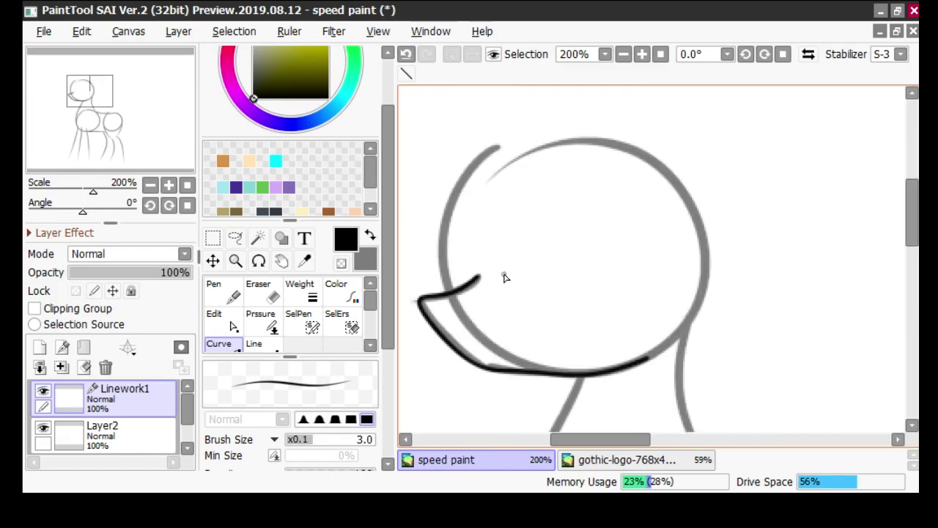
Trace the front and back contours of the sketched neck with black size 3.0 curves on the Linework1 layer
scroll(517, 281, down, 7)
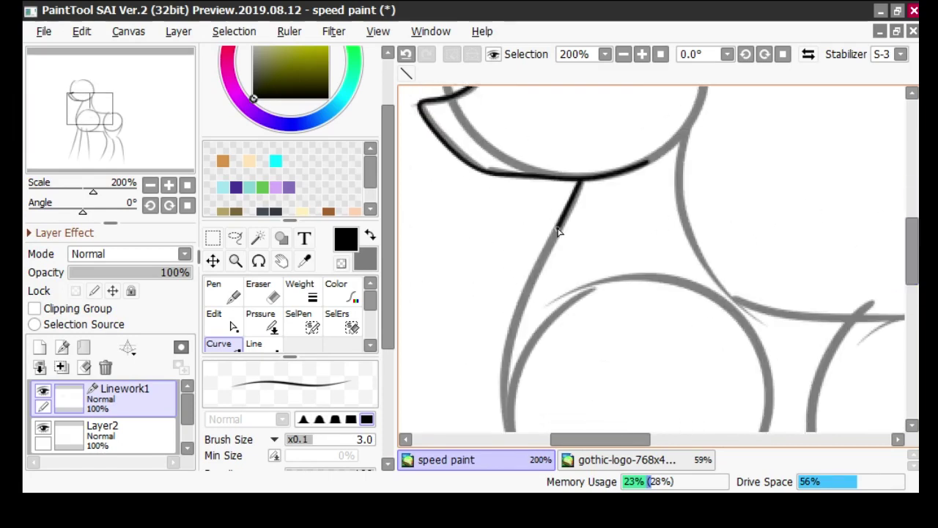
mouse_move(911, 267)
mouse_down()
mouse_move(912, 282)
mouse_move(911, 263)
mouse_up()
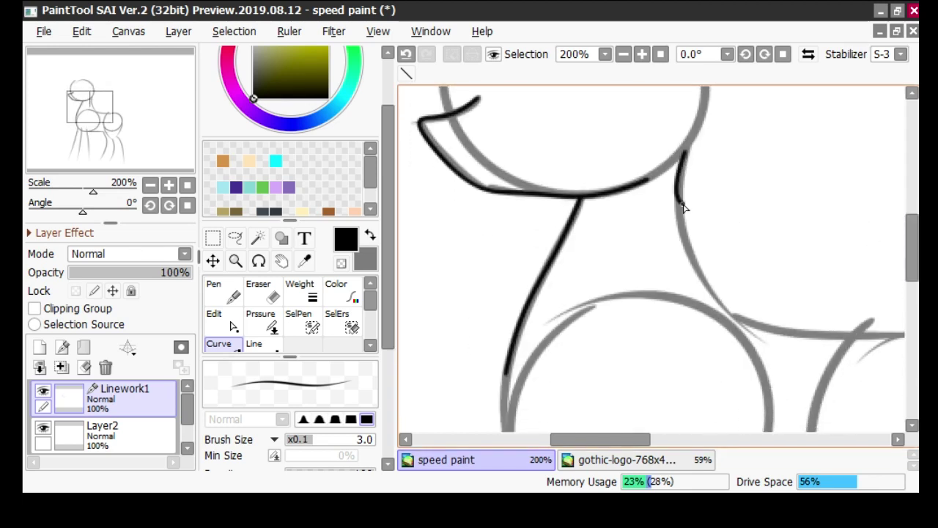
drag(912, 250, 890, 267)
Draw the garment's collar curve across the base of the neck with a pointed front notch and a small rolled front edge
click(543, 266)
key(Escape)
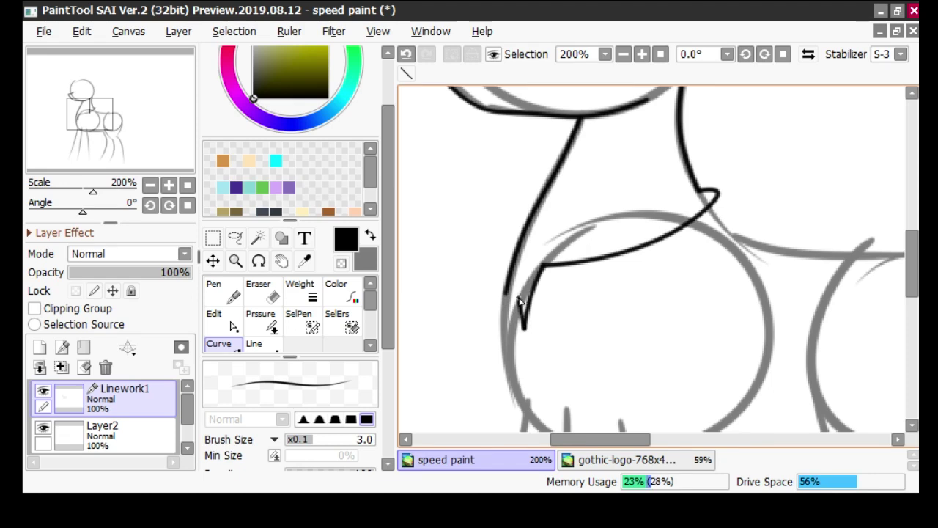
click(230, 323)
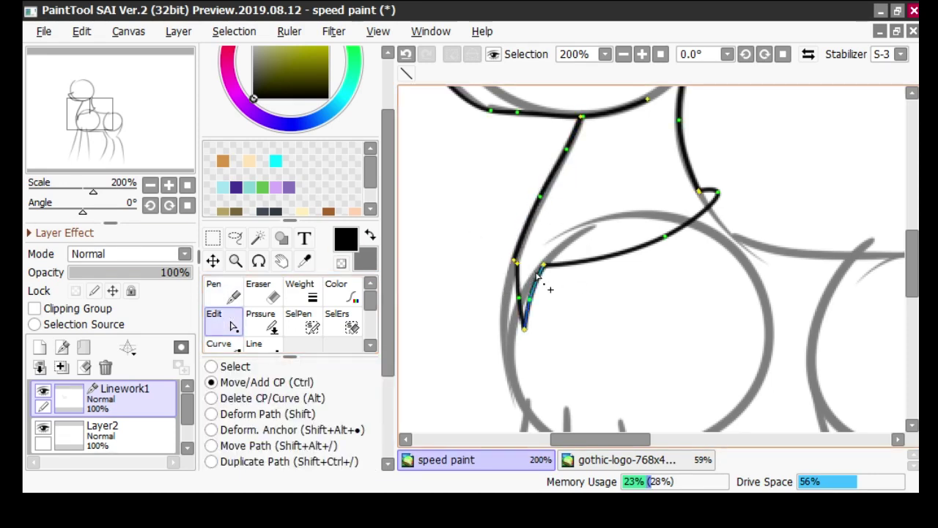
key(c)
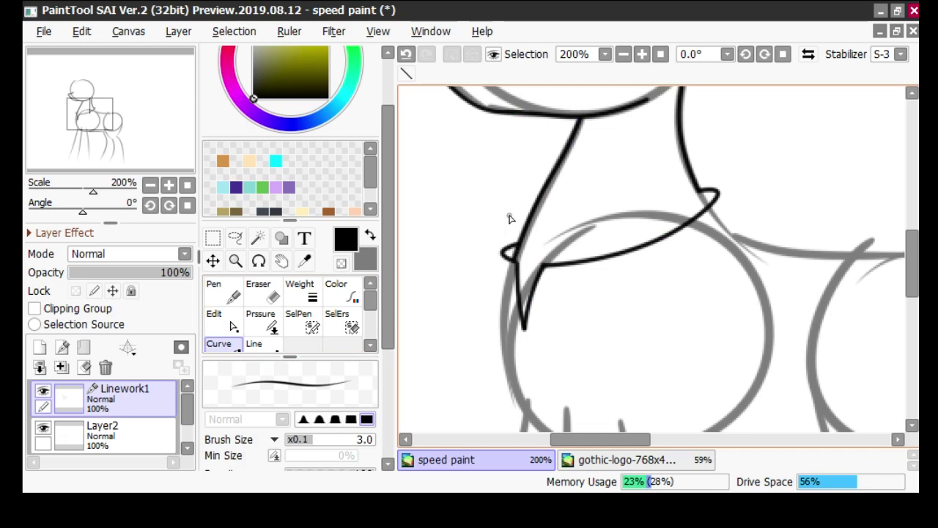
click(641, 54)
key(e)
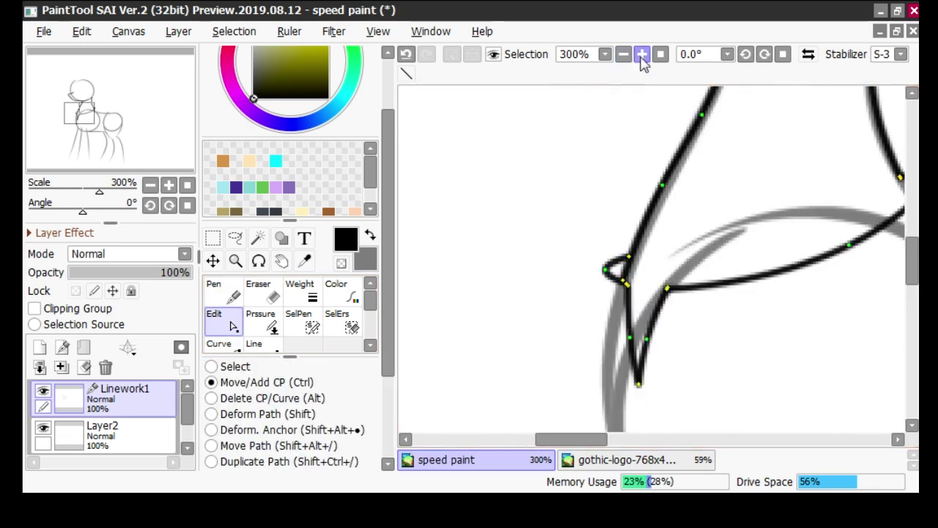
Draw the chest contour as a curve from the collar down around the front of the body circle
scroll(897, 278, down, 3)
click(218, 345)
click(613, 129)
click(581, 260)
scroll(892, 278, down, 3)
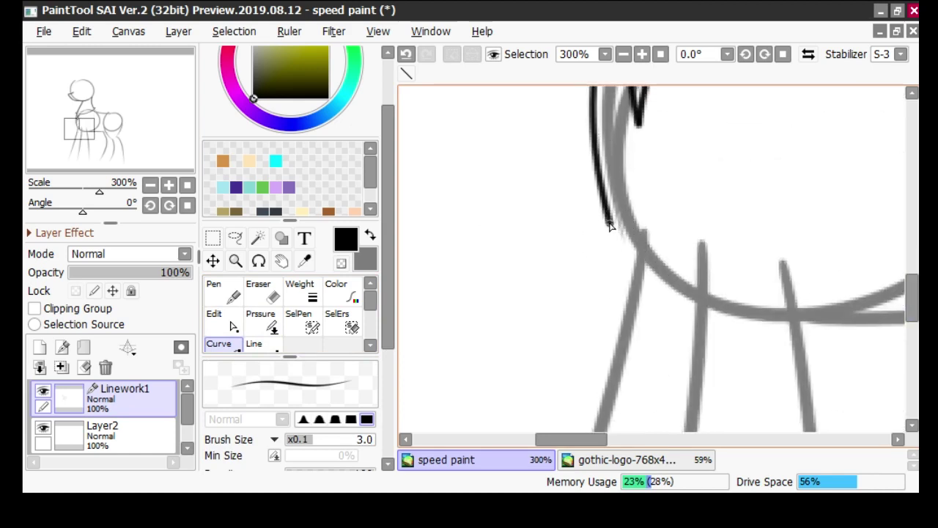
Continue the chest curve to the near front leg and draw a rounded garment opening over the leg's top
scroll(524, 444, right, 3)
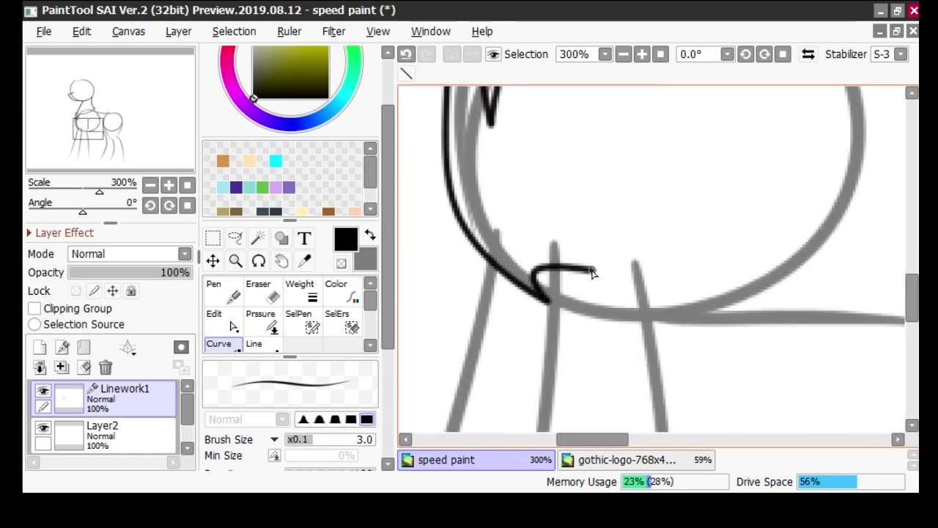
click(665, 290)
click(653, 320)
scroll(538, 308, down, 1)
scroll(538, 308, up, 2)
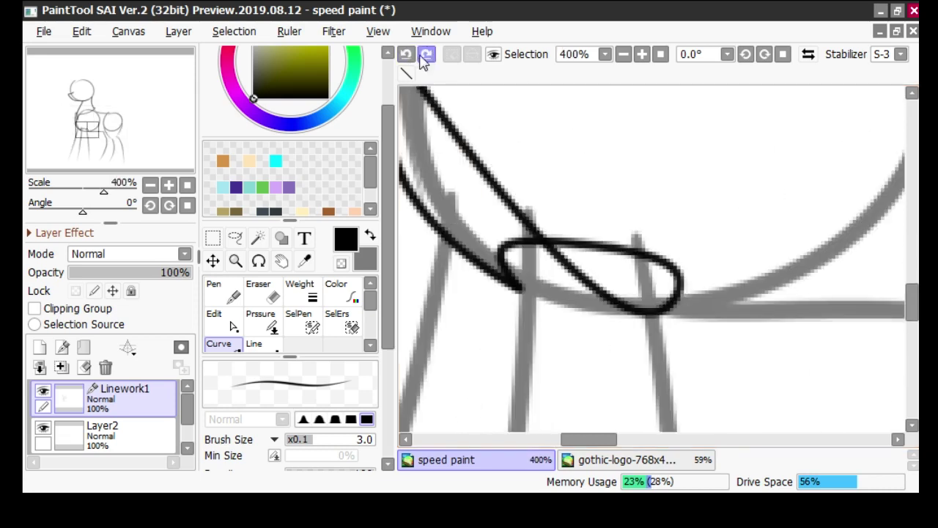
Draw the back line from the collar to the hindquarters, then curve the garment's rear edge down toward the belly
scroll(608, 231, down, 5)
scroll(540, 210, down, 1)
scroll(583, 162, up, 1)
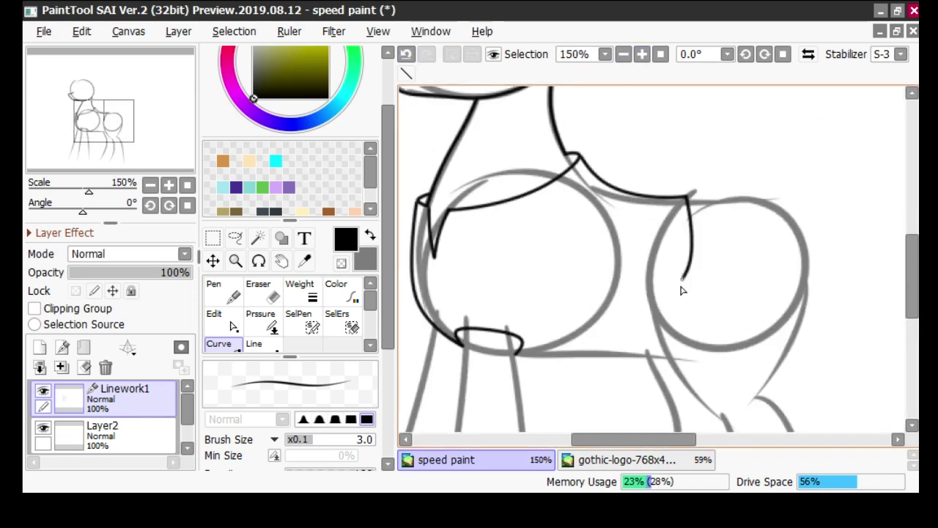
click(643, 54)
drag(650, 441, 640, 442)
click(642, 56)
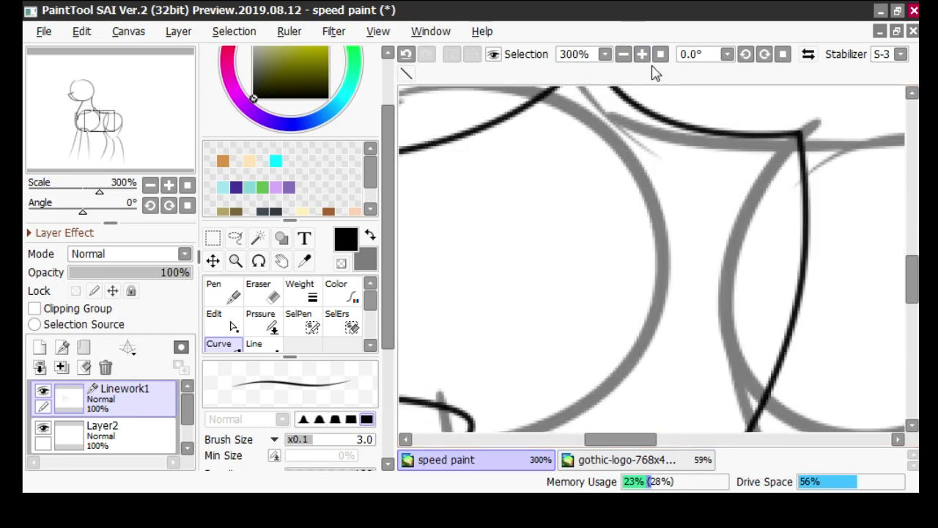
Draw the belly line from the lower end of the garment's rear edge to the near front leg opening
drag(912, 279, 912, 300)
click(620, 311)
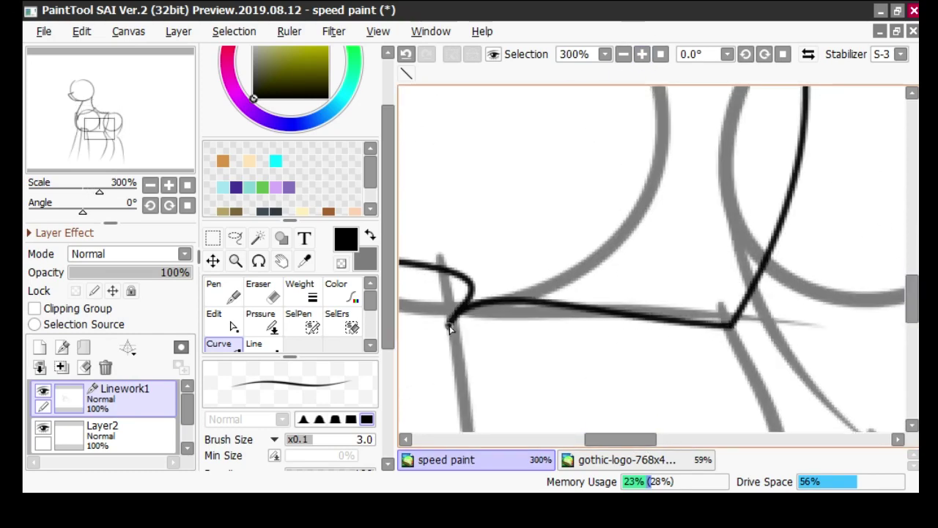
double_click(460, 312)
Trace the rump contour down to the back of the hind leg and the front of the thigh down to the knee
scroll(515, 298, down, 5)
scroll(660, 155, down, 4)
scroll(733, 183, up, 6)
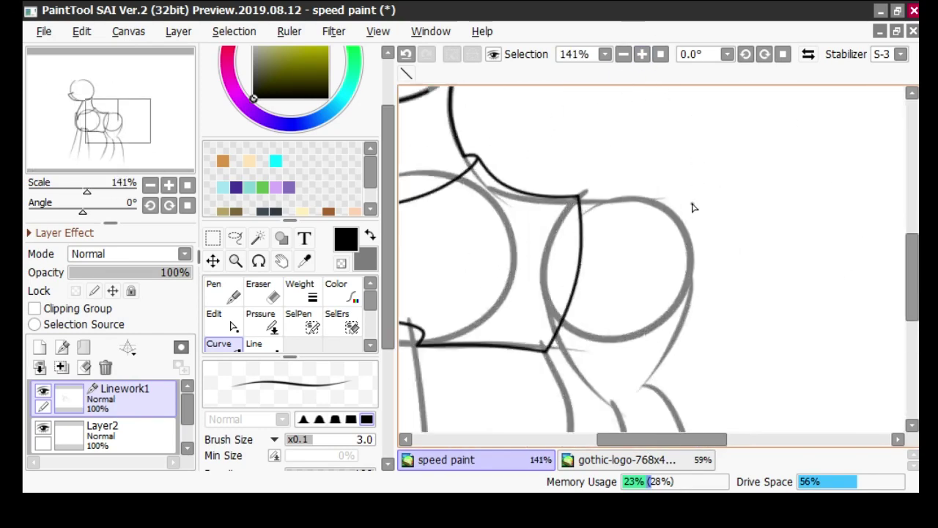
click(661, 213)
click(694, 274)
drag(912, 275, 912, 306)
click(661, 250)
double_click(625, 305)
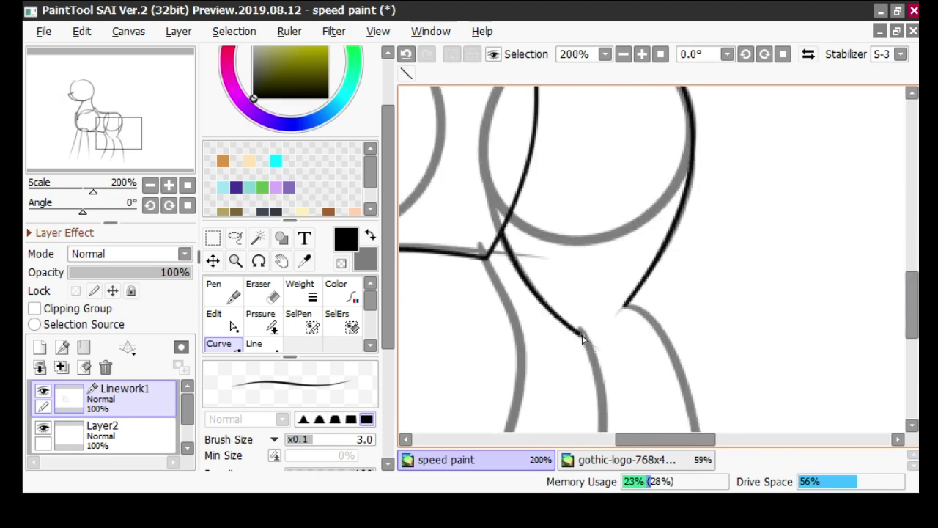
click(582, 334)
drag(911, 302, 911, 342)
click(590, 300)
click(538, 387)
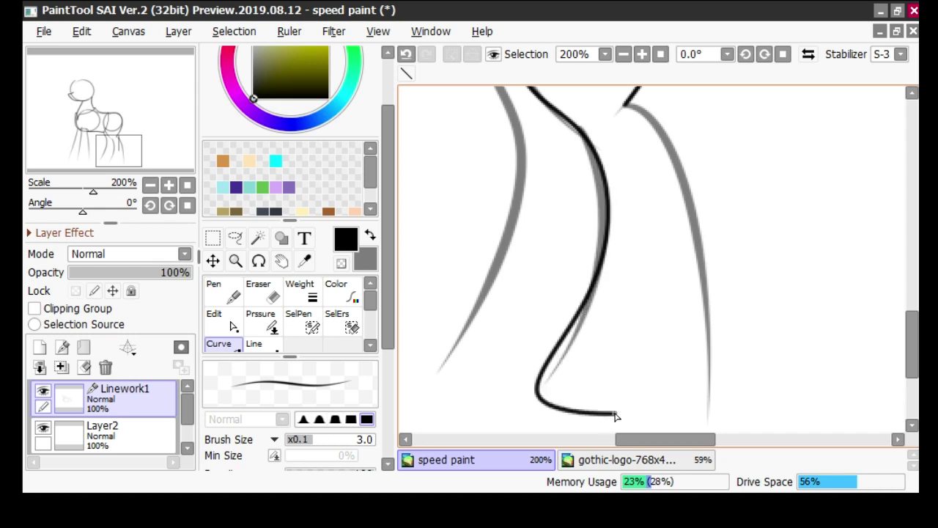
click(661, 411)
click(626, 56)
click(405, 58)
click(405, 58)
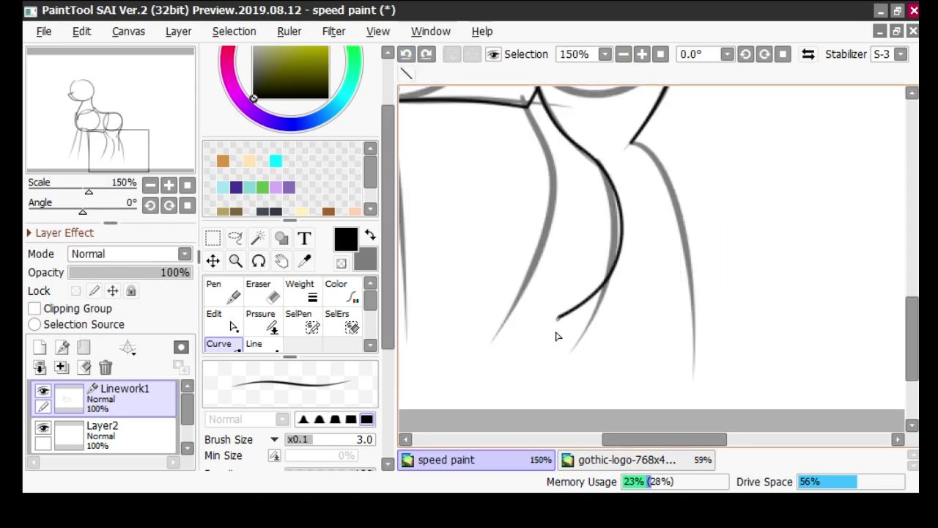
Trace the front edge of the near hind leg from the knee down to the sketched leg's lower tip
scroll(557, 335, down, 2)
scroll(580, 308, up, 2)
scroll(607, 281, down, 1)
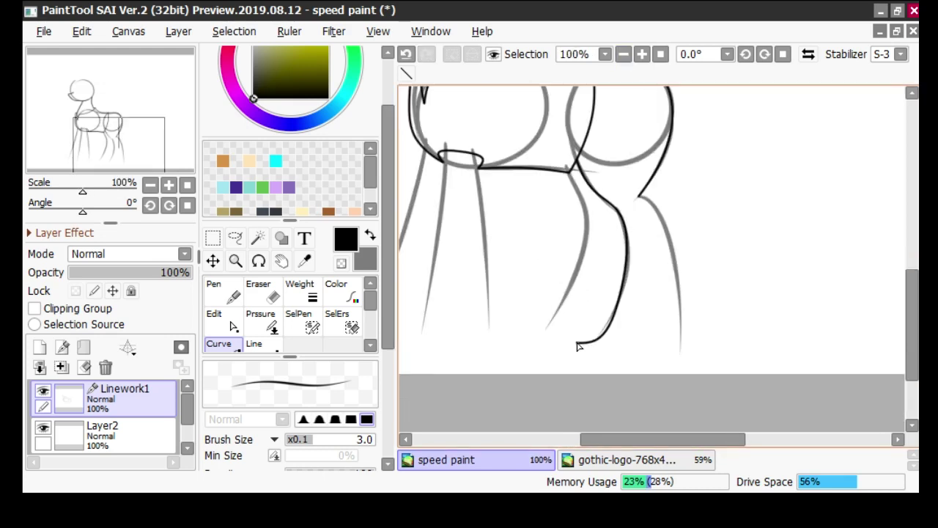
scroll(632, 296, up, 1)
scroll(653, 228, up, 1)
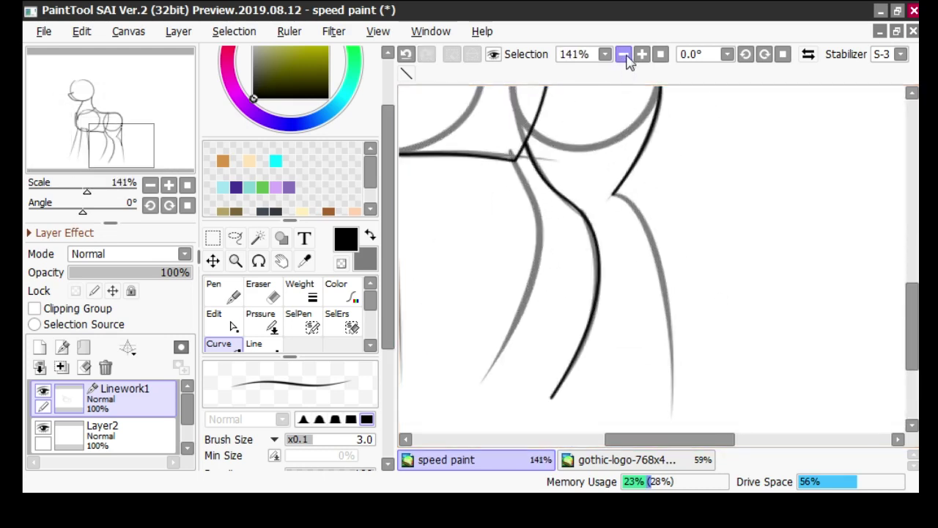
Trace the rear edge of the near hind leg and close the hoof with a slightly curved bottom line
click(627, 58)
click(642, 55)
click(642, 55)
scroll(625, 129, down, 1)
click(650, 189)
click(670, 338)
drag(911, 358, 911, 372)
click(662, 365)
key(Return)
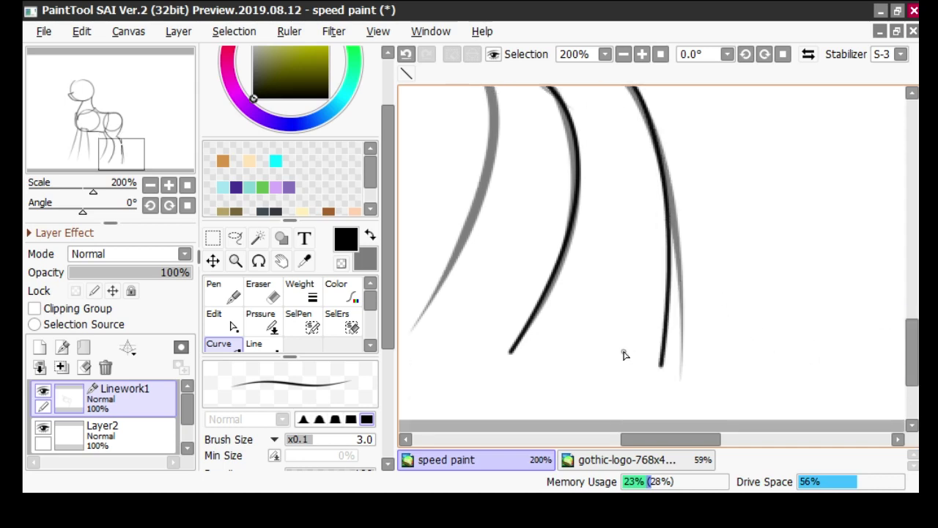
click(407, 54)
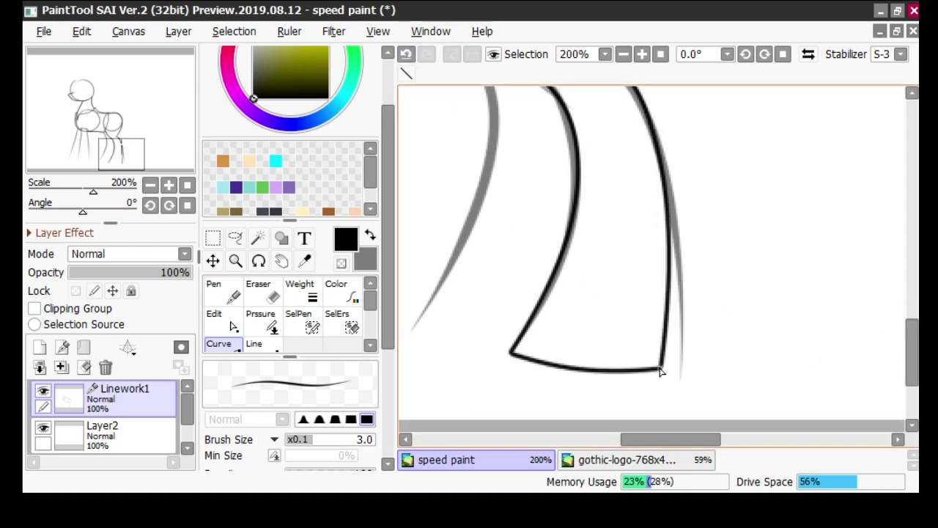
key(Return)
Trace the front edge of the far hind leg and close its hoof with a curve ending at the near hind leg
drag(650, 440, 624, 441)
mouse_move(912, 359)
mouse_down()
mouse_move(911, 328)
mouse_move(911, 371)
mouse_up()
click(624, 284)
click(536, 397)
click(408, 55)
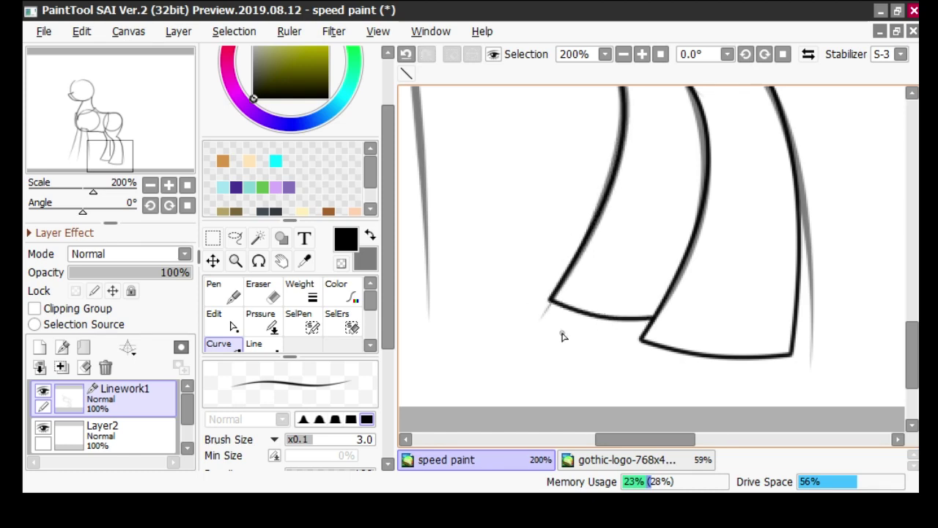
Trace both sides of the near front leg from the garment opening and close its hoof with a curved bottom line
drag(620, 441, 576, 440)
drag(912, 352, 912, 323)
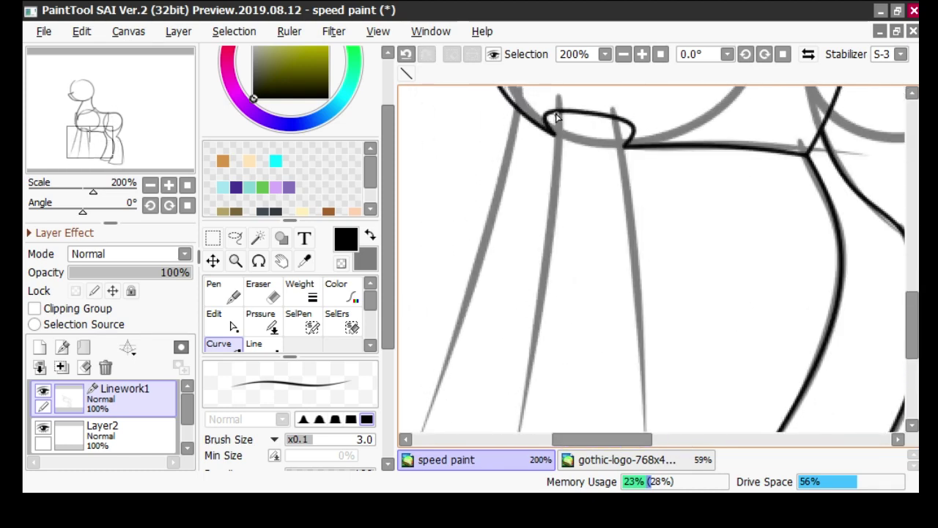
scroll(557, 211, down, 2)
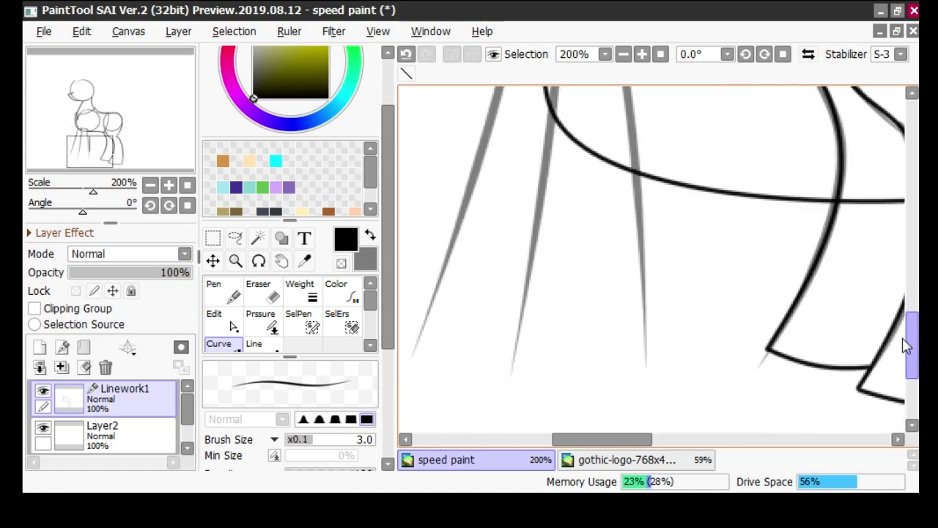
double_click(503, 392)
drag(911, 345, 911, 309)
click(614, 174)
click(630, 223)
double_click(645, 327)
double_click(509, 353)
click(643, 55)
click(211, 321)
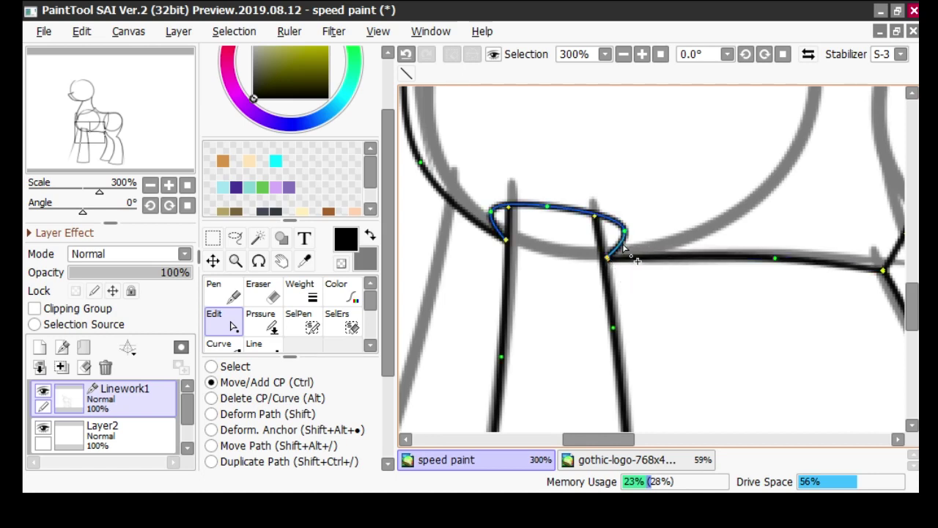
click(624, 54)
Trace the front edge of the far front leg from the chest contour down along the sketch line
click(224, 345)
click(518, 222)
drag(567, 439, 554, 439)
drag(912, 304, 911, 318)
click(407, 55)
click(607, 150)
drag(911, 318, 912, 338)
click(572, 190)
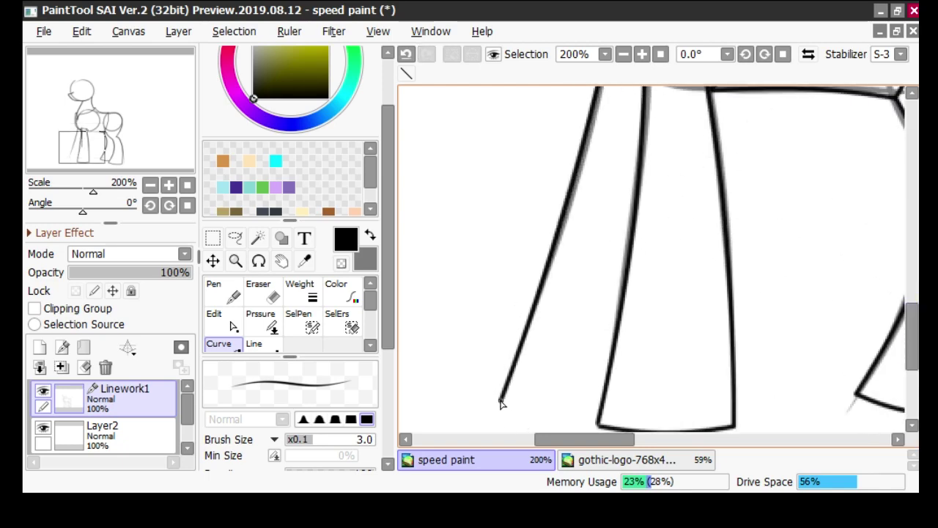
Close the far front hoof with a shallow bottom curve ending at the near front leg
scroll(477, 369, down, 5)
scroll(523, 283, up, 4)
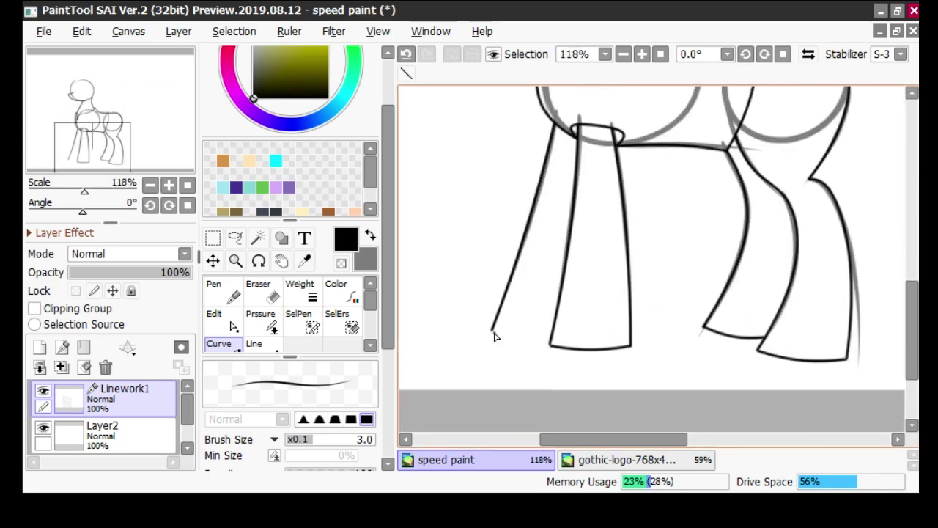
scroll(494, 333, up, 2)
click(624, 55)
click(642, 56)
scroll(581, 199, down, 1)
scroll(580, 203, up, 1)
scroll(578, 212, down, 1)
scroll(572, 226, up, 1)
scroll(571, 231, down, 3)
scroll(571, 232, up, 3)
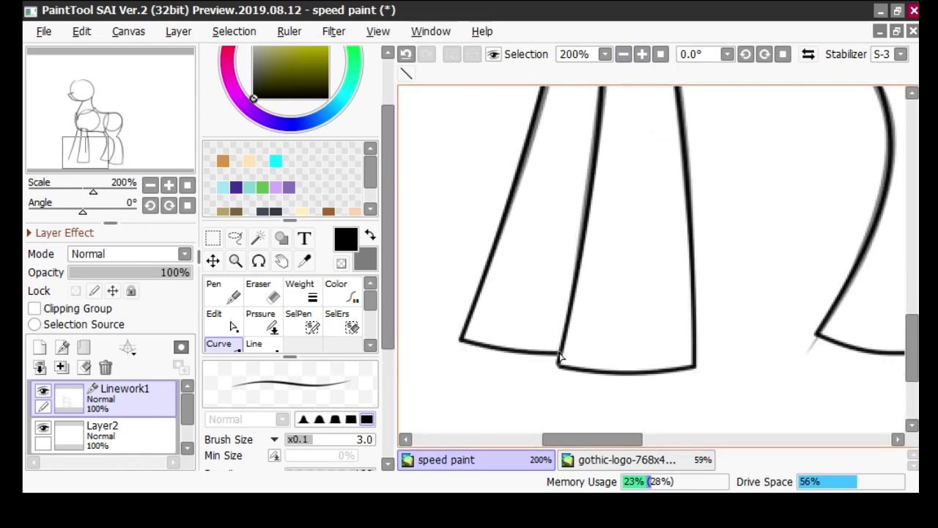
key(Return)
Add a new linework layer above Linework1 and bring the head into view
click(624, 55)
click(624, 55)
click(624, 55)
click(624, 55)
drag(908, 351, 909, 268)
drag(640, 440, 680, 448)
drag(913, 291, 918, 257)
click(63, 347)
drag(623, 438, 598, 438)
drag(913, 265, 913, 259)
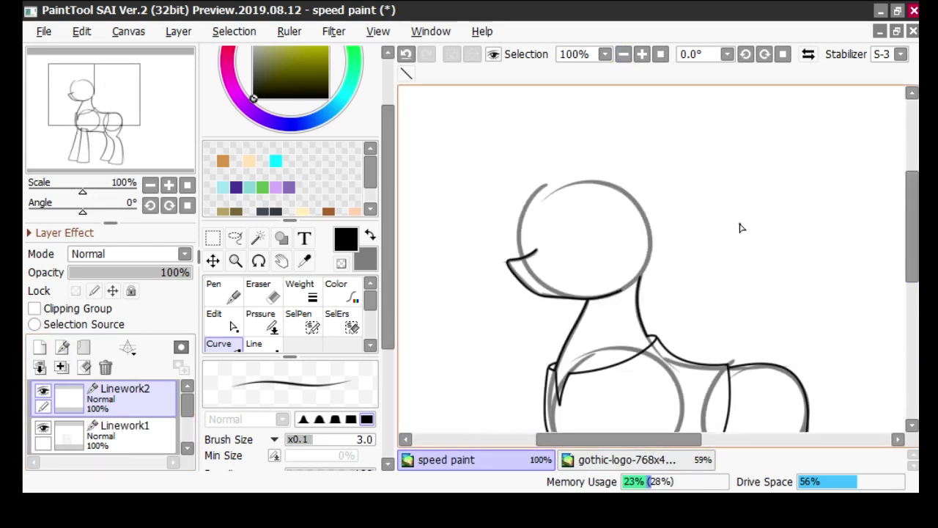
Draw the near eye as a tall closed oval curve inside the head circle
click(642, 55)
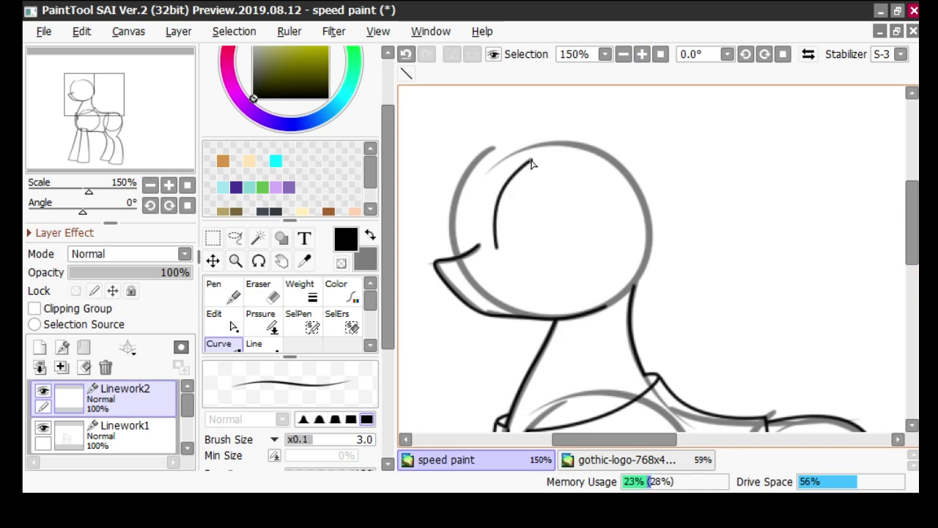
click(548, 259)
click(642, 55)
drag(620, 439, 593, 438)
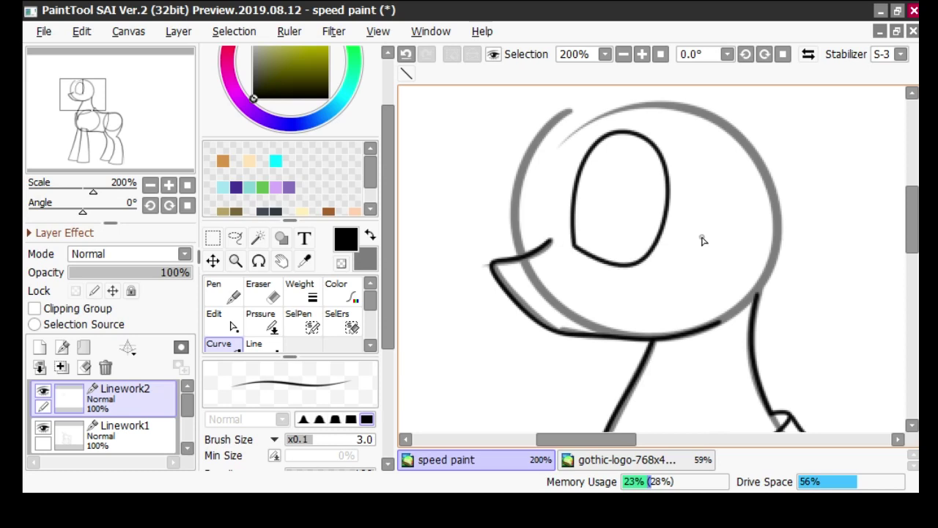
drag(913, 220, 913, 203)
Undo the near eye's closing segment, close the oval with a rounder bottom, and adjust the joining point
click(643, 54)
click(624, 54)
click(407, 55)
click(642, 55)
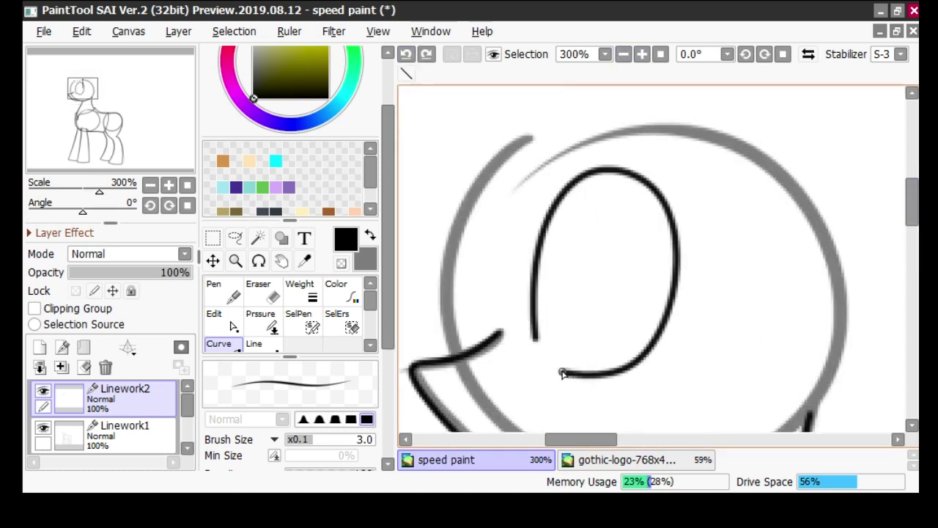
double_click(535, 342)
click(226, 323)
drag(538, 344, 539, 341)
Draw the far eye as a narrow curved shape along the front of the head, starting and ending on the muzzle line
click(233, 294)
click(233, 322)
click(256, 347)
drag(563, 440, 552, 440)
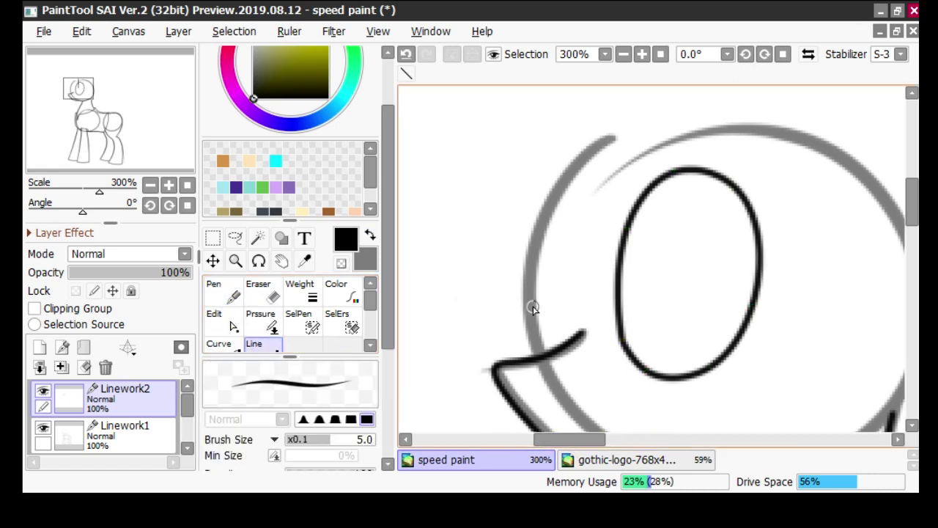
click(221, 345)
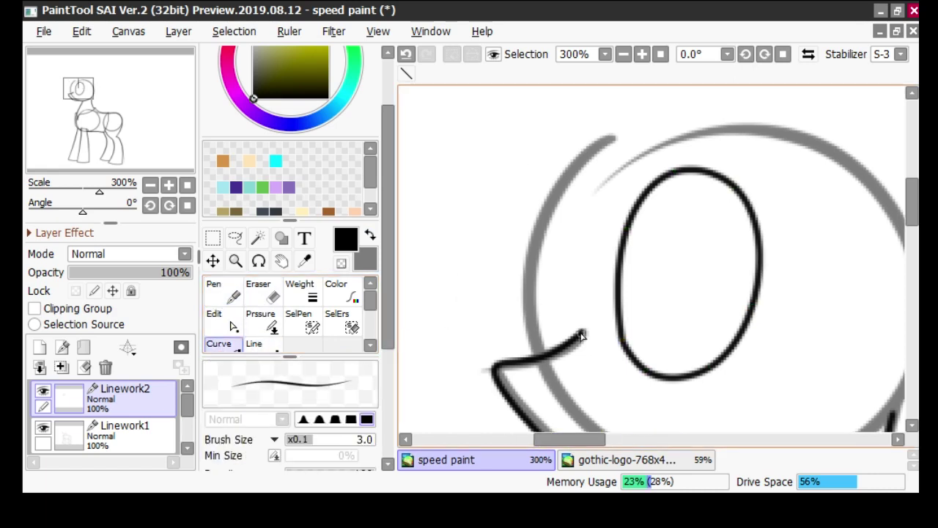
click(568, 190)
click(538, 357)
key(Return)
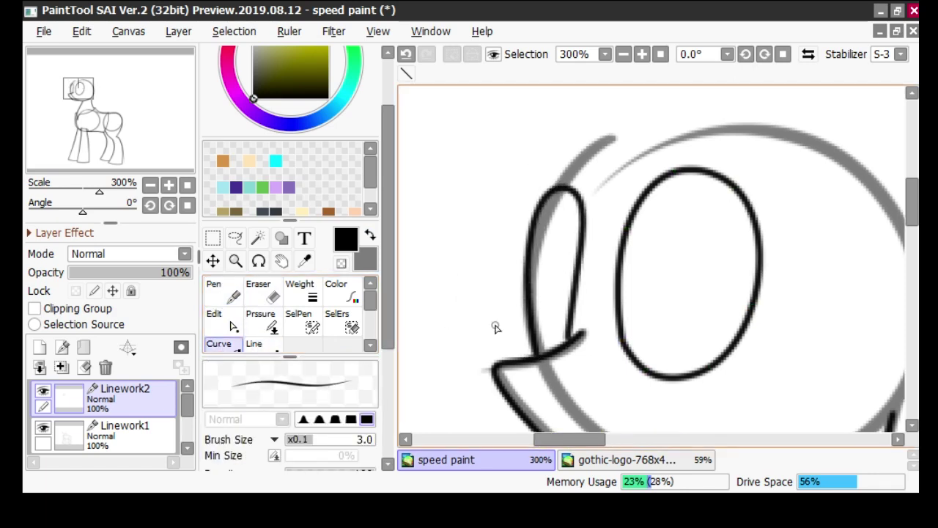
Reshape the far eye by moving its control points to narrow the top and shift the front edge slightly inward
click(230, 327)
drag(577, 195, 563, 201)
drag(528, 287, 532, 287)
drag(563, 200, 565, 208)
drag(553, 191, 552, 197)
click(623, 54)
drag(597, 439, 588, 439)
click(642, 54)
click(215, 292)
click(219, 344)
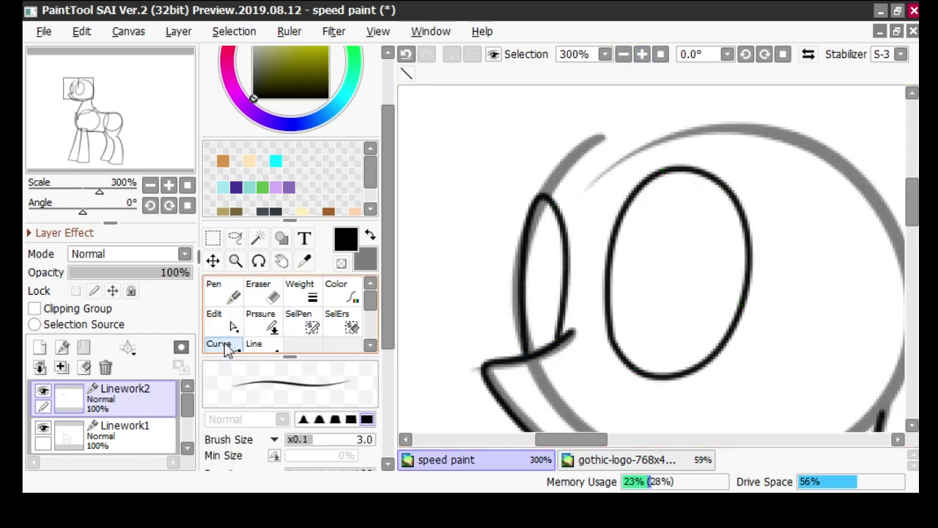
Draw the near eye's iris as a rounded curve inside the oval, meeting its lower and back edges, and adjust its lower front point
click(636, 320)
click(645, 235)
click(680, 209)
click(725, 236)
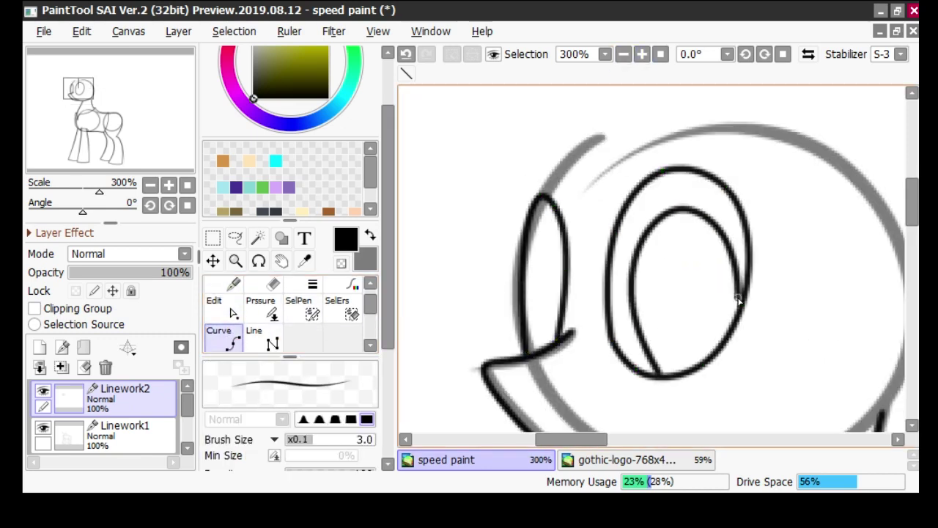
click(739, 308)
click(225, 308)
drag(635, 319, 640, 339)
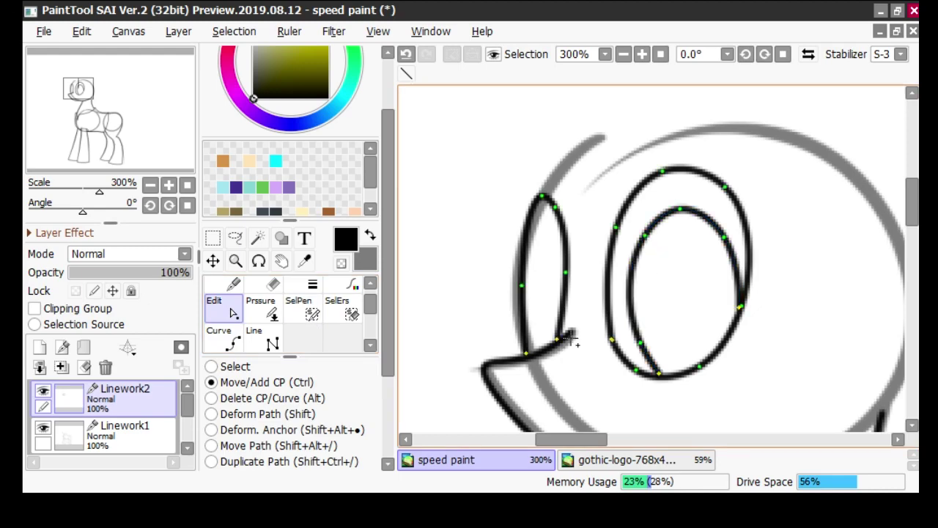
Draw a narrow iris curve inside the far eye, running from the muzzle line up to the eye's back edge
click(224, 340)
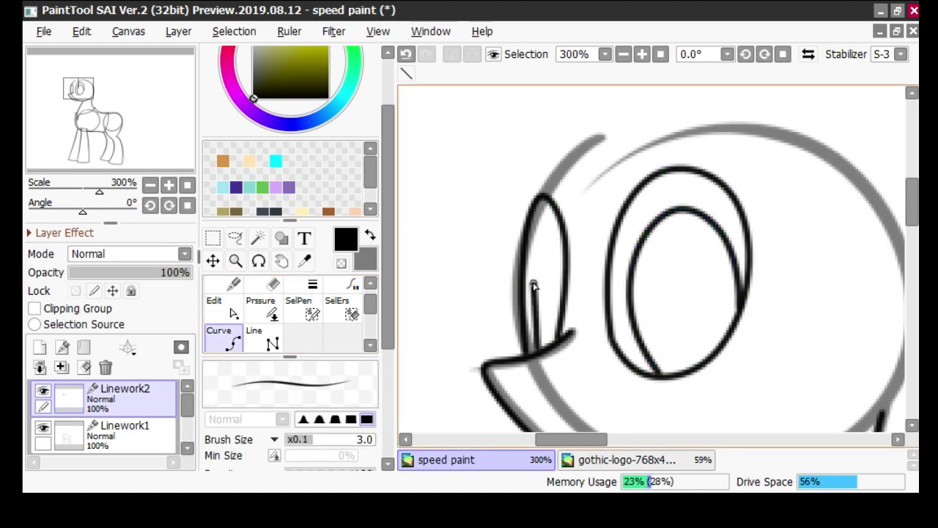
double_click(561, 262)
click(225, 308)
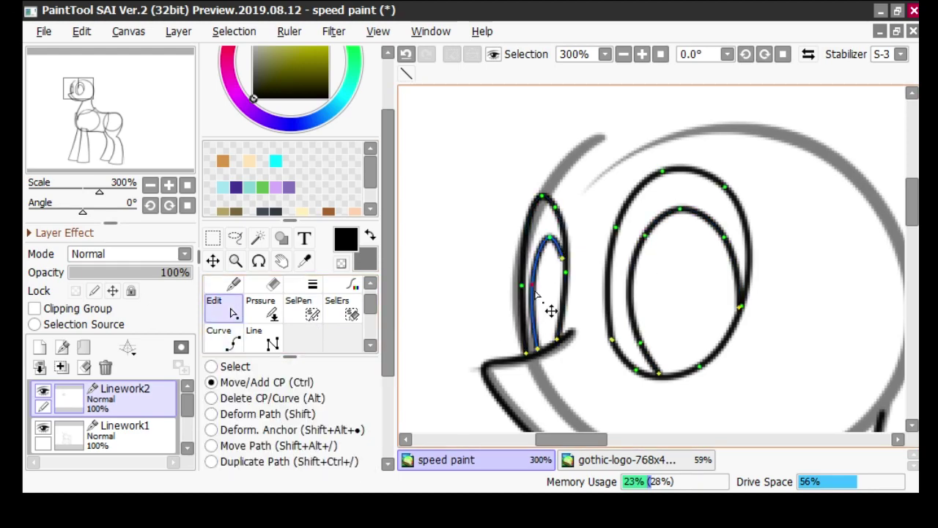
scroll(737, 237, up, 2)
key(c)
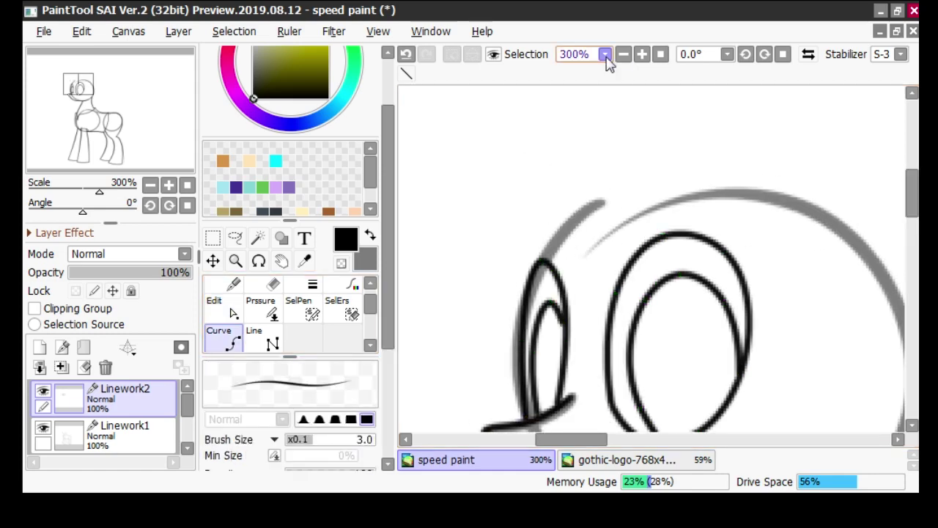
Nudge the near iris's upper curve outward, comparing the old and new shapes by undoing and redoing the change
click(623, 55)
mouse_move(912, 214)
mouse_down()
mouse_move(902, 262)
mouse_move(906, 229)
mouse_up()
click(646, 54)
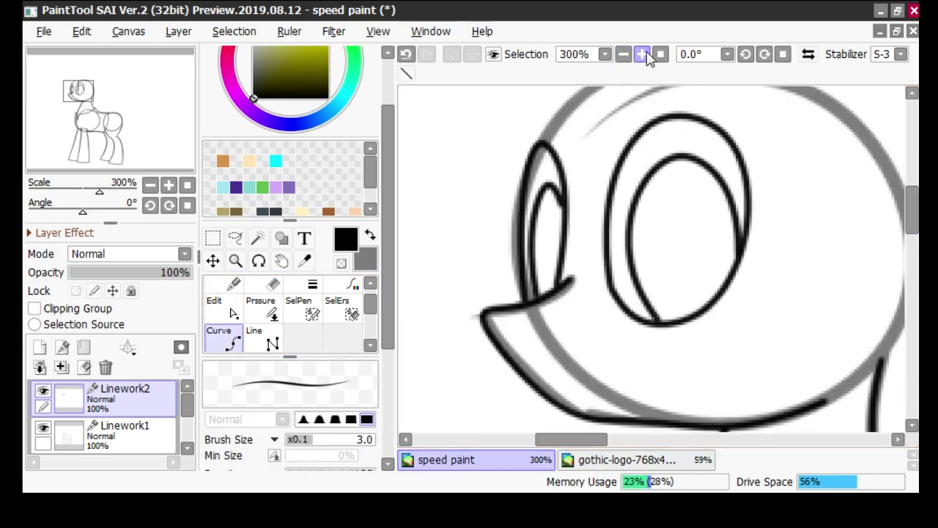
key(e)
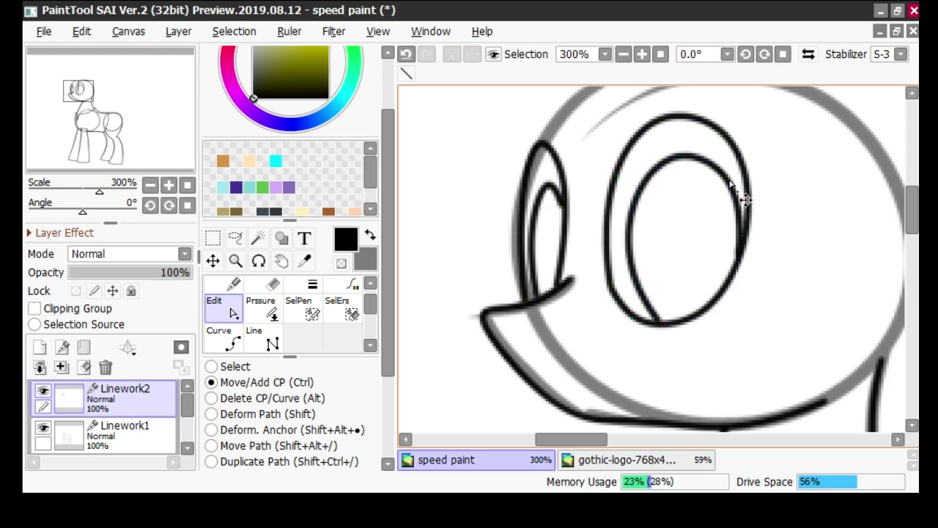
click(407, 55)
click(431, 60)
click(233, 343)
click(408, 55)
click(429, 58)
click(408, 56)
click(425, 59)
Create a new linework layer and draw a tall pointed horn rising from the forehead
click(624, 55)
click(624, 55)
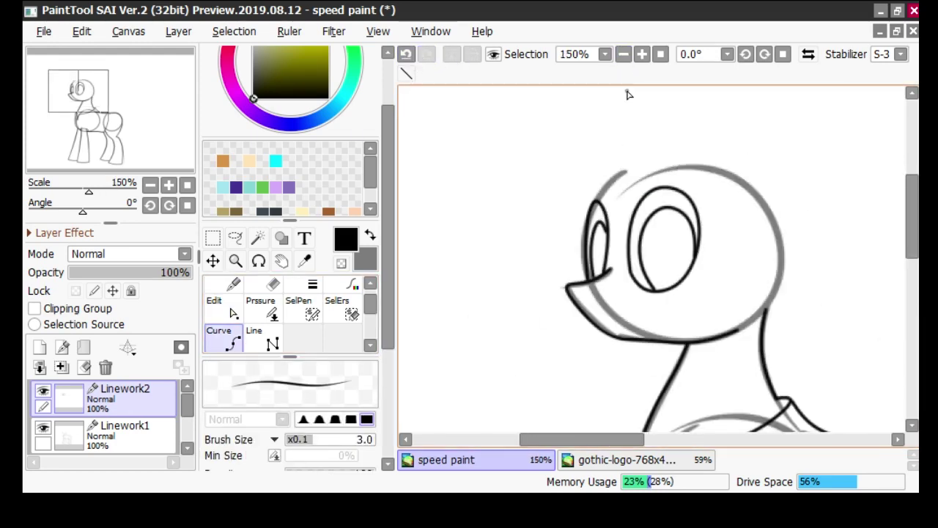
drag(913, 217, 912, 198)
click(62, 348)
click(562, 153)
double_click(637, 248)
Reshape the horn by lowering its tip and shifting it slightly back toward the head, with a small adjustment to the rear base point
click(224, 309)
drag(561, 152, 572, 170)
drag(637, 248, 638, 251)
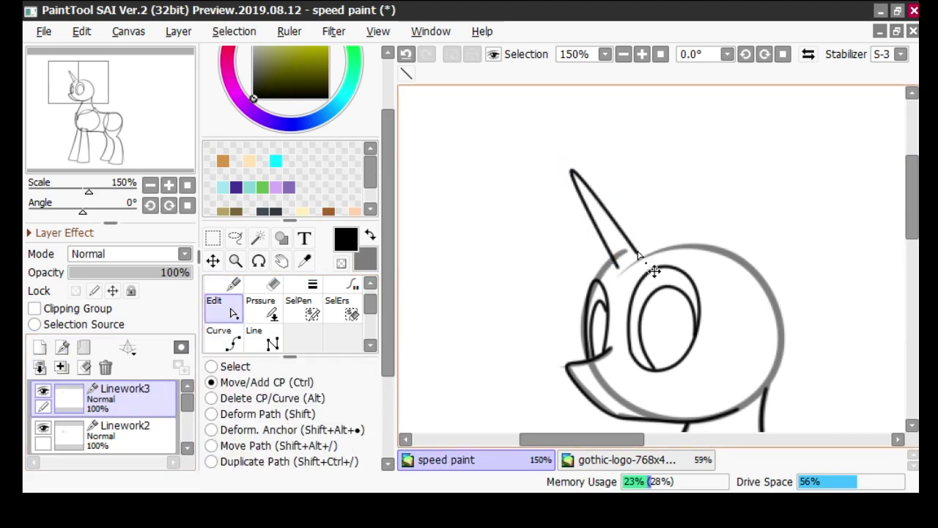
drag(912, 217, 912, 220)
drag(572, 160, 584, 159)
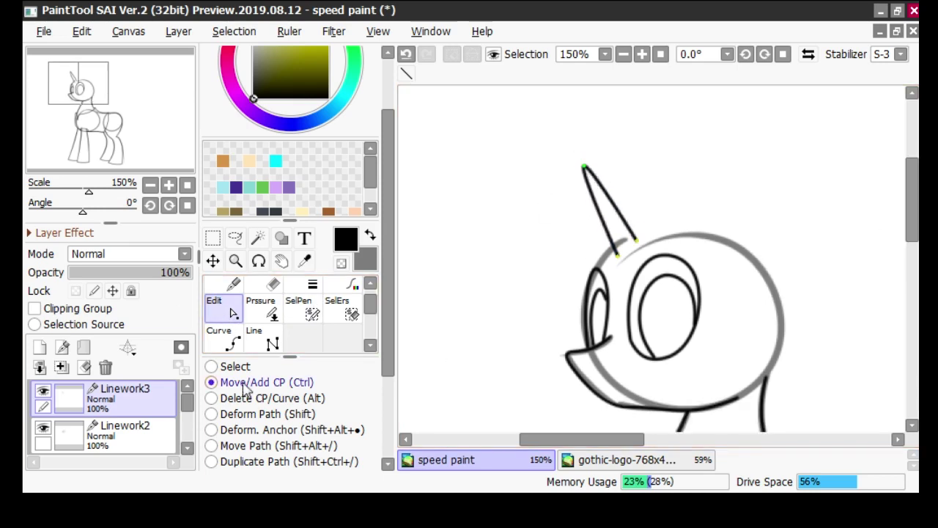
click(224, 339)
drag(615, 441, 647, 440)
drag(909, 233, 902, 256)
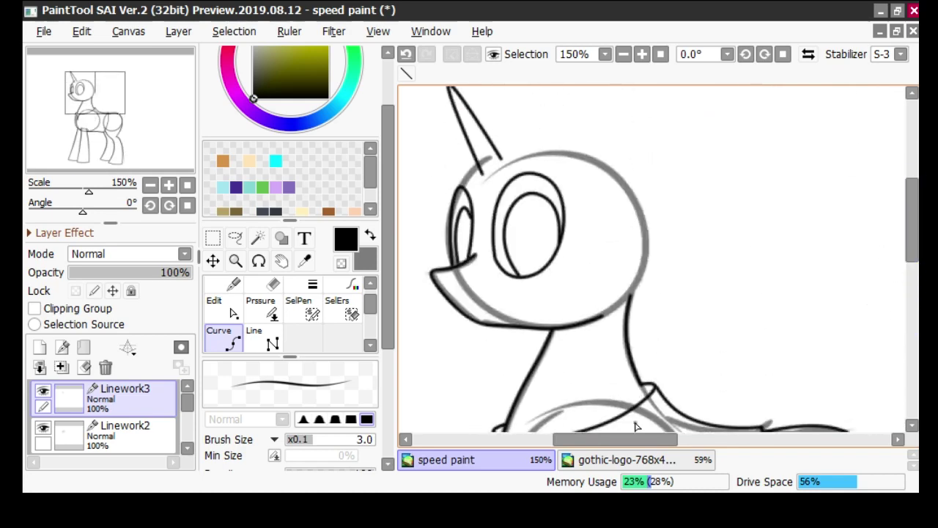
drag(636, 439, 620, 438)
scroll(621, 212, up, 2)
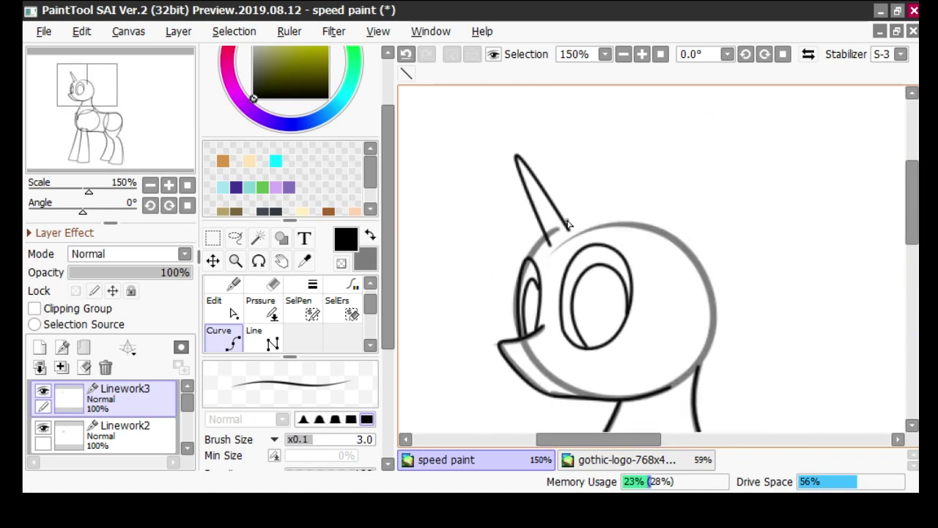
click(38, 346)
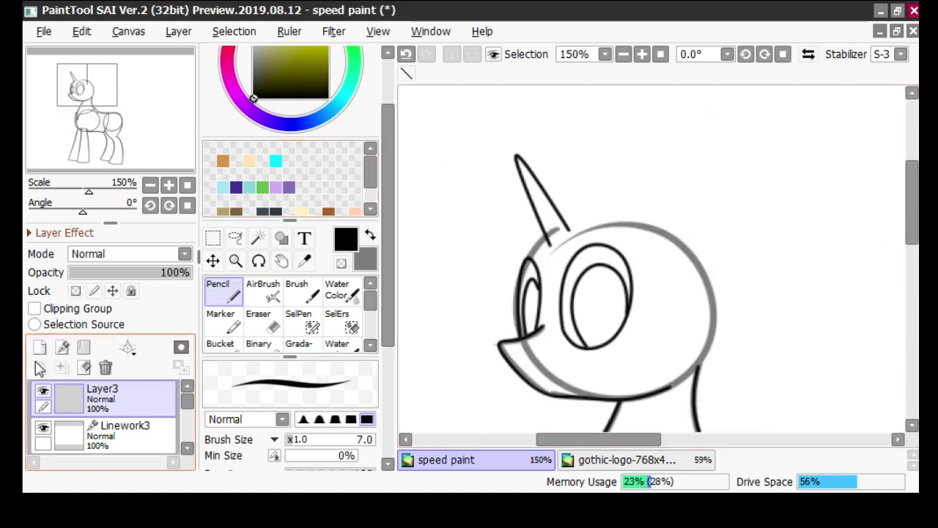
click(406, 54)
Draw three curved ridge lines across the horn, undoing the misplaced strokes and keeping the ends on its edges
click(643, 54)
drag(576, 440, 558, 441)
drag(911, 203, 911, 174)
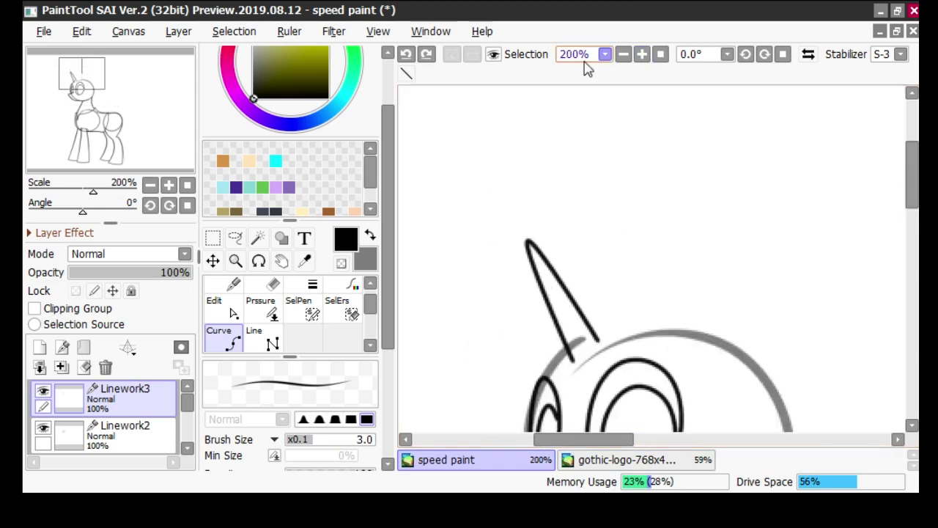
click(642, 54)
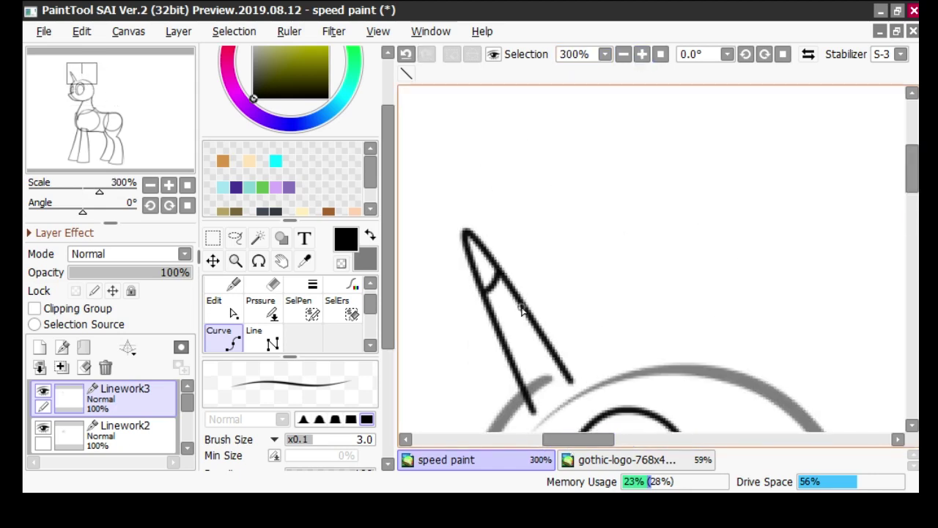
key(ctrl+z)
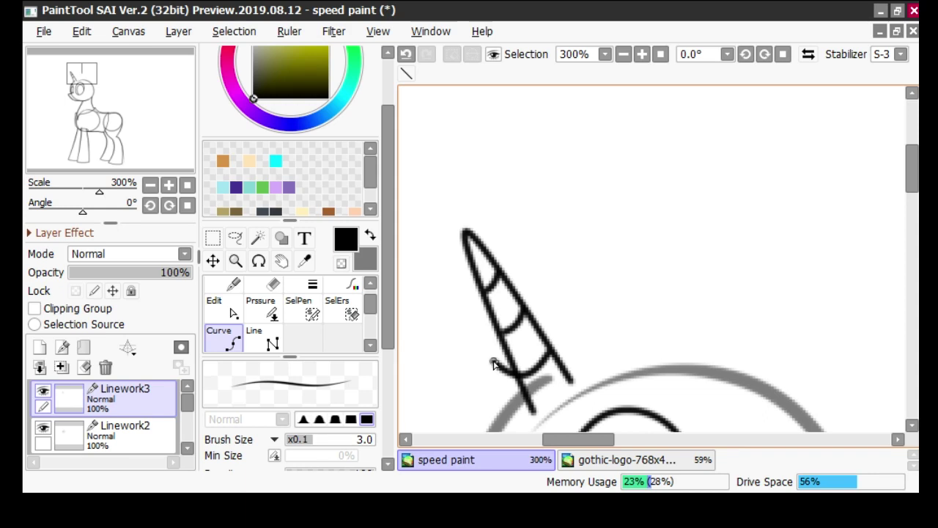
double_click(521, 373)
click(225, 308)
click(407, 56)
click(229, 343)
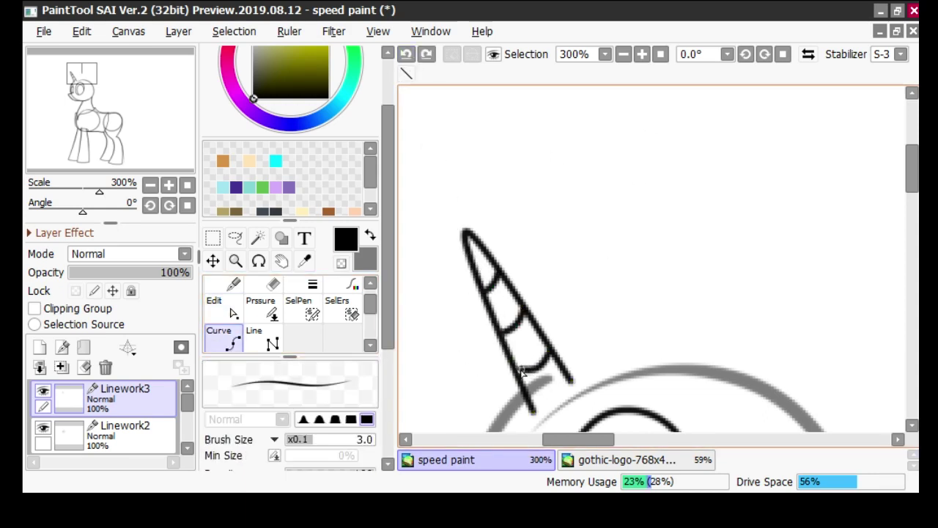
On the Linework1 layer, draw the forehead curve from the top of the far eye up to the horn's base
click(624, 54)
click(624, 53)
drag(912, 183, 911, 210)
click(188, 451)
click(188, 451)
scroll(487, 385, up, 2)
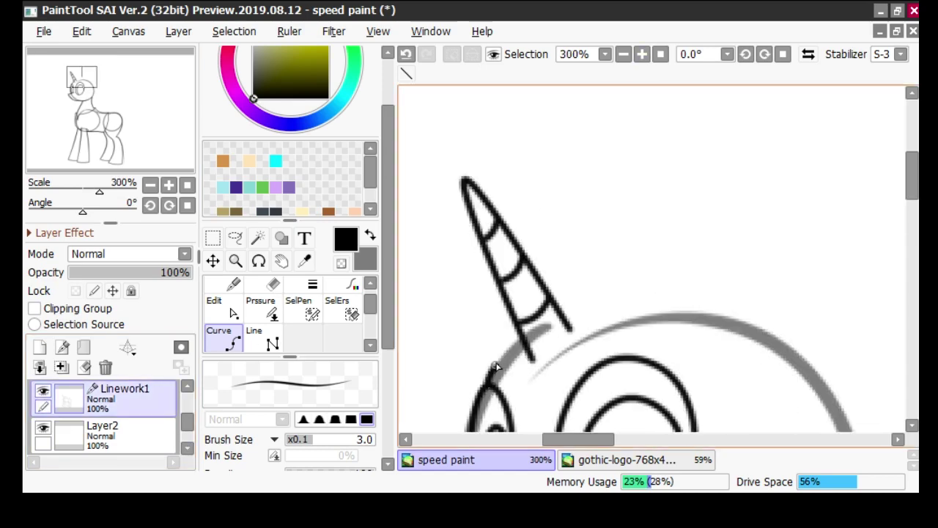
key(Return)
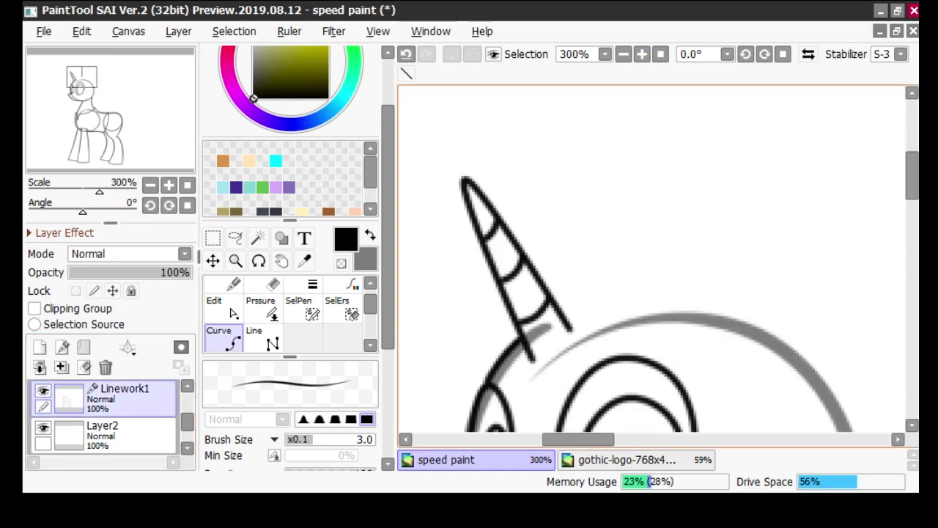
Create a new linework layer above the Linework3 horn layer and hide the horn layer
drag(912, 180, 760, 201)
scroll(582, 159, down, 1)
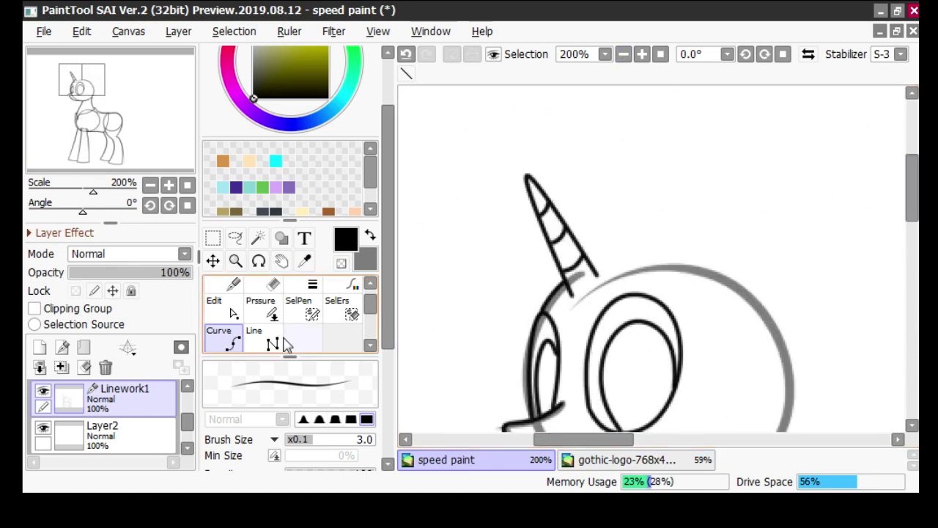
scroll(134, 440, up, 2)
click(128, 400)
click(63, 349)
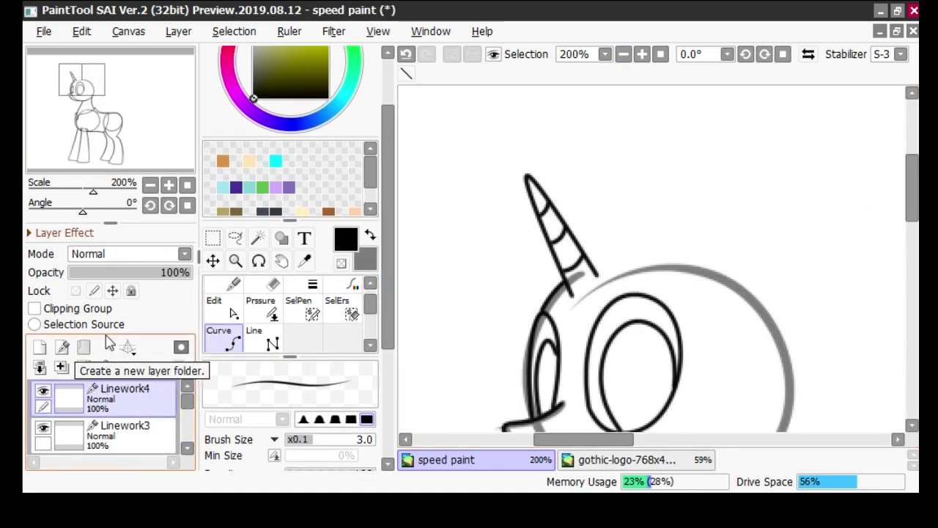
click(42, 428)
Draw the hair outline as one large curve from the forehead over the head to the back of the neck
click(601, 197)
click(708, 194)
click(800, 238)
drag(912, 196, 913, 219)
drag(580, 441, 621, 441)
click(643, 219)
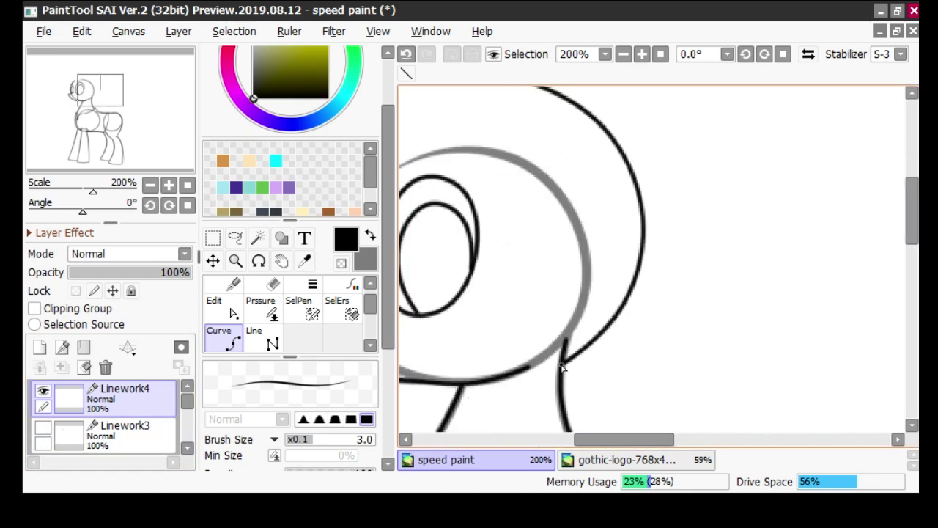
click(564, 362)
Reshape the hair outline by pulling its top and back control points slightly in toward the head
click(624, 54)
drag(627, 440, 607, 440)
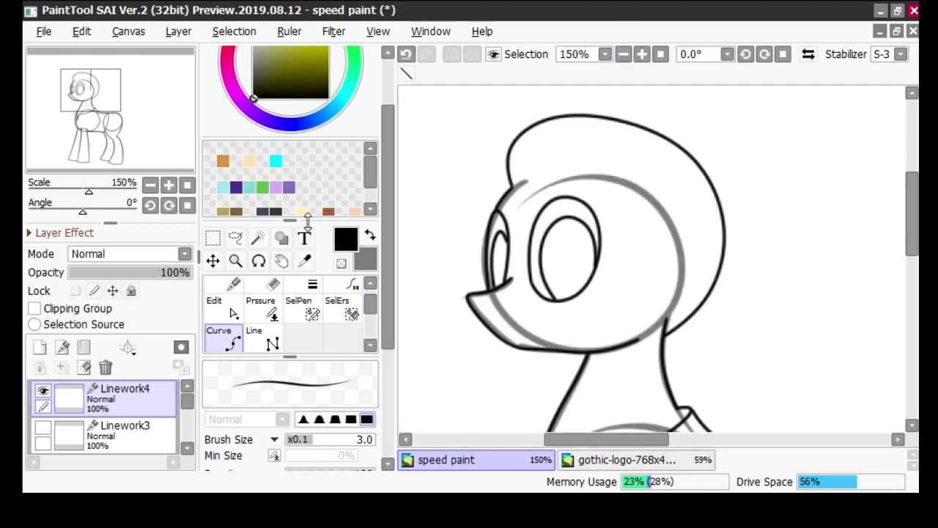
click(225, 308)
drag(723, 230, 716, 235)
drag(694, 157, 688, 160)
drag(540, 122, 527, 133)
mouse_move(702, 304)
mouse_down()
mouse_move(687, 298)
mouse_move(693, 308)
mouse_up()
click(232, 339)
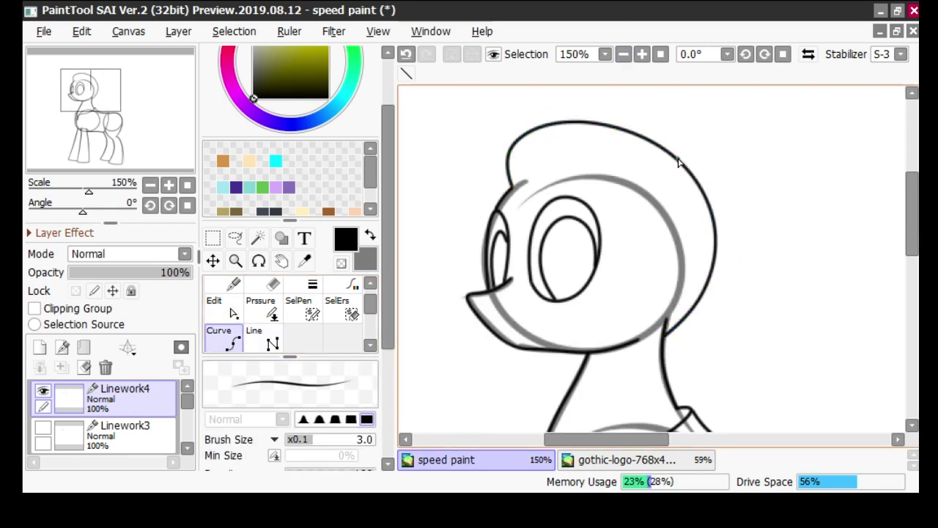
Draw a small spiky tuft in front of the forehead and a hairline curve above the near eye, undoing misplaced strokes
drag(610, 441, 599, 442)
drag(914, 207, 913, 190)
scroll(524, 218, up, 1)
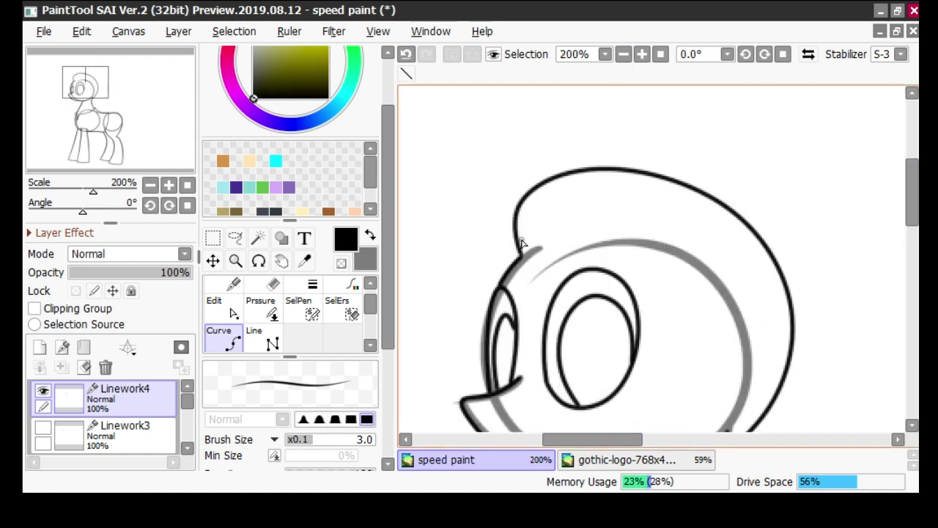
key(ctrl+z)
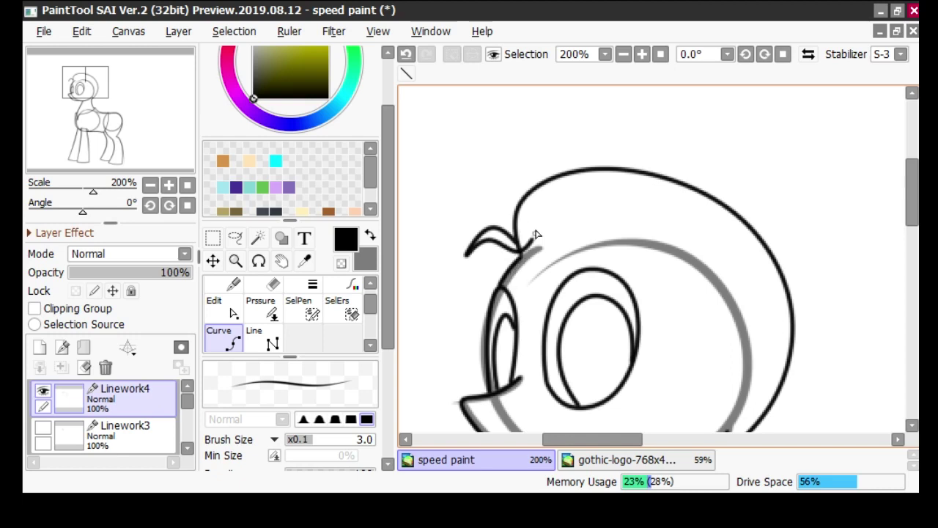
key(ctrl+z)
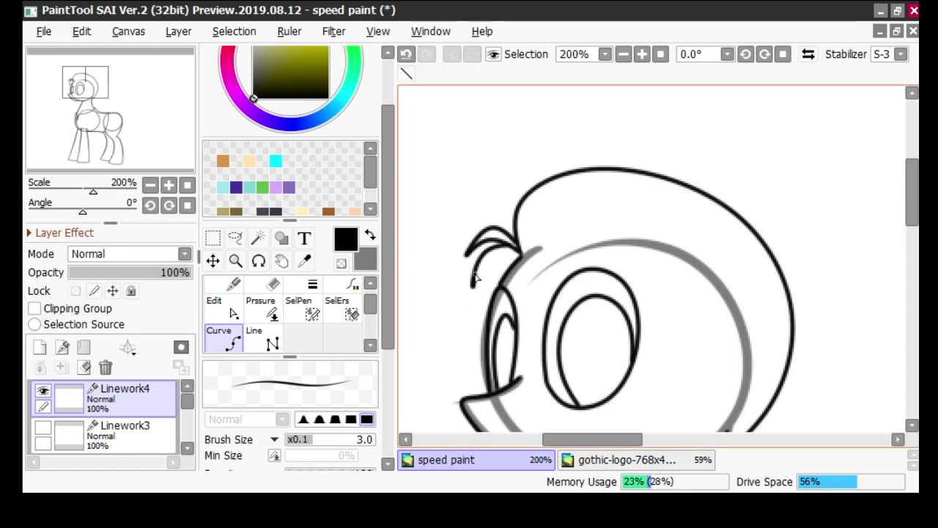
click(407, 54)
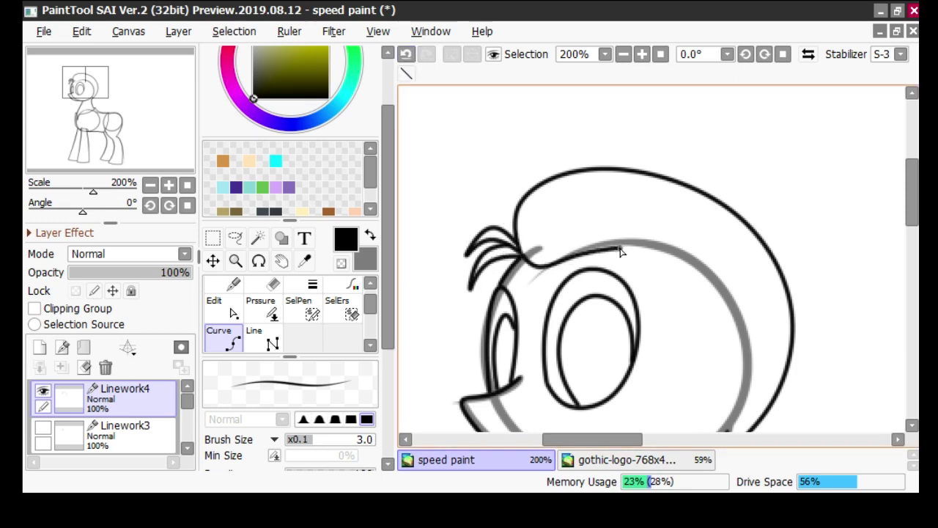
drag(912, 205, 911, 211)
Create a new linework layer and draw a pointed ear from the hairline's end to the back of the head circle
click(62, 348)
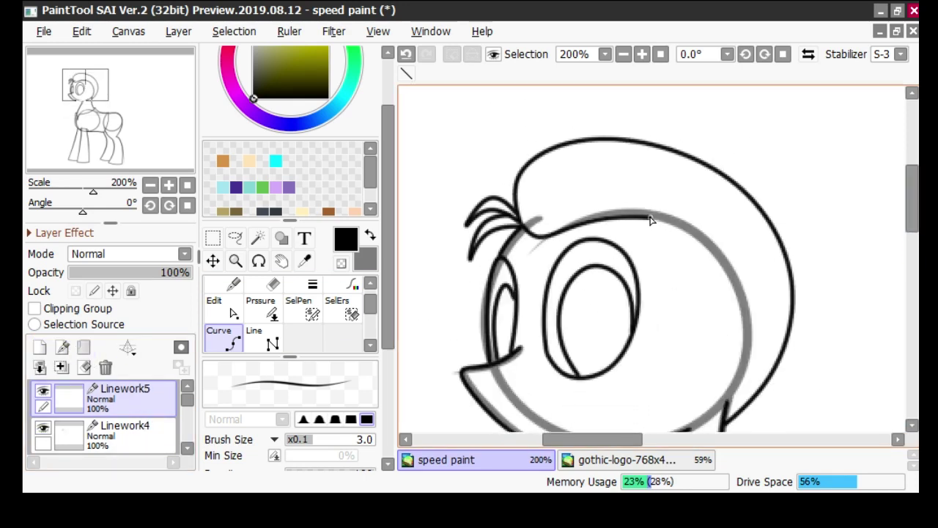
click(676, 152)
click(728, 97)
click(767, 151)
click(783, 242)
double_click(743, 315)
click(216, 312)
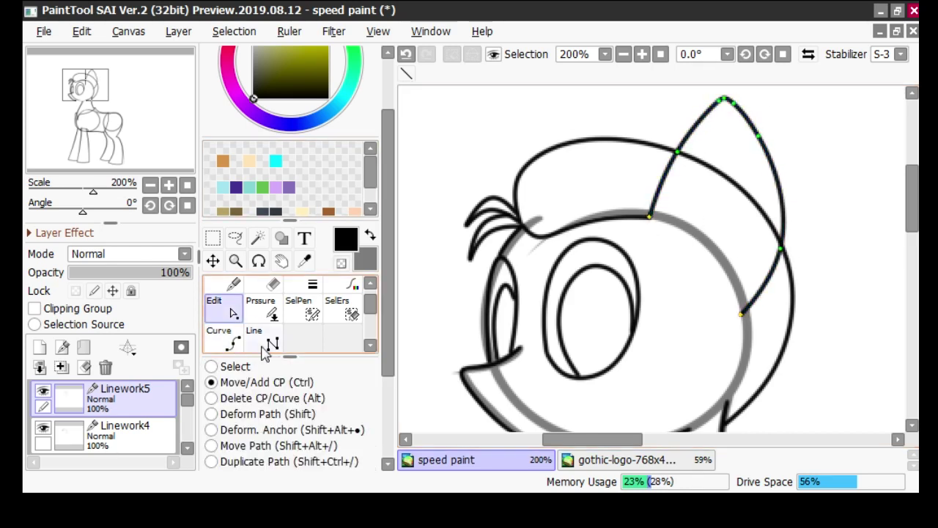
Draw a smaller pointed inner-ear line inside the ear, with both ends on the head circle
click(218, 337)
double_click(724, 115)
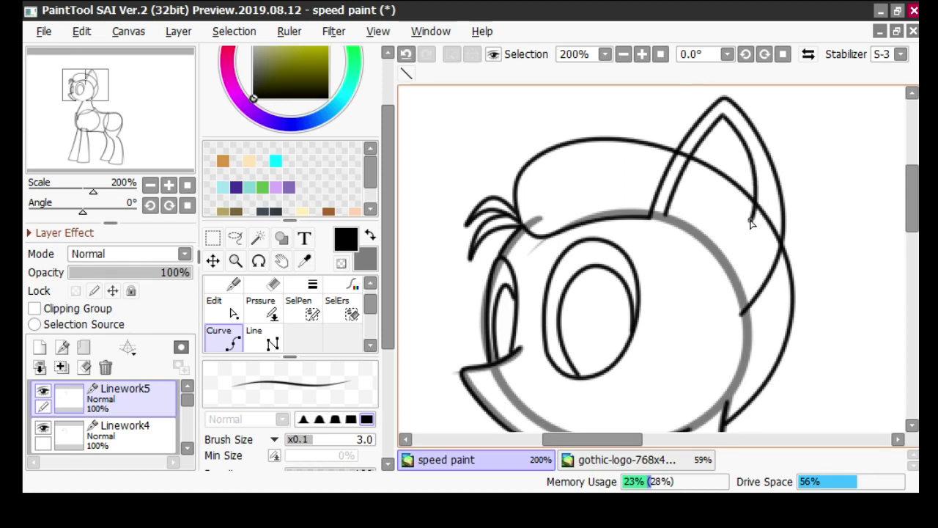
mouse_move(911, 221)
mouse_down()
mouse_move(904, 200)
mouse_move(904, 210)
mouse_up()
click(642, 54)
click(624, 56)
drag(609, 440, 633, 440)
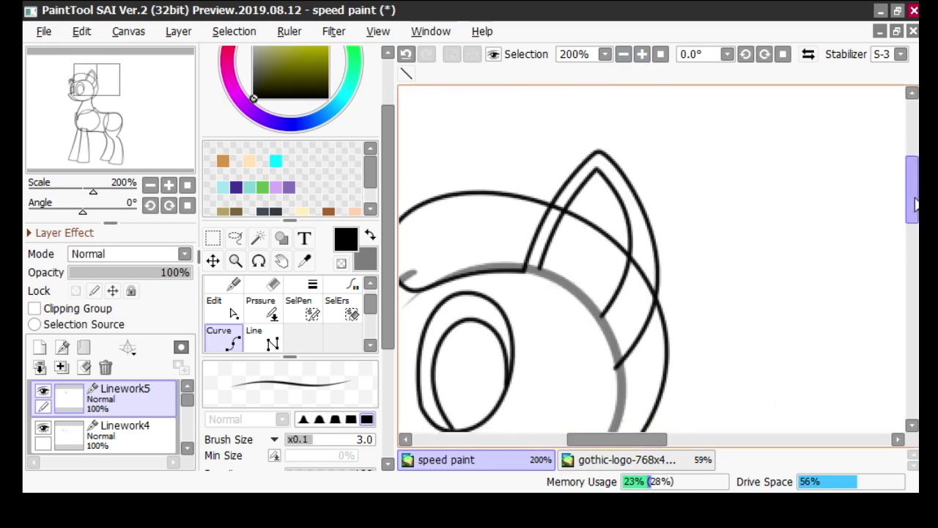
Make Linework4 the active layer and hide the Linework5 ear layer
drag(913, 202, 913, 212)
click(132, 433)
click(43, 390)
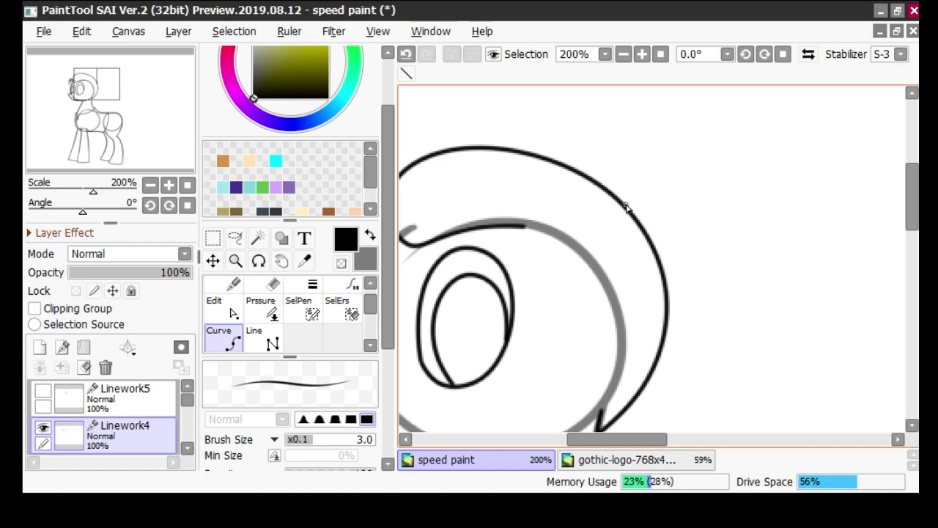
double_click(793, 210)
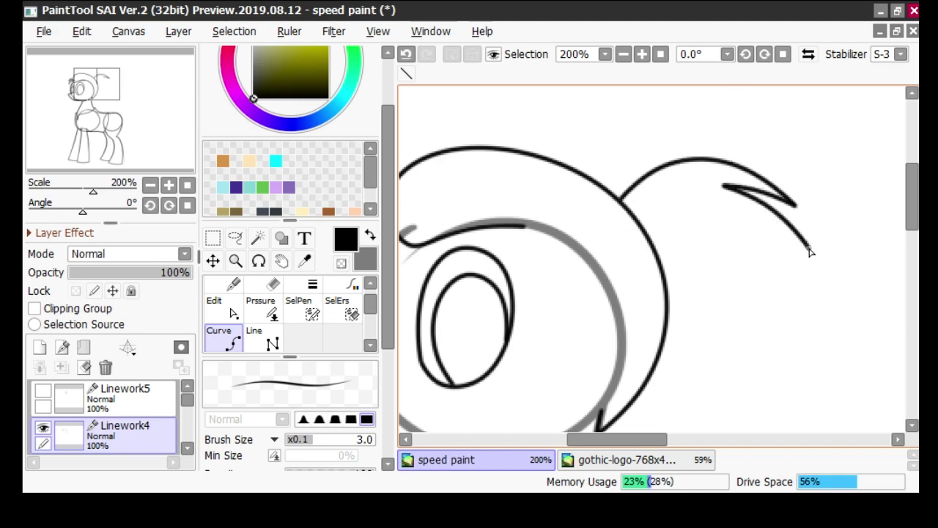
scroll(806, 312, down, 3)
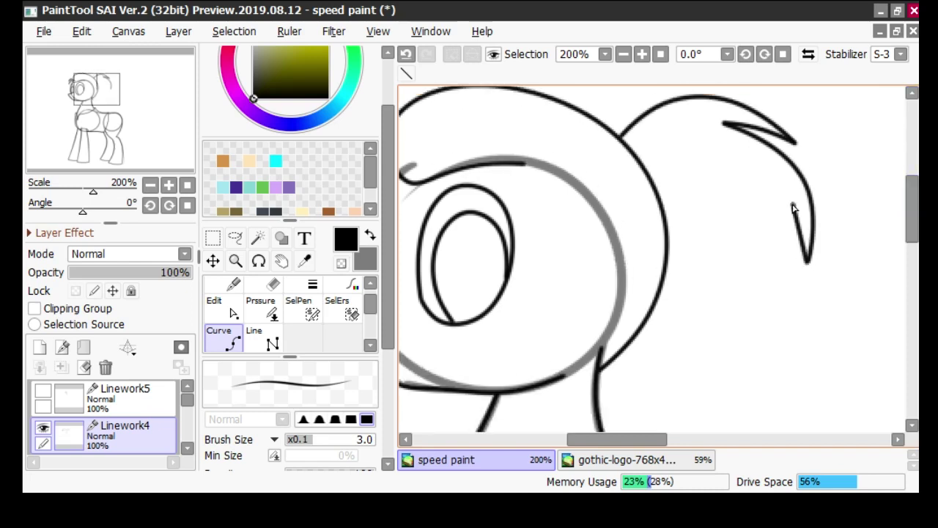
double_click(760, 173)
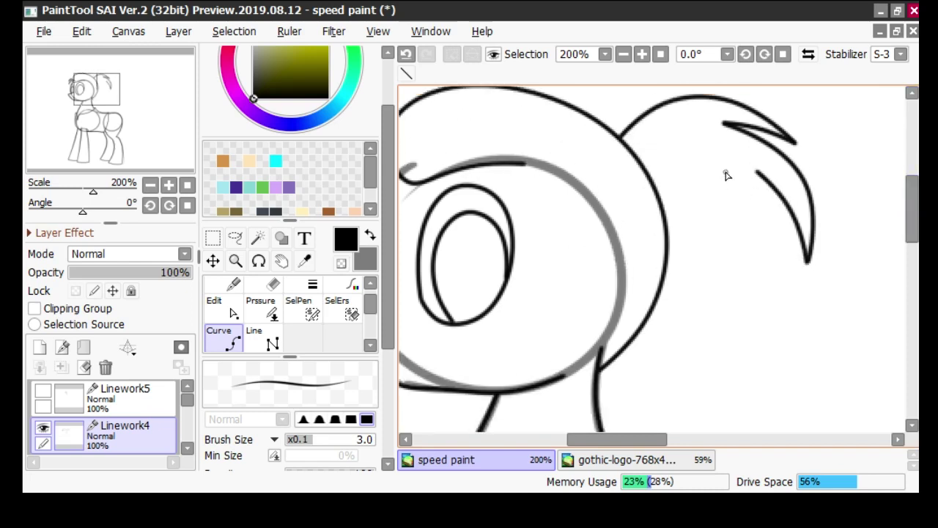
click(629, 148)
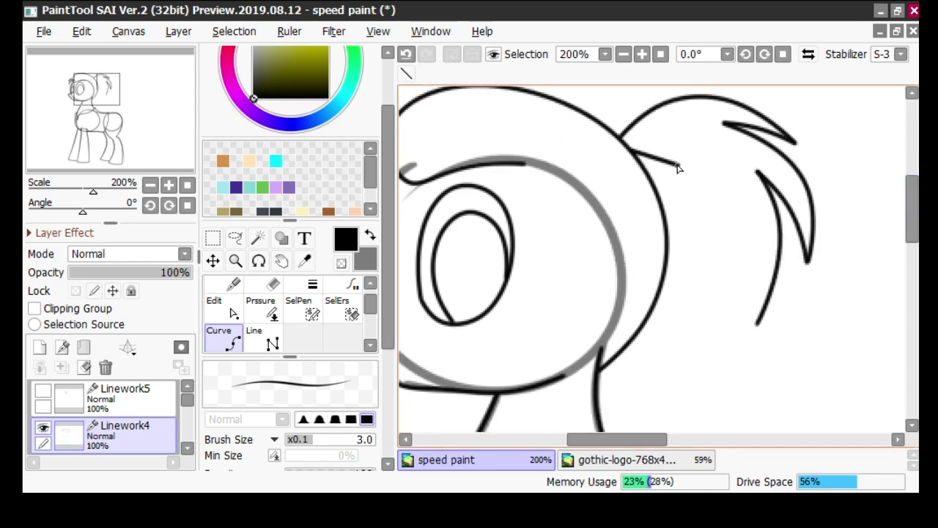
click(406, 54)
click(406, 54)
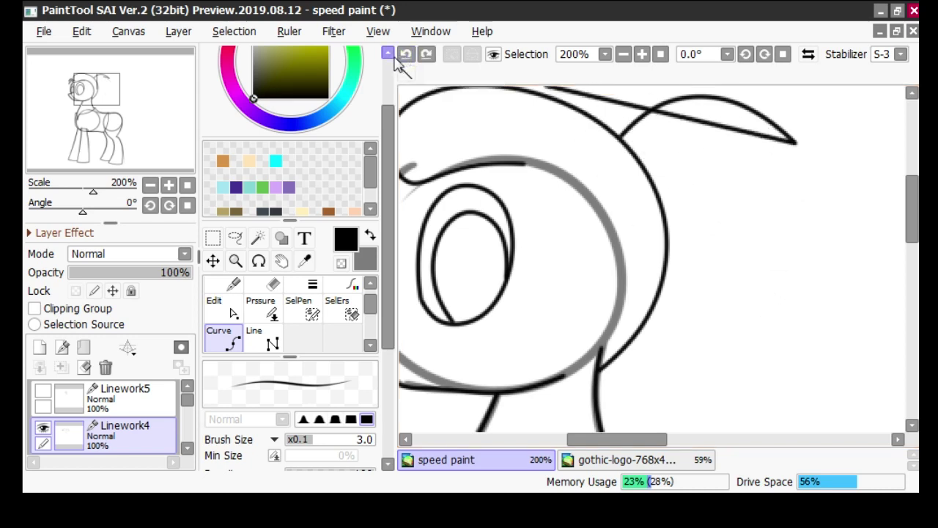
click(406, 54)
click(406, 54)
click(675, 127)
click(738, 130)
click(408, 56)
click(407, 56)
Draw the ponytail's outer edge curving out from the back of the hair to a pointed tip, with a notch leading into a second spike
click(650, 122)
click(735, 134)
click(789, 215)
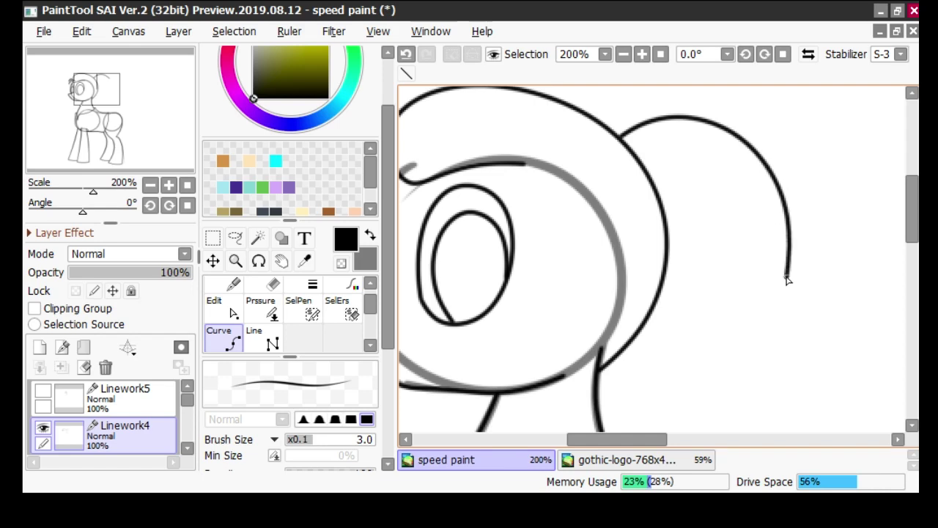
click(792, 258)
click(642, 55)
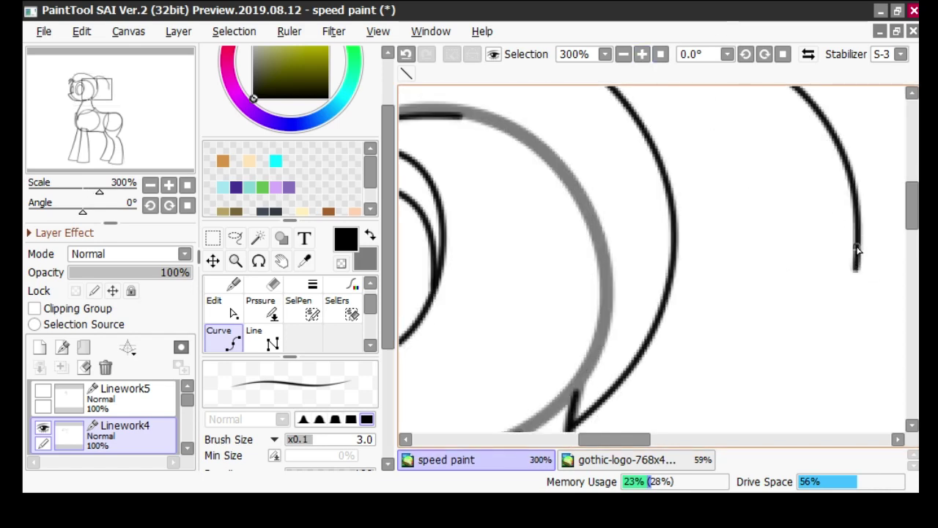
scroll(856, 255, down, 3)
scroll(881, 222, up, 1)
drag(613, 440, 623, 440)
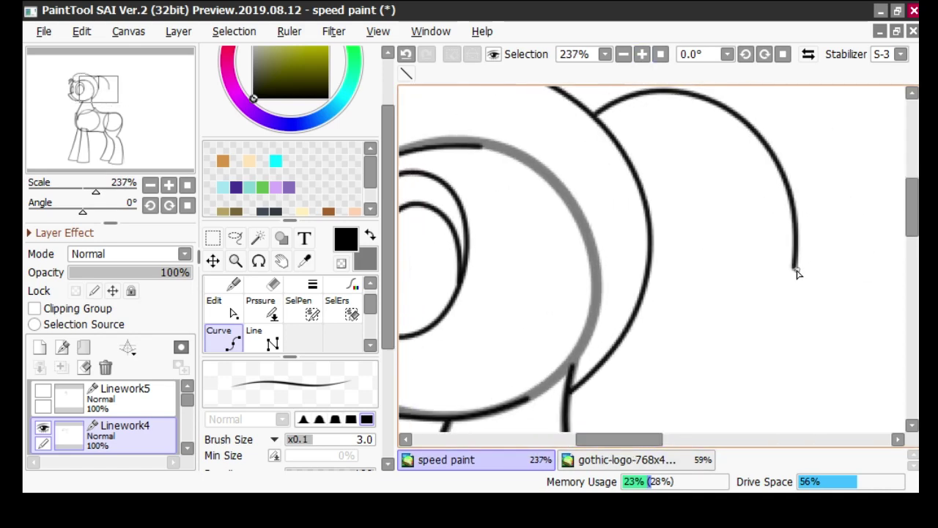
click(751, 184)
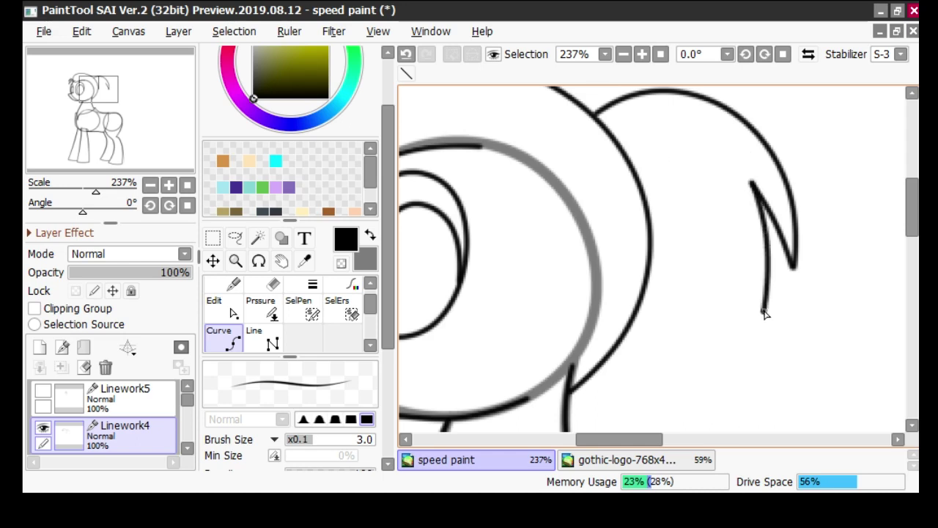
Draw the ponytail's inner edge down to a third pointed tip and join it to the second spike, redoing the misplaced tip
click(680, 208)
click(673, 293)
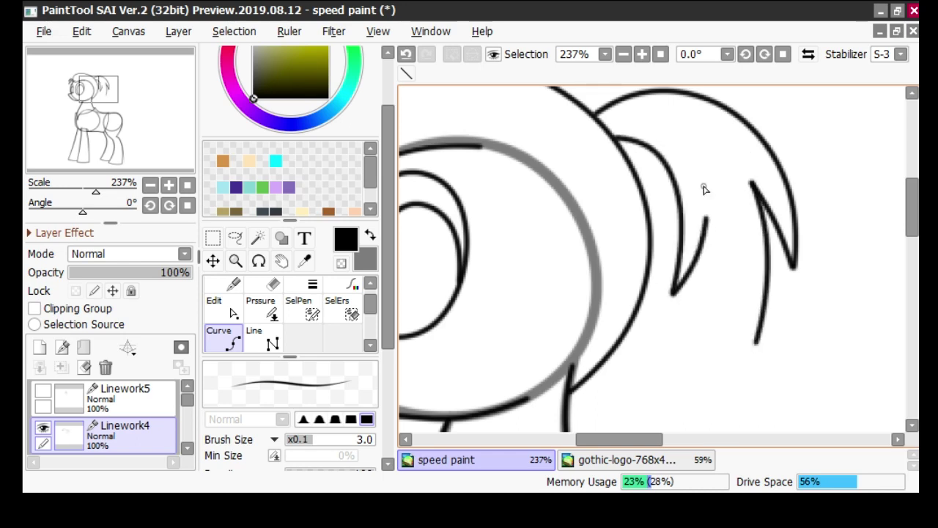
click(407, 55)
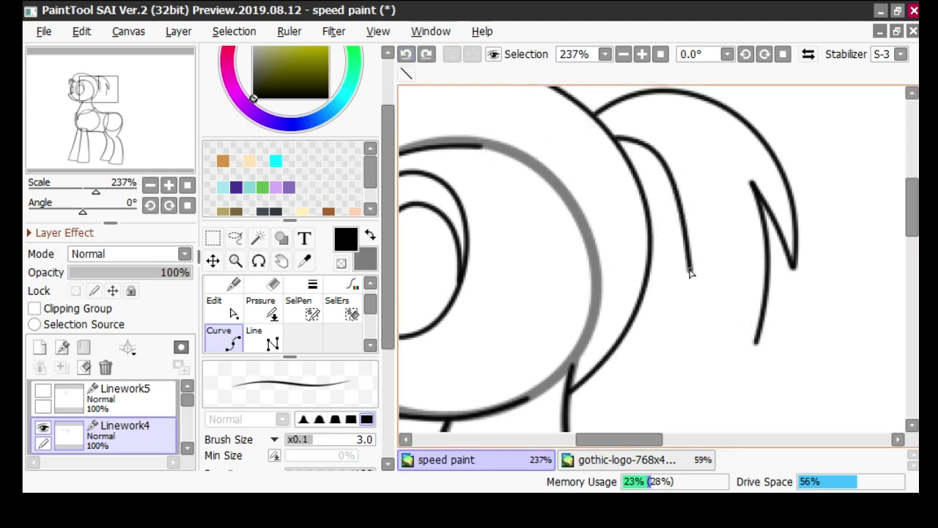
double_click(698, 292)
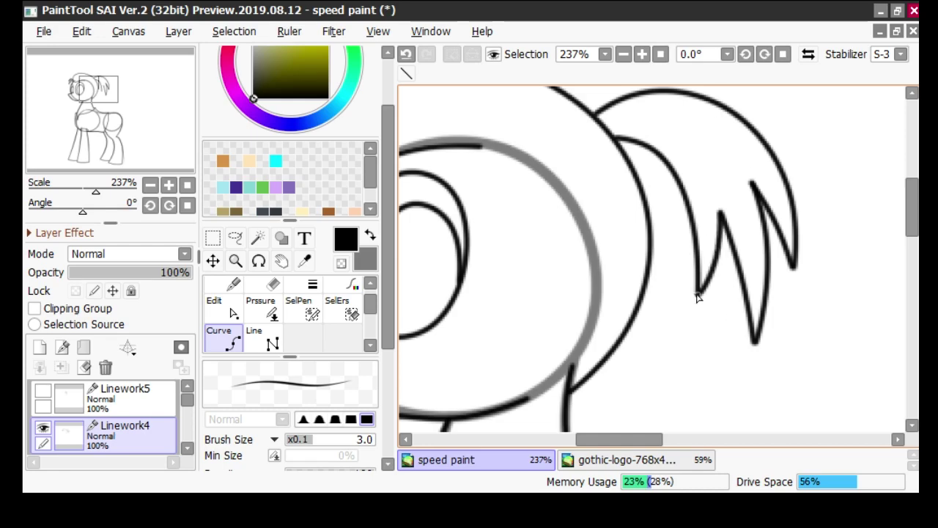
scroll(670, 301, down, 7)
scroll(640, 230, up, 5)
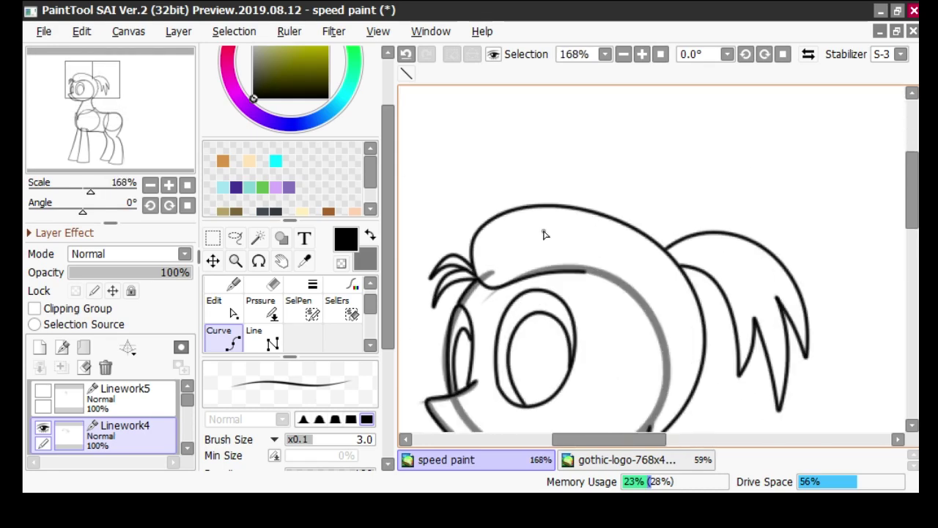
Show the Linework5 ear layer again and check the whole head
click(45, 392)
scroll(138, 408, down, 1)
scroll(587, 220, down, 2)
scroll(608, 199, up, 4)
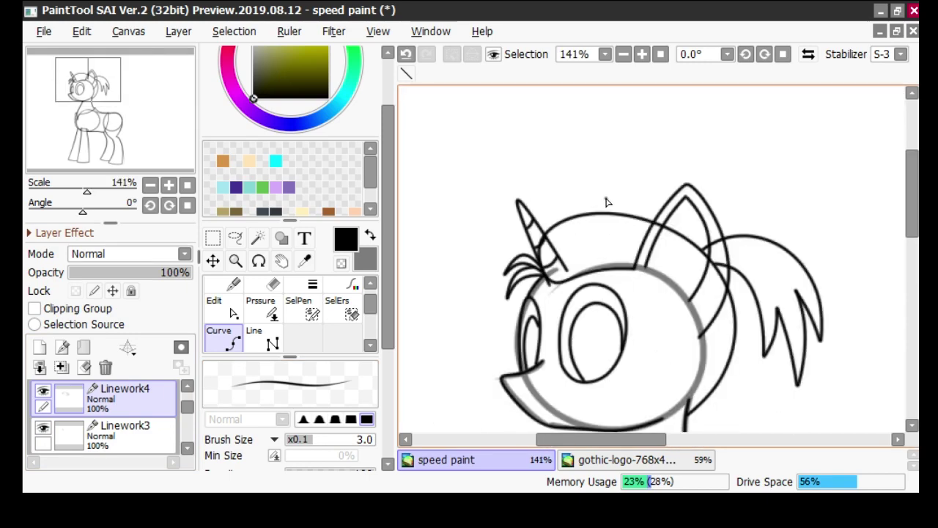
Try to move the horn on the Linework3 layer closer to the forehead tuft, and undo the move
click(125, 431)
click(213, 261)
drag(543, 241, 522, 256)
scroll(523, 257, down, 4)
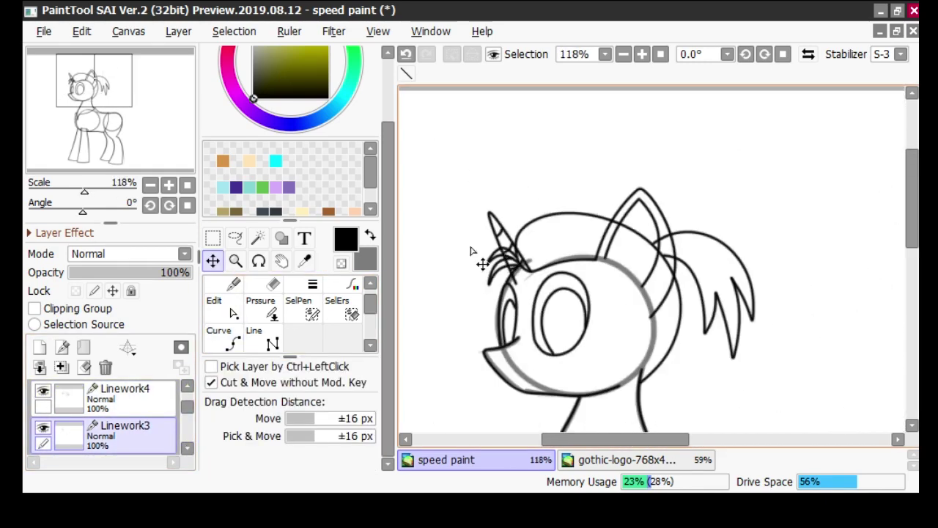
scroll(493, 251, up, 3)
click(407, 58)
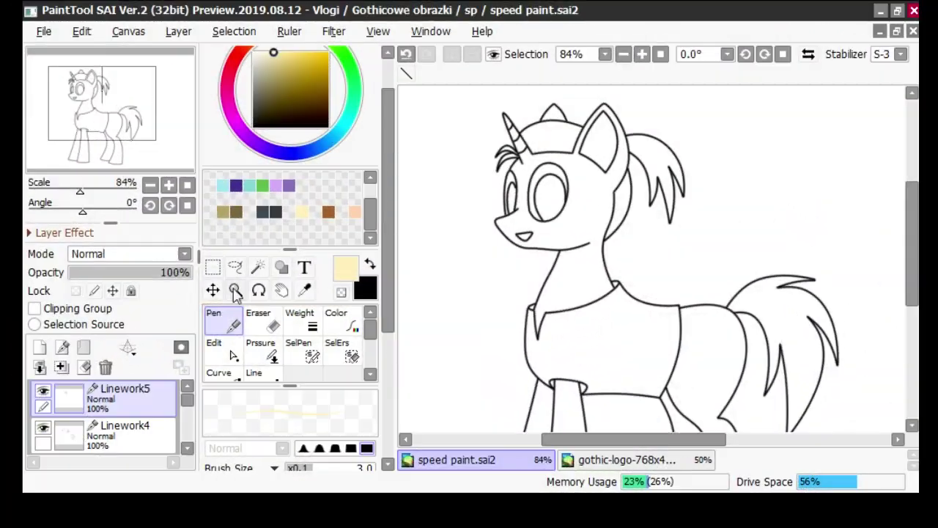
Make Layer1 active and select the head and neck area with the Magic Wand
scroll(184, 449, down, 4)
click(135, 429)
click(220, 372)
click(297, 327)
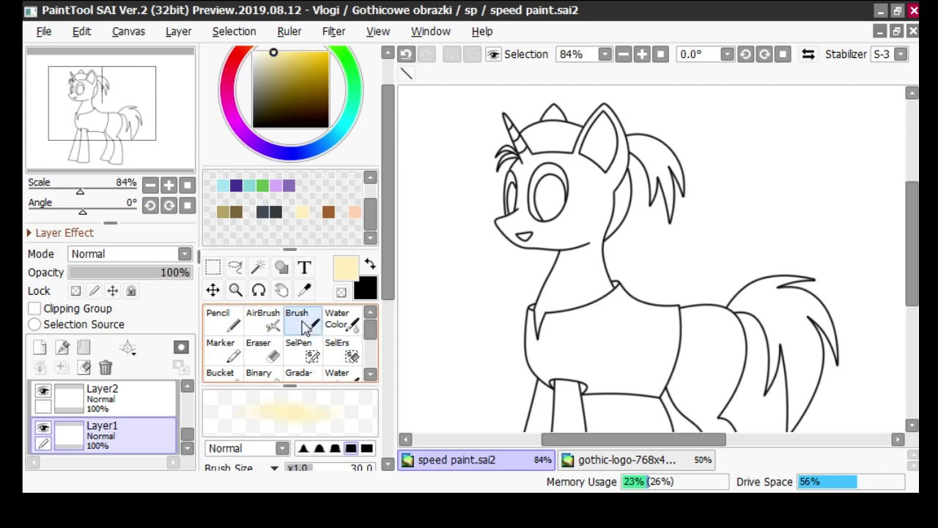
scroll(372, 278, up, 1)
click(258, 294)
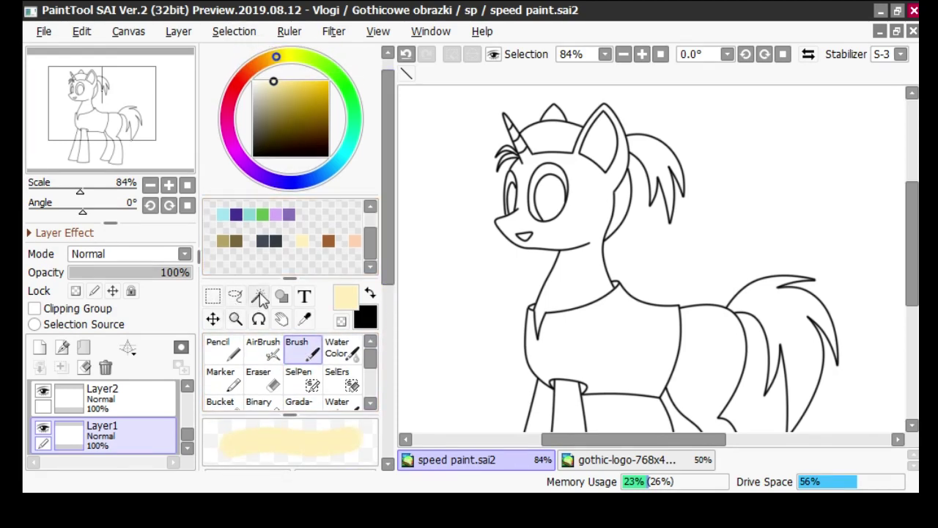
click(551, 242)
scroll(527, 183, up, 3)
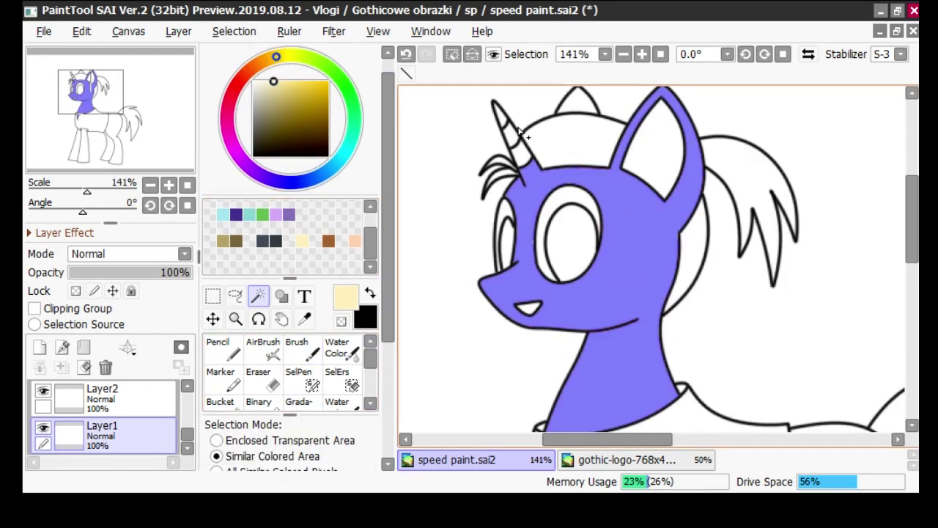
Add the horn segments and the far ear to the Magic Wand selection
click(531, 192)
click(513, 146)
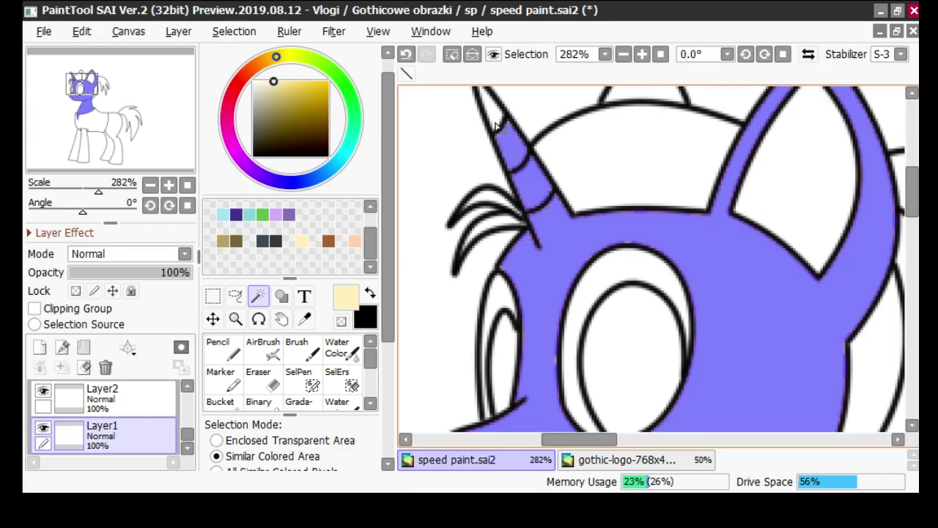
drag(917, 211, 916, 196)
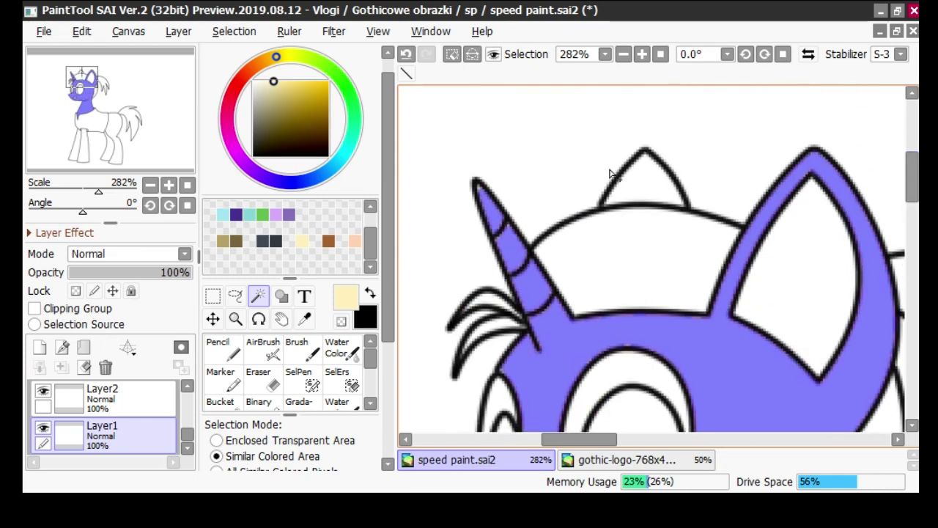
click(642, 189)
scroll(690, 163, down, 10)
scroll(696, 278, up, 1)
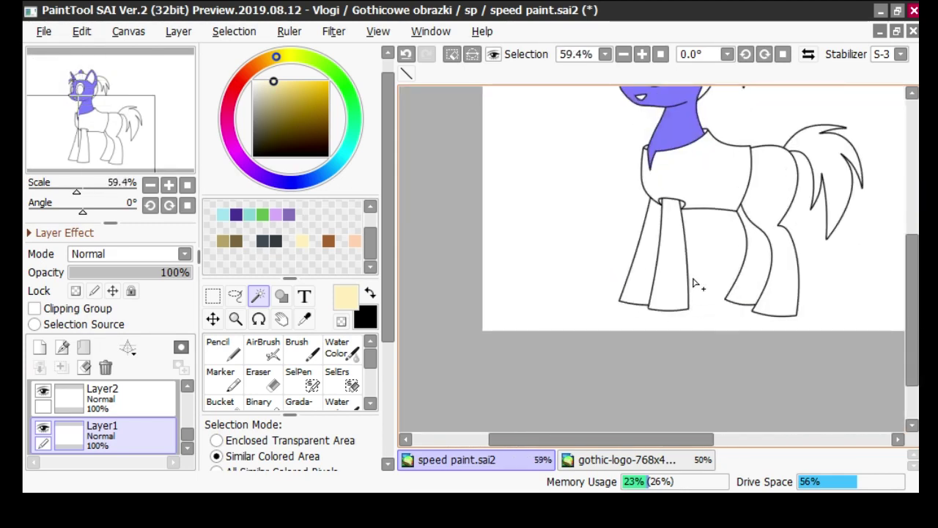
Add both front legs, the far hind leg and the near hind leg with the rump to the selection
click(641, 271)
click(666, 269)
scroll(747, 249, up, 2)
click(770, 260)
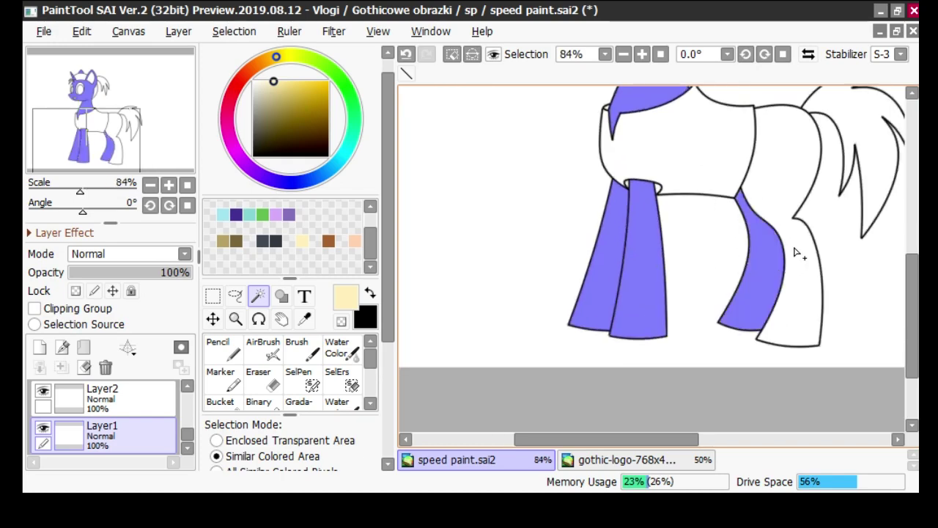
click(799, 253)
scroll(789, 251, down, 2)
Try to fill the selected body areas on Layer1 with pale yellow, inspect the horn tip, and undo the fill
scroll(696, 136, up, 9)
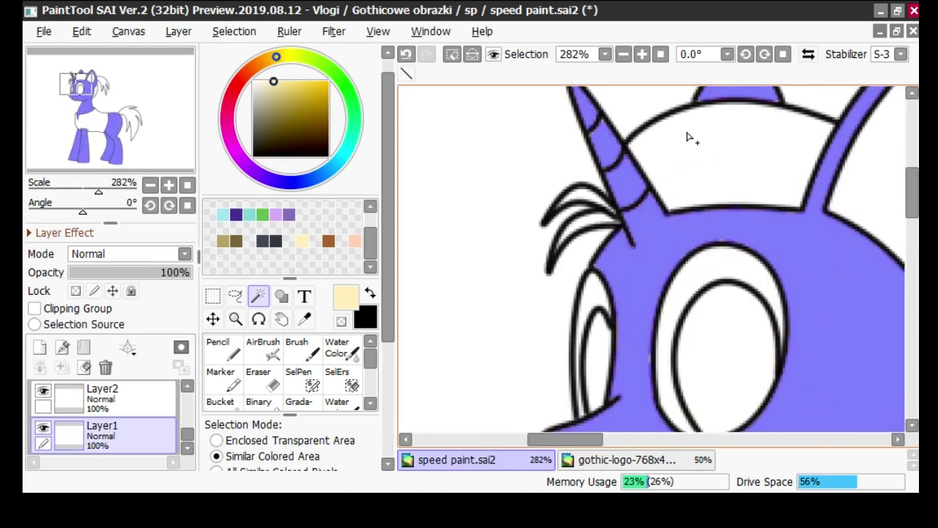
scroll(576, 153, down, 1)
scroll(620, 147, up, 7)
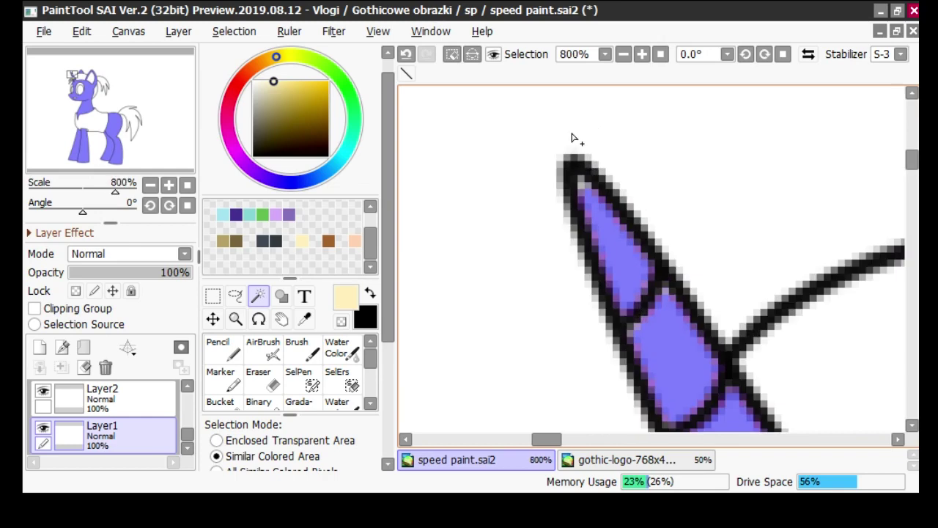
click(220, 402)
scroll(562, 259, down, 9)
scroll(622, 360, up, 2)
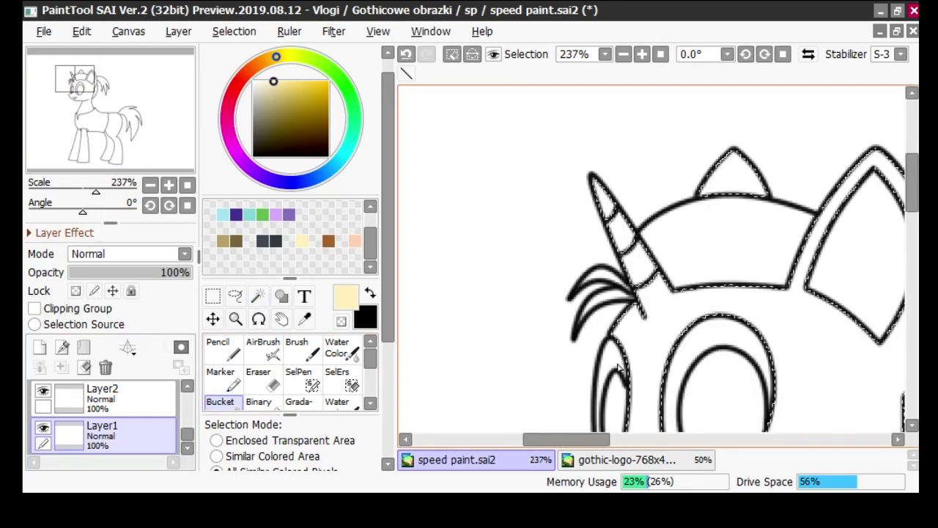
click(649, 352)
scroll(602, 183, up, 5)
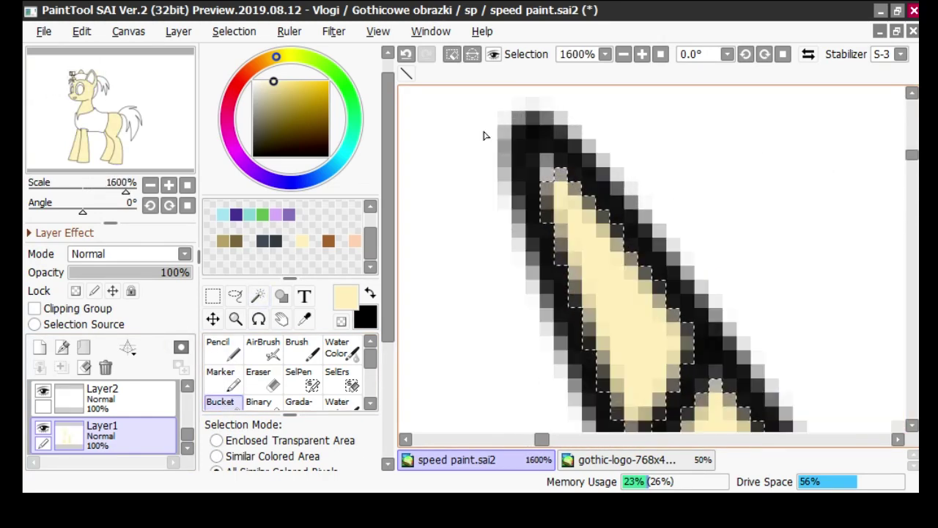
scroll(506, 145, down, 1)
click(407, 55)
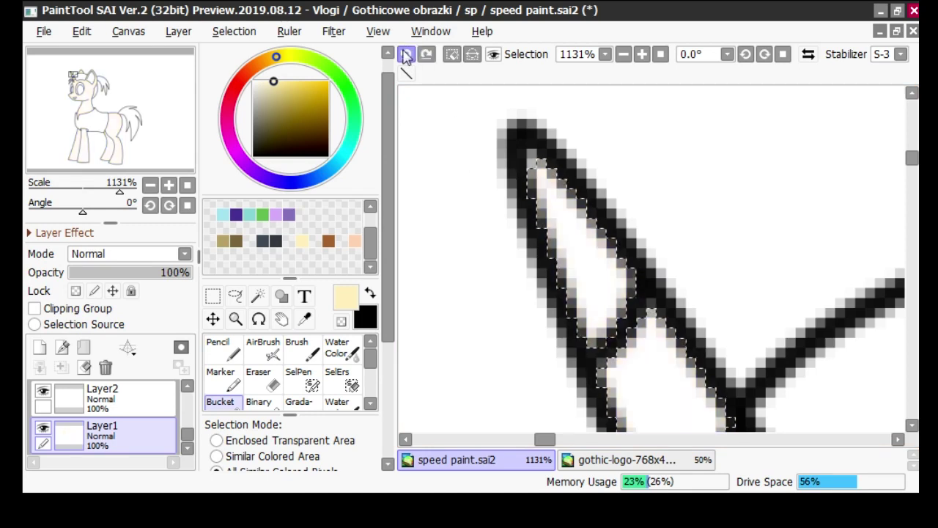
click(425, 55)
click(405, 55)
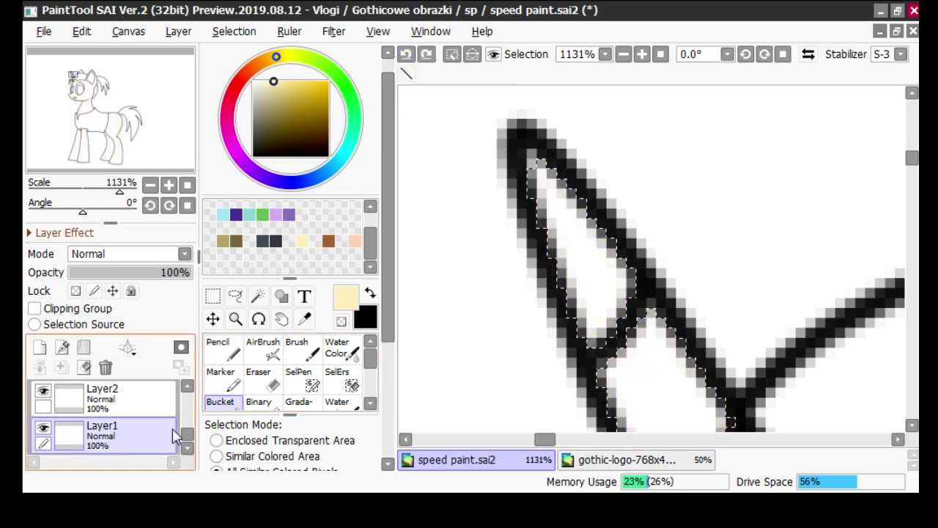
Extend the selection into the missed pixels at the horn's tip with the selection pen, undoing a misplaced stroke
click(298, 379)
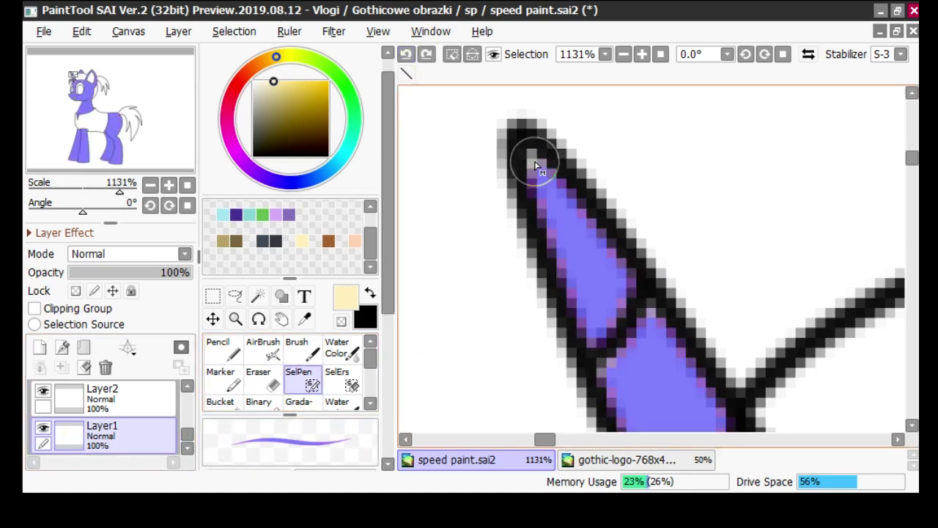
drag(539, 171, 534, 183)
click(406, 55)
click(406, 55)
drag(544, 170, 539, 180)
Fill the selected body, head, horn and ear areas on Layer1 with pale yellow using the Bucket
click(220, 402)
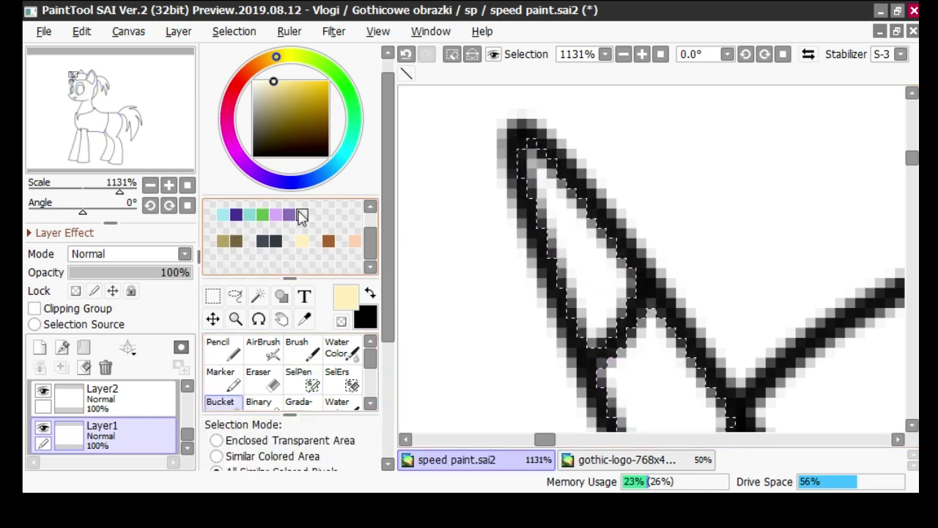
scroll(511, 225, down, 4)
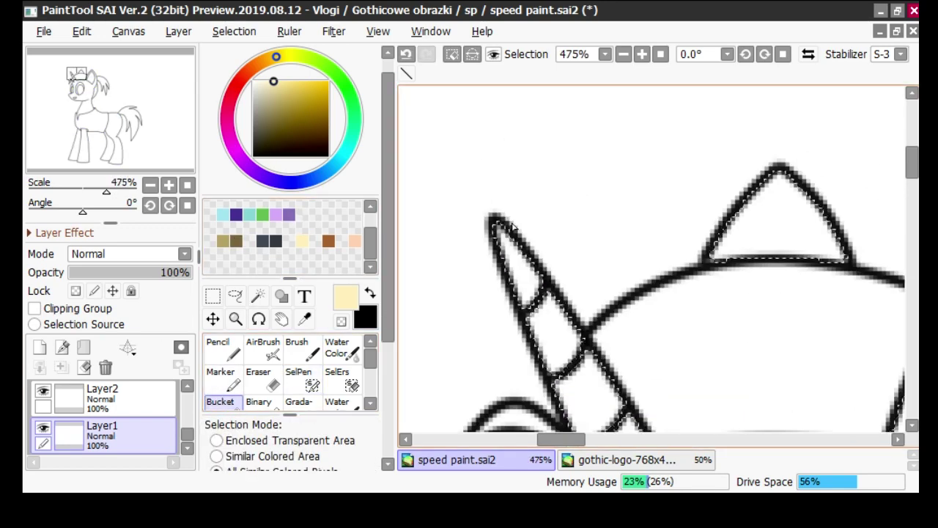
scroll(513, 228, down, 3)
scroll(528, 331, up, 1)
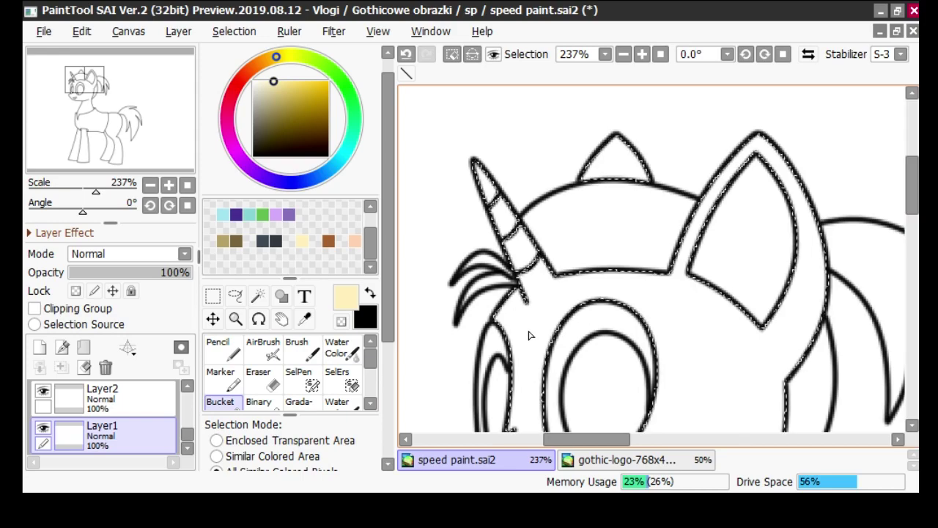
click(529, 335)
scroll(498, 255, down, 4)
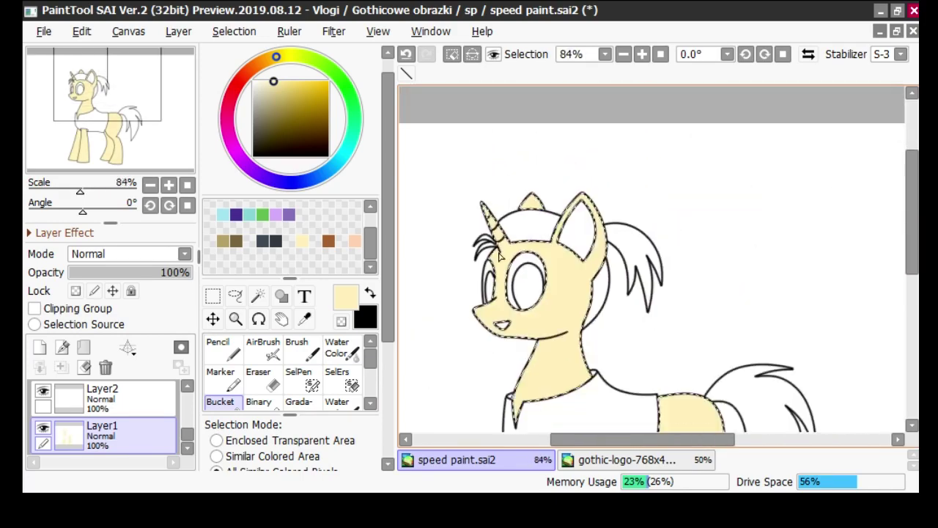
Inspect the pale yellow fill around the head and horn up close and clear the body selection
scroll(498, 255, up, 6)
scroll(550, 157, down, 1)
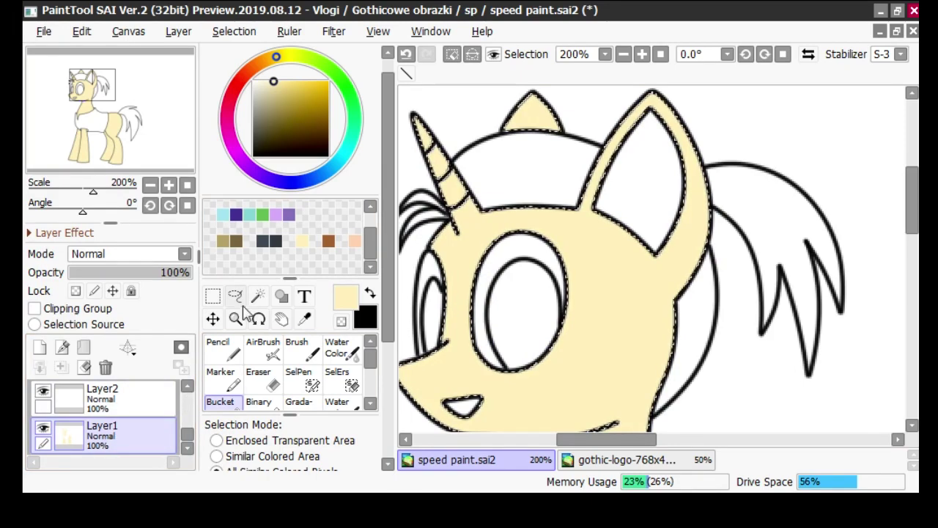
click(213, 296)
key(ctrl+d)
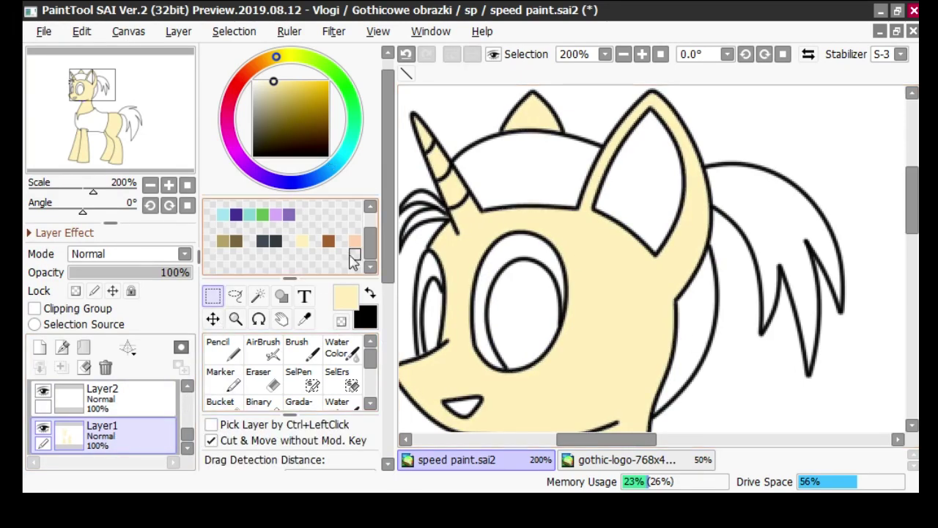
Select the near ear's inner area, fill it with light peach on Layer1 using the Bucket, and clear the selection
click(357, 241)
scroll(624, 168, down, 3)
scroll(624, 168, up, 4)
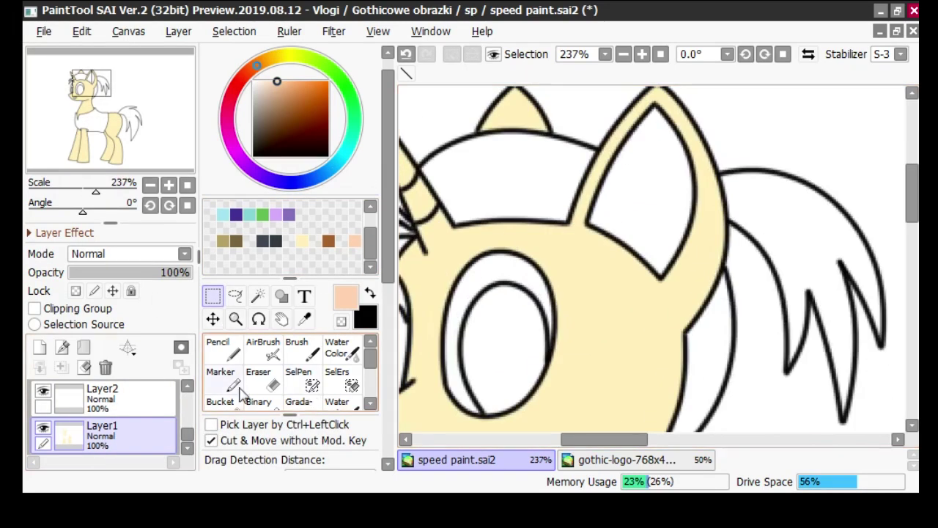
click(258, 295)
click(639, 195)
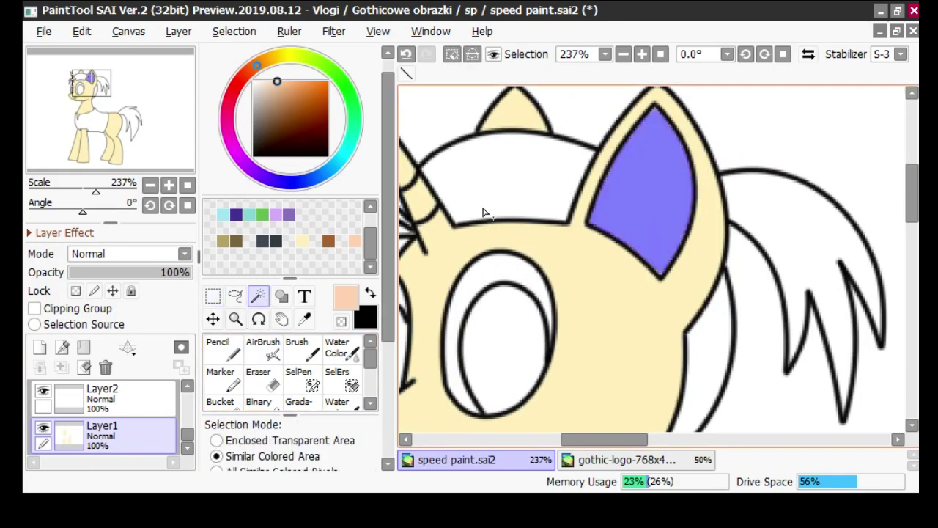
click(220, 402)
click(638, 203)
scroll(639, 203, down, 4)
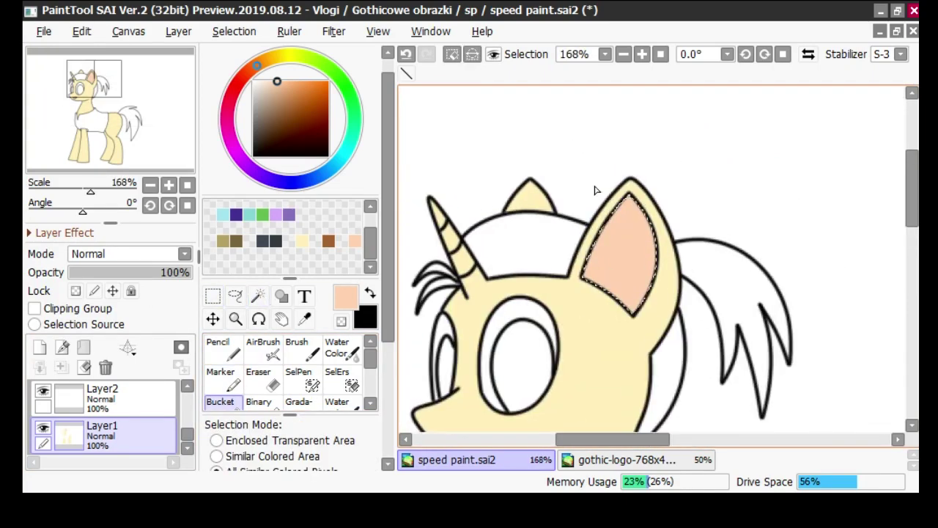
scroll(639, 203, up, 3)
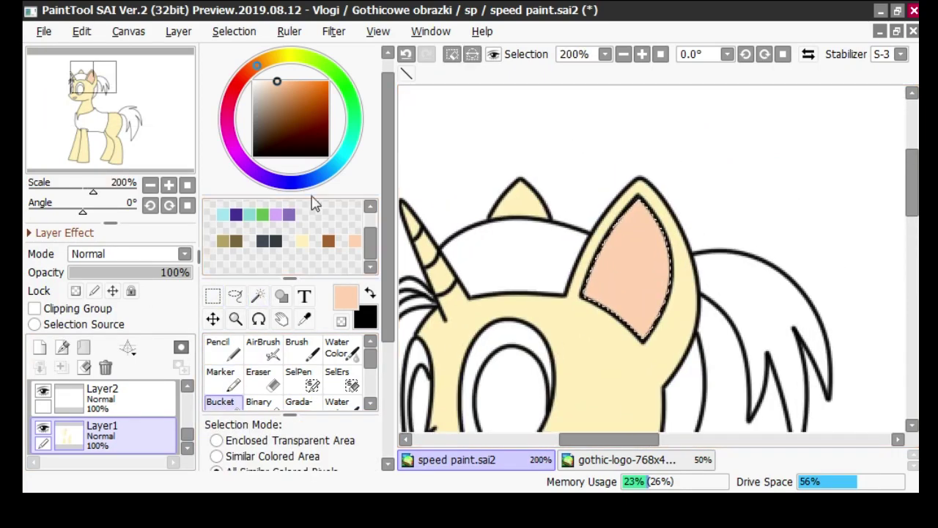
click(258, 295)
click(233, 295)
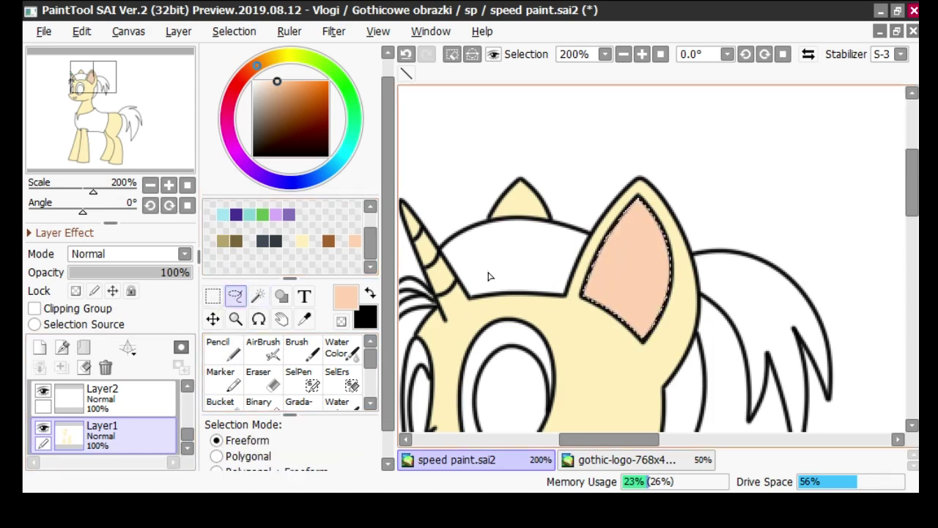
key(ctrl+d)
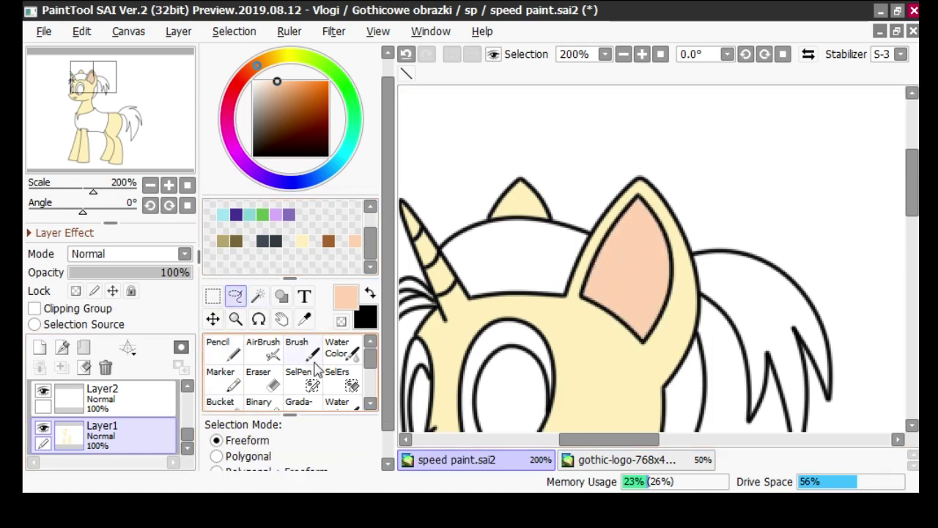
Select the mane on top of the head, the forelock strands, the ponytail and the mane behind the neck with the Magic Wand
click(258, 295)
scroll(562, 199, down, 1)
scroll(503, 272, up, 1)
click(502, 266)
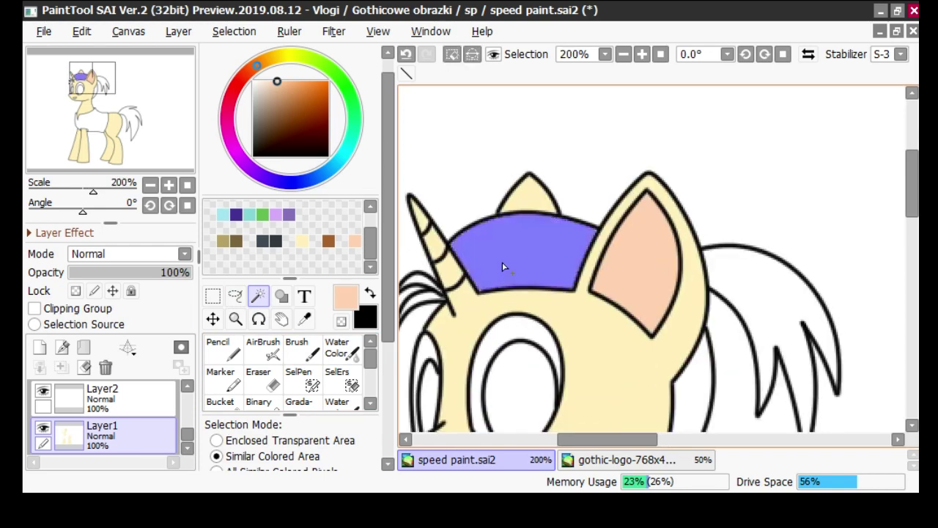
scroll(502, 266, up, 3)
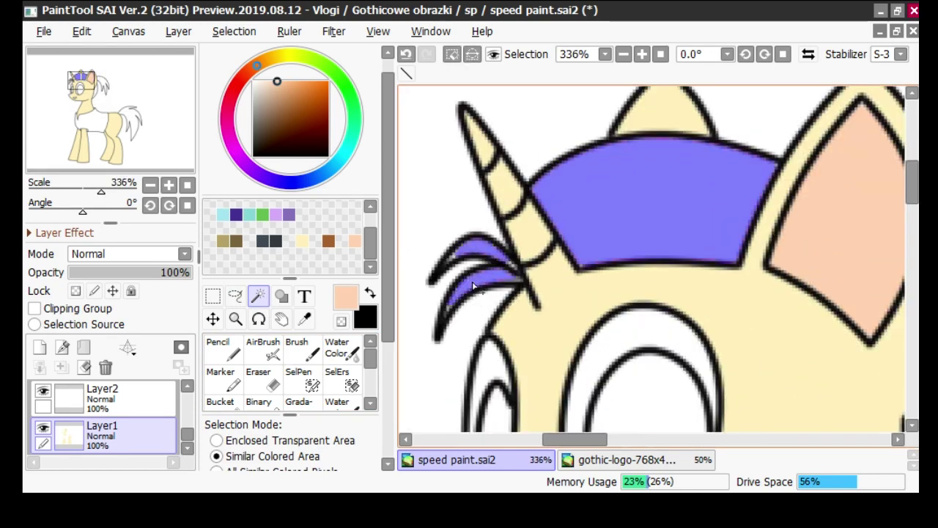
scroll(473, 286, down, 4)
scroll(707, 271, up, 2)
click(770, 240)
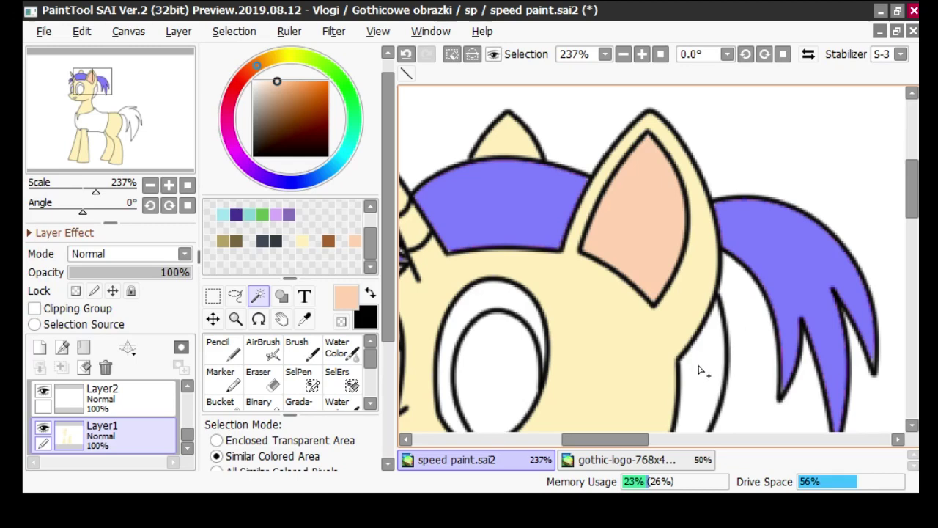
scroll(704, 366, down, 5)
scroll(546, 290, up, 8)
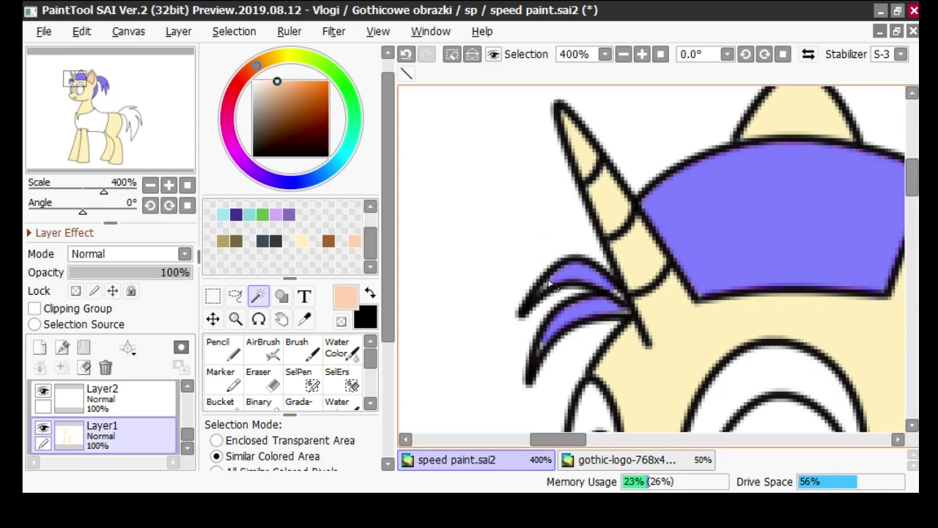
Extend the selection into the missed tips of the forelock strands with the selection pen
click(302, 380)
click(643, 55)
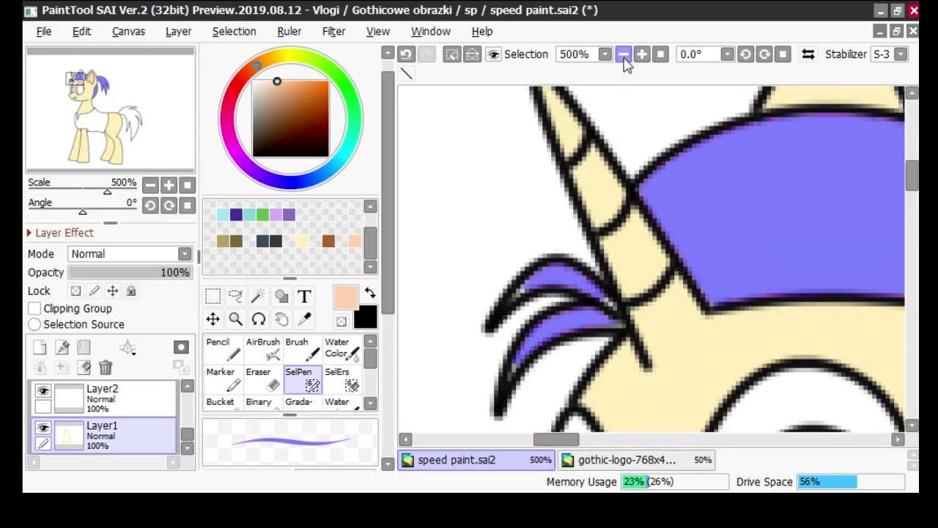
drag(386, 297, 384, 333)
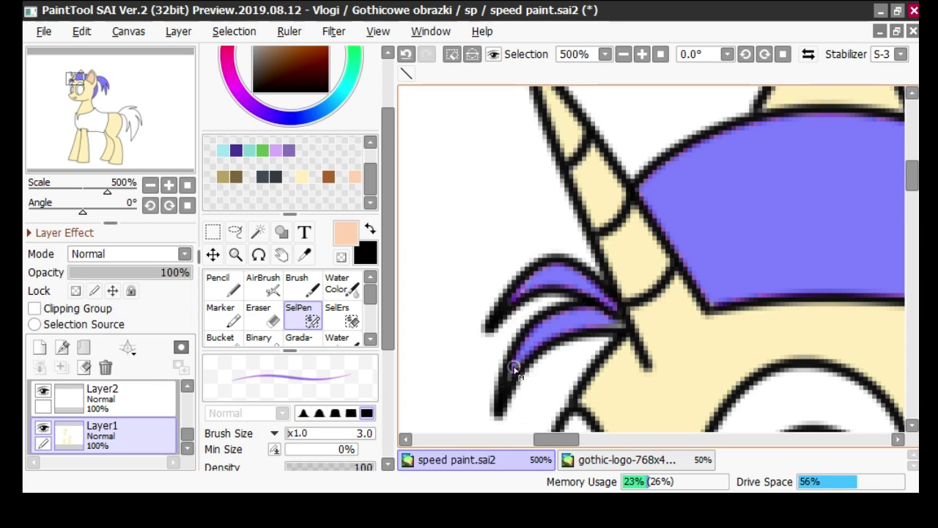
Choose the khaki swatch, try filling the selected mane areas on Layer1 with it, and undo the fill
scroll(514, 261, down, 4)
click(238, 333)
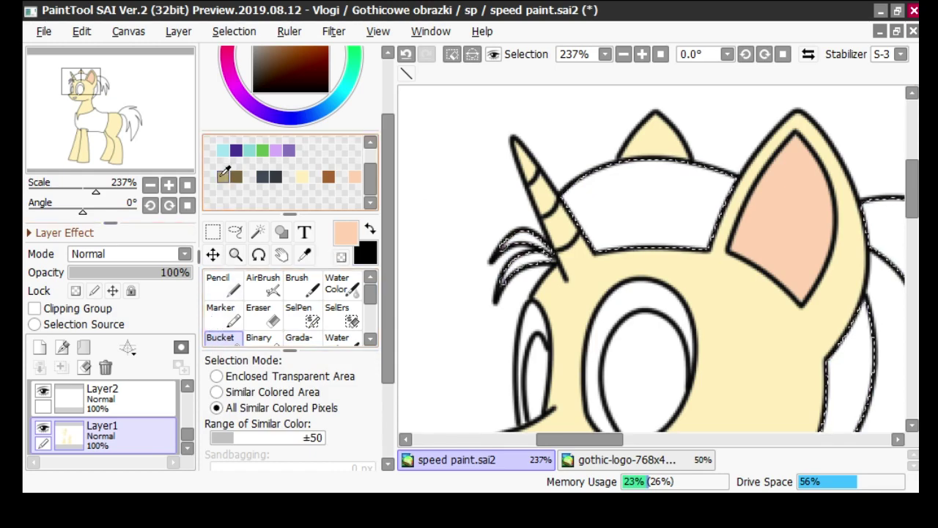
click(223, 177)
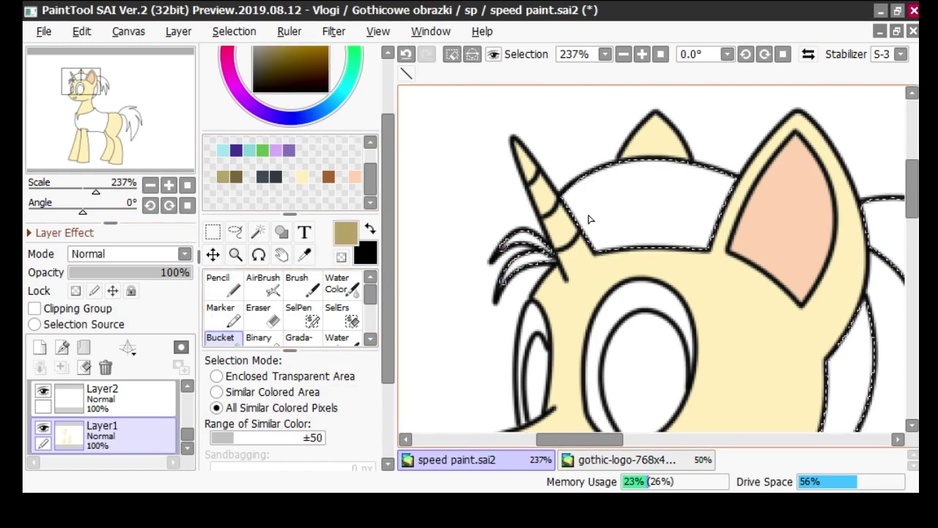
click(590, 216)
scroll(727, 167, down, 9)
scroll(857, 329, up, 5)
click(407, 56)
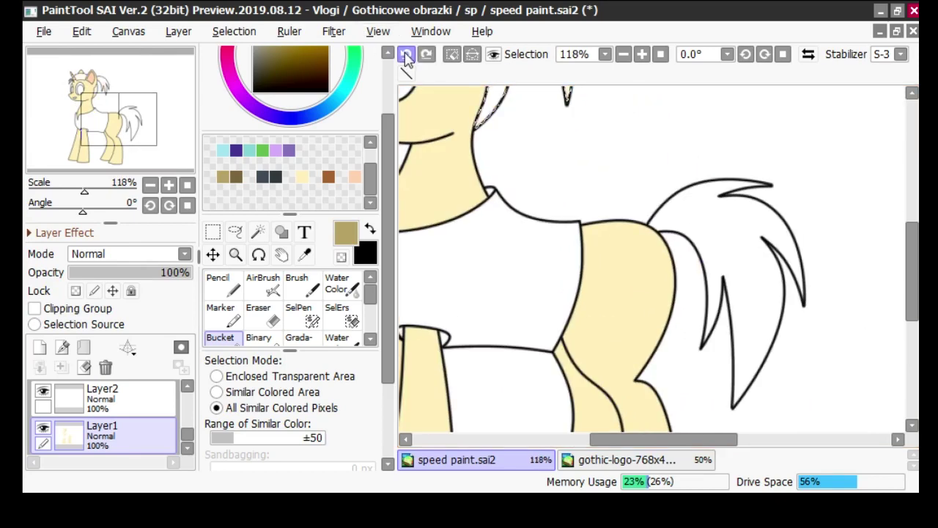
Add the tail to the mane selection with the Magic Wand and check its tips for missed pixels
click(258, 233)
click(712, 242)
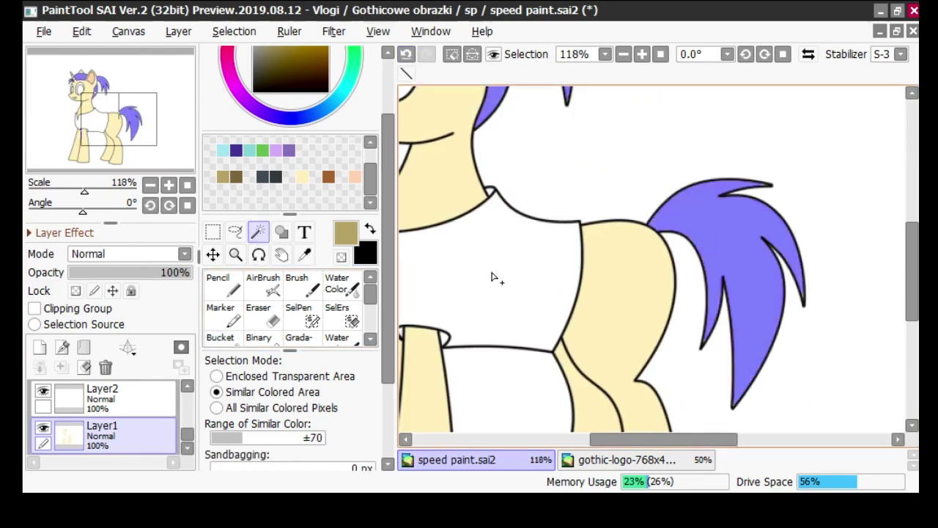
scroll(764, 183, up, 4)
scroll(750, 235, down, 8)
scroll(695, 373, up, 9)
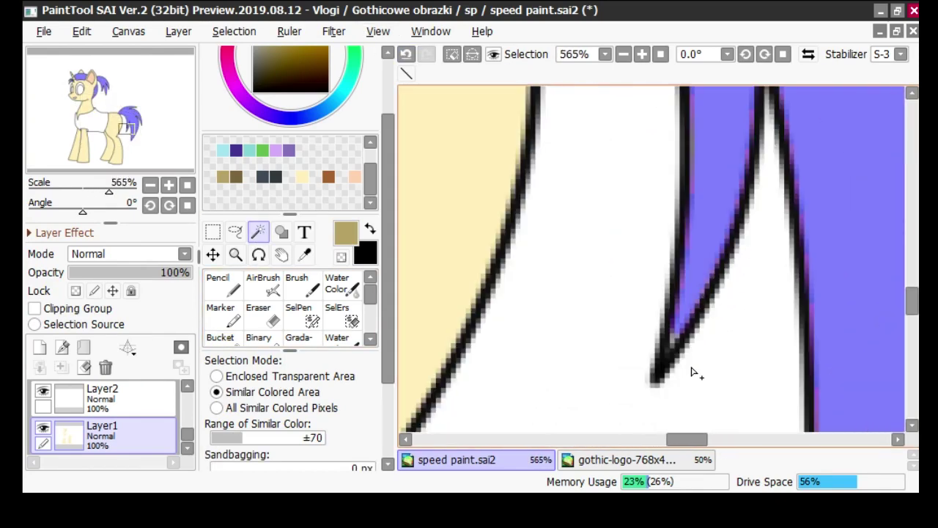
scroll(704, 377, down, 7)
scroll(726, 387, up, 2)
scroll(728, 387, down, 3)
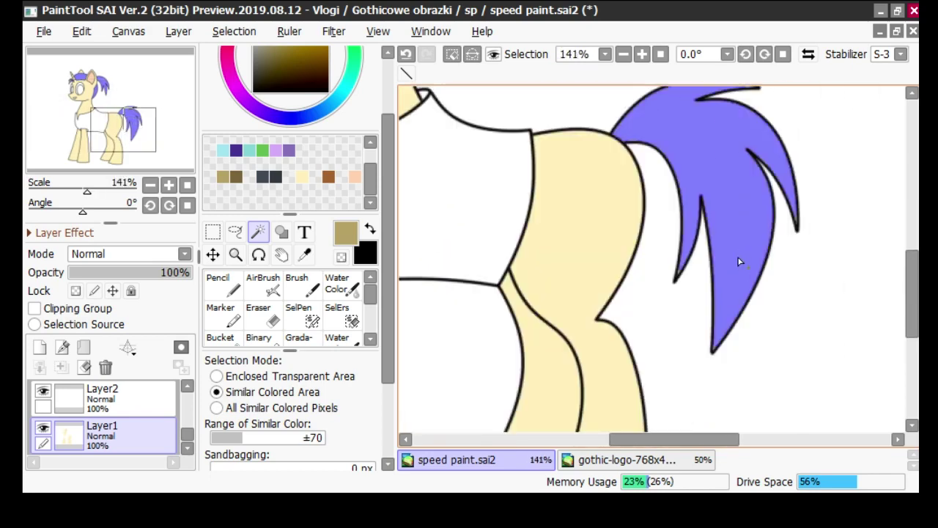
Extend the selection into the tail's upper pointed tip with the selection pen, undoing misplaced strokes
scroll(758, 147, up, 5)
scroll(770, 226, up, 1)
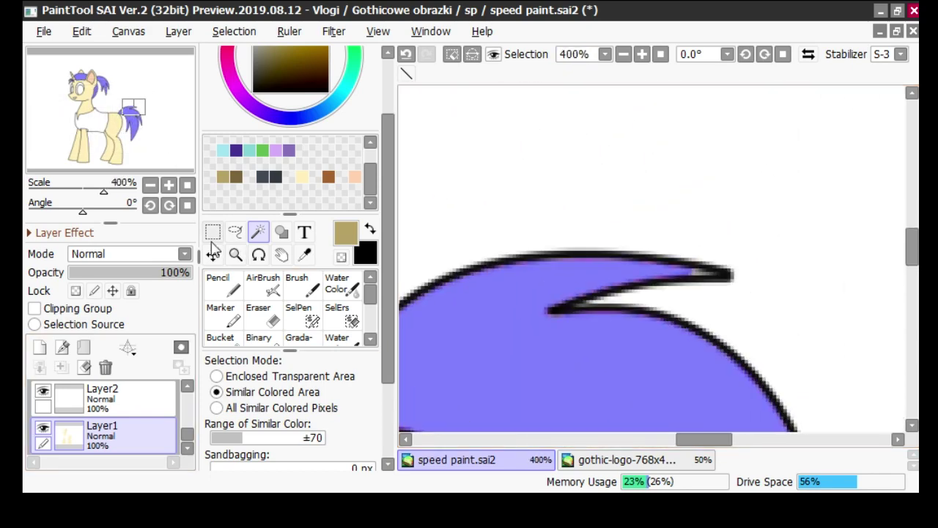
click(309, 321)
scroll(705, 279, up, 1)
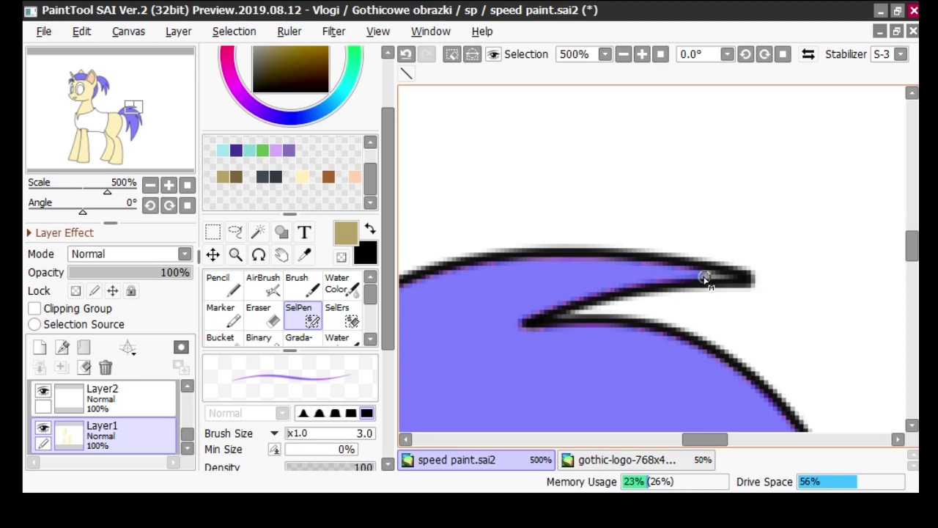
click(408, 55)
mouse_move(704, 441)
mouse_down()
mouse_move(689, 462)
mouse_move(709, 454)
mouse_up()
click(405, 57)
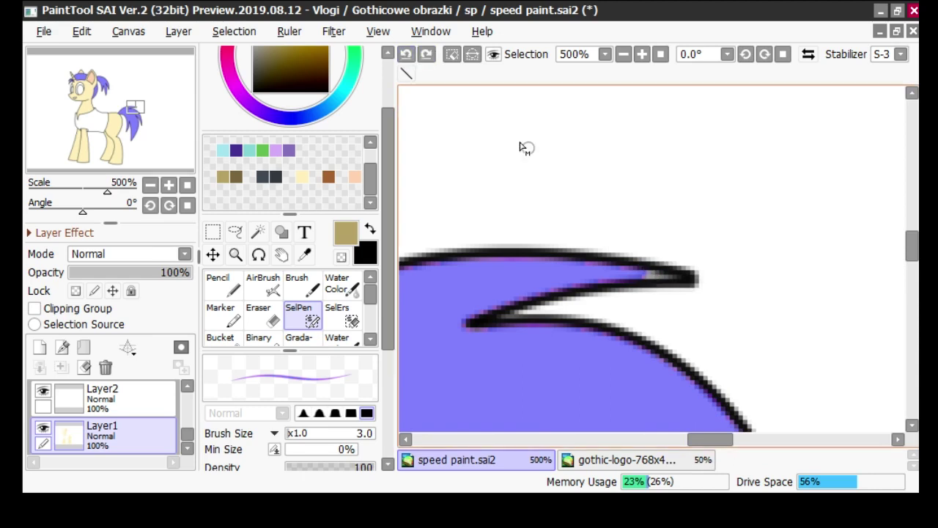
key(ctrl+y)
click(405, 57)
Extend the selection into the tips of the tail's outer and short inner strands with the selection pen, undoing misplaced strokes
drag(912, 246, 902, 295)
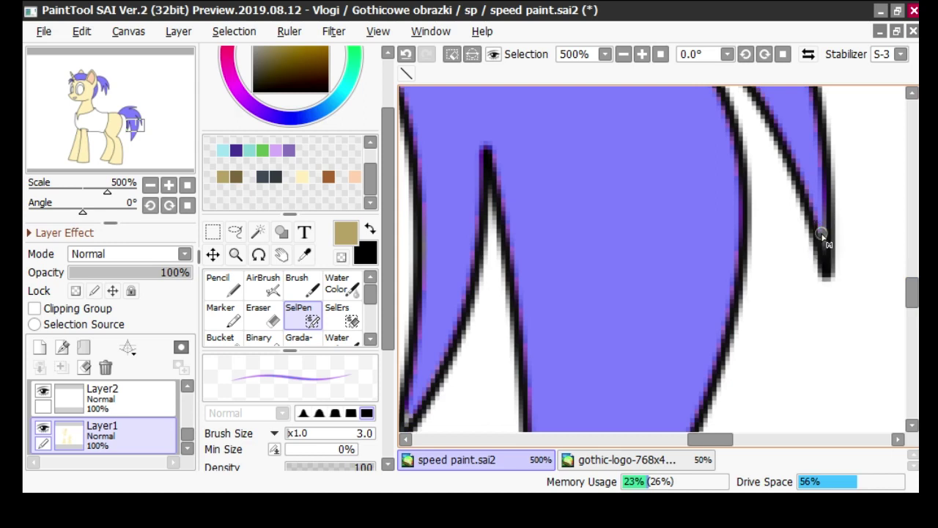
drag(704, 440, 694, 446)
mouse_move(911, 293)
mouse_down()
mouse_move(905, 321)
mouse_move(901, 307)
mouse_up()
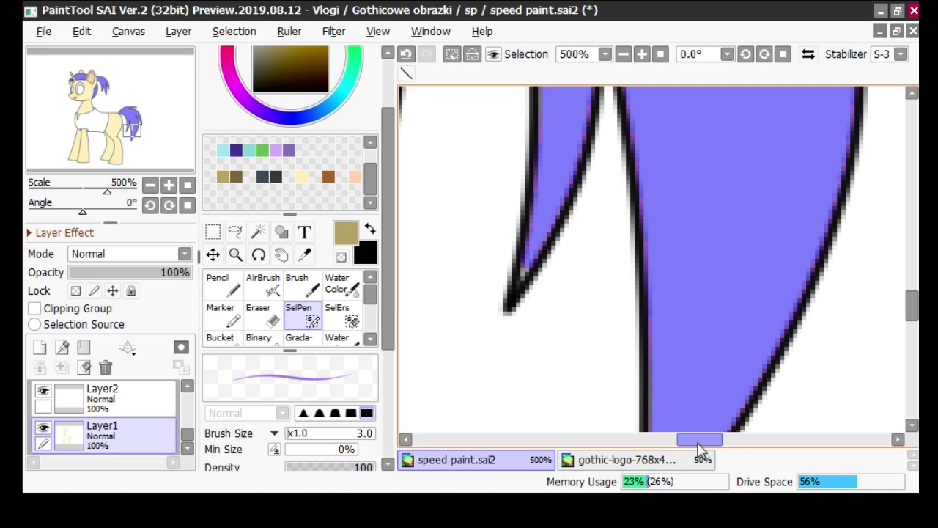
drag(700, 449, 698, 448)
drag(911, 317, 911, 319)
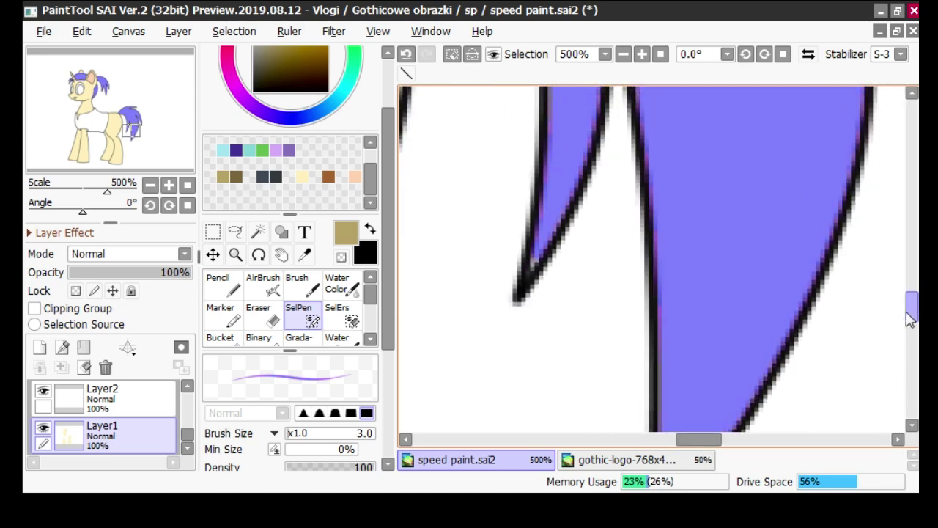
mouse_move(694, 442)
mouse_down()
mouse_move(705, 442)
mouse_move(694, 454)
mouse_up()
drag(914, 309, 913, 311)
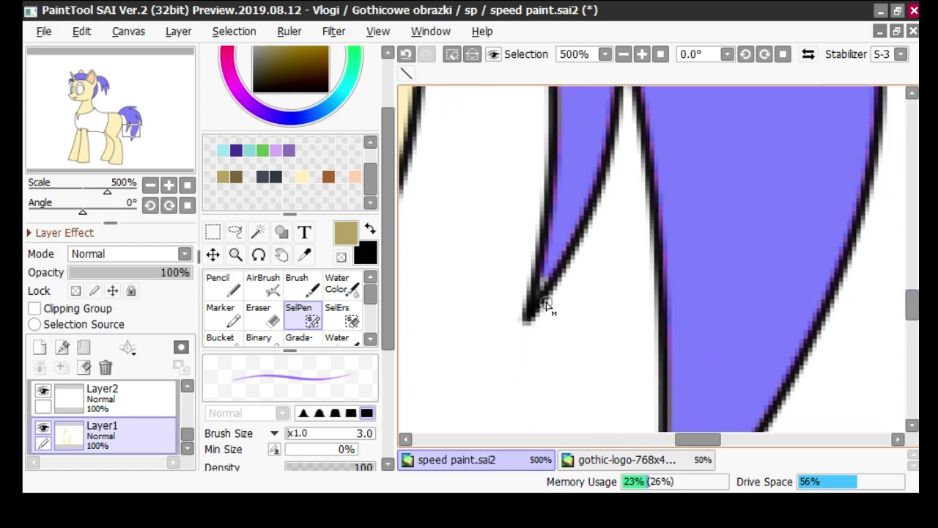
click(407, 55)
click(408, 55)
click(545, 279)
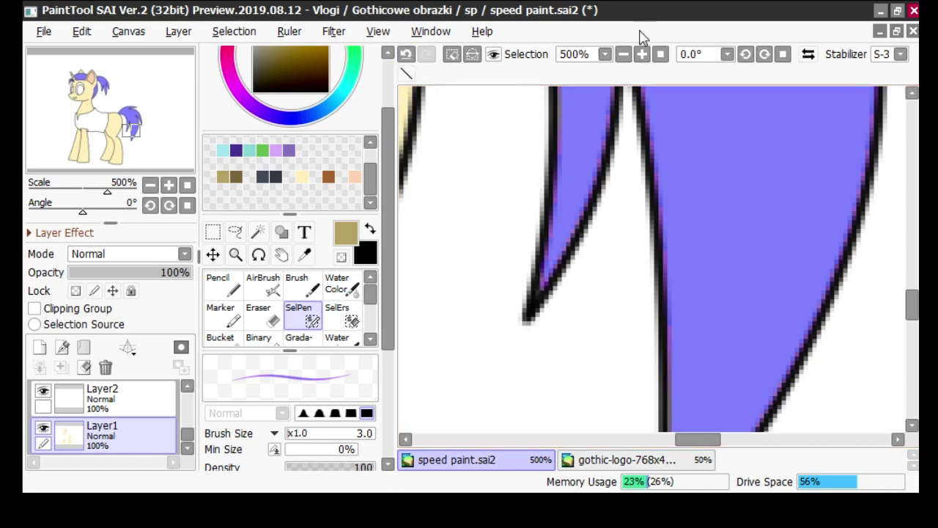
Fill the selected mane, ponytail and tail on Layer1 with khaki using the Bucket, undoing and repeating the fill
click(624, 55)
click(624, 56)
click(624, 56)
click(624, 57)
click(624, 56)
drag(648, 448, 593, 442)
drag(912, 303, 870, 247)
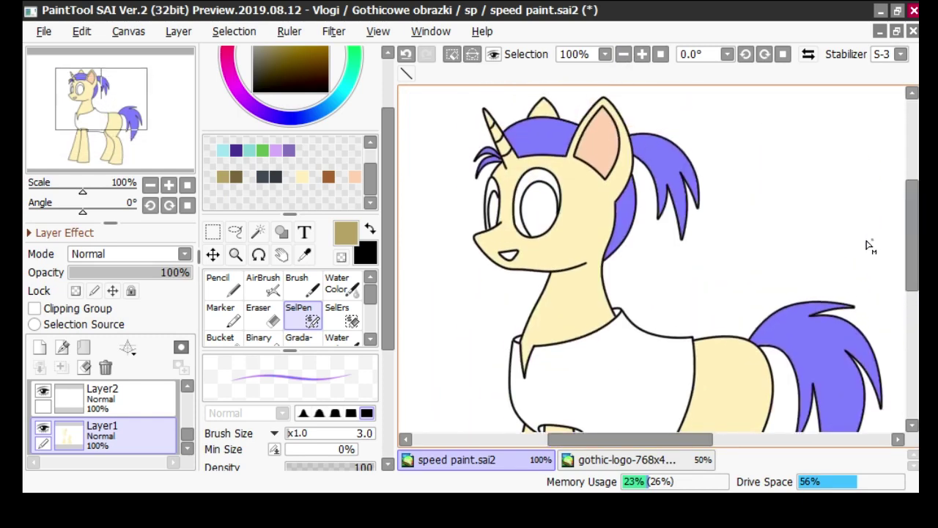
click(219, 337)
click(533, 152)
click(463, 310)
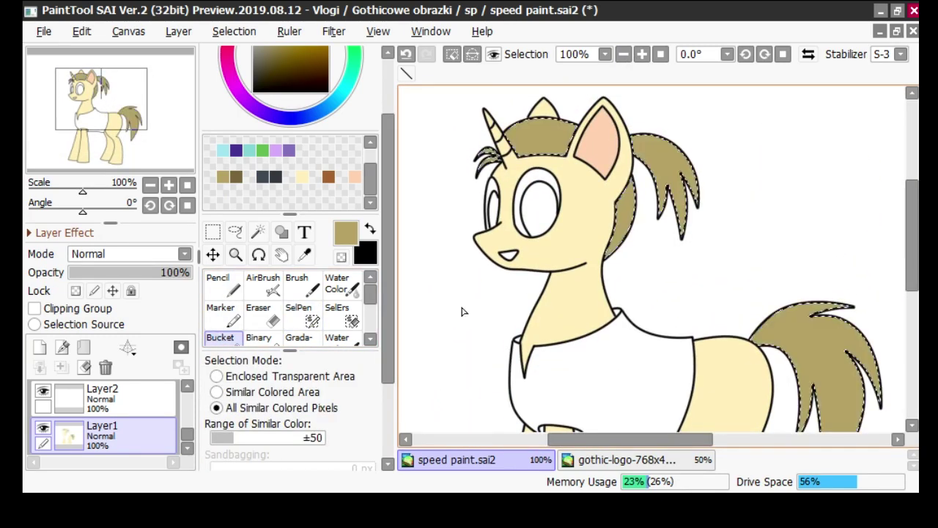
click(406, 54)
click(616, 217)
click(406, 54)
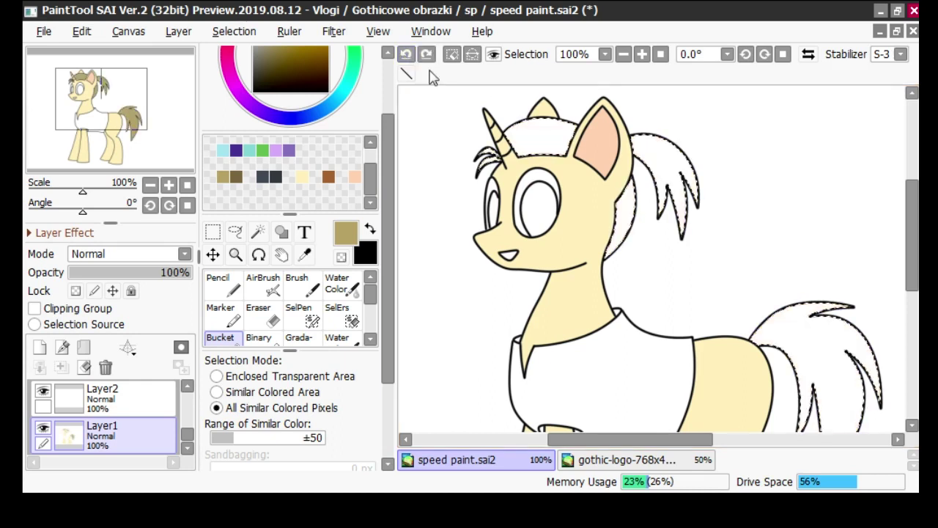
click(525, 146)
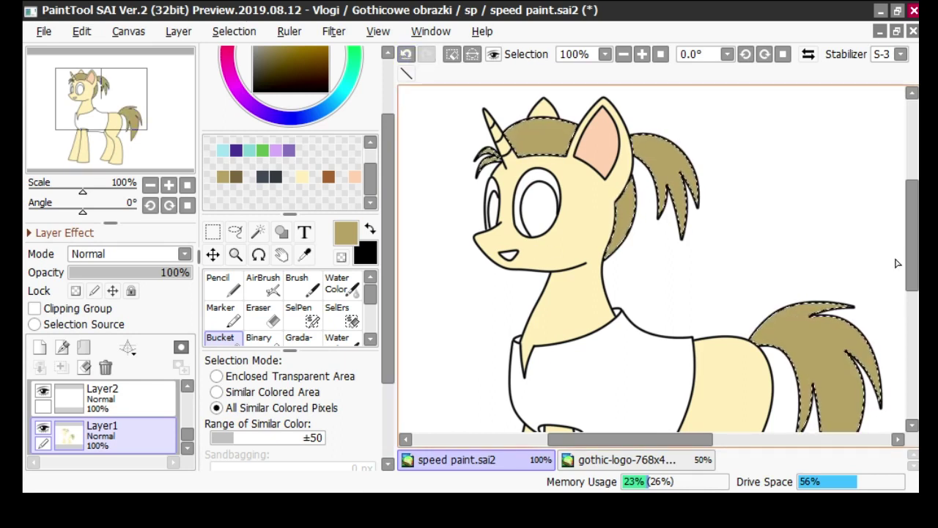
Clear the mane and tail selection and choose the dark slate swatch as the colour for the shirt
scroll(646, 288, down, 5)
key(n)
scroll(396, 300, down, 5)
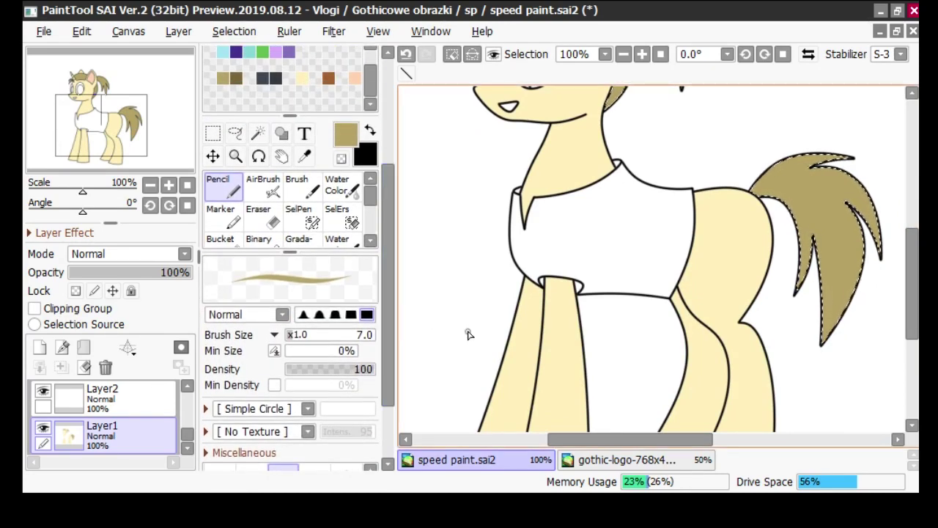
scroll(555, 256, down, 2)
scroll(553, 256, up, 5)
click(214, 133)
scroll(466, 246, down, 3)
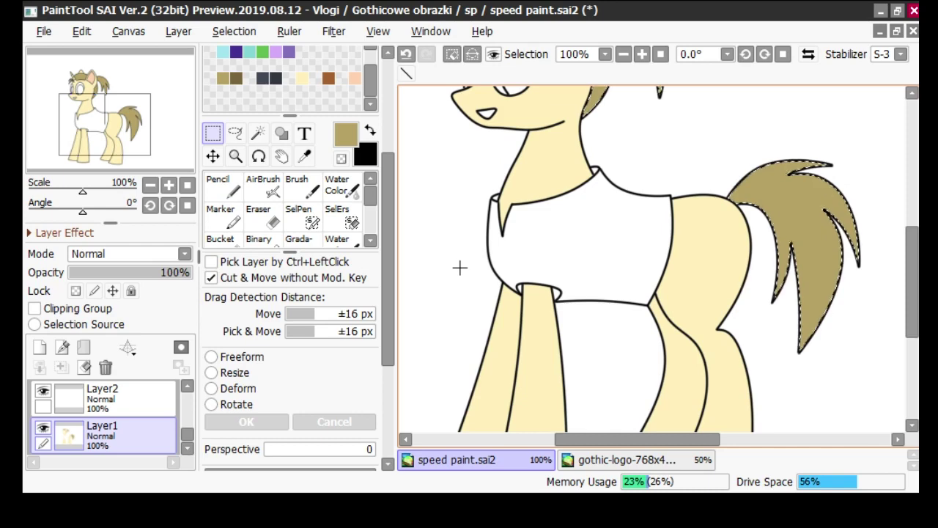
scroll(495, 225, up, 3)
scroll(263, 106, up, 1)
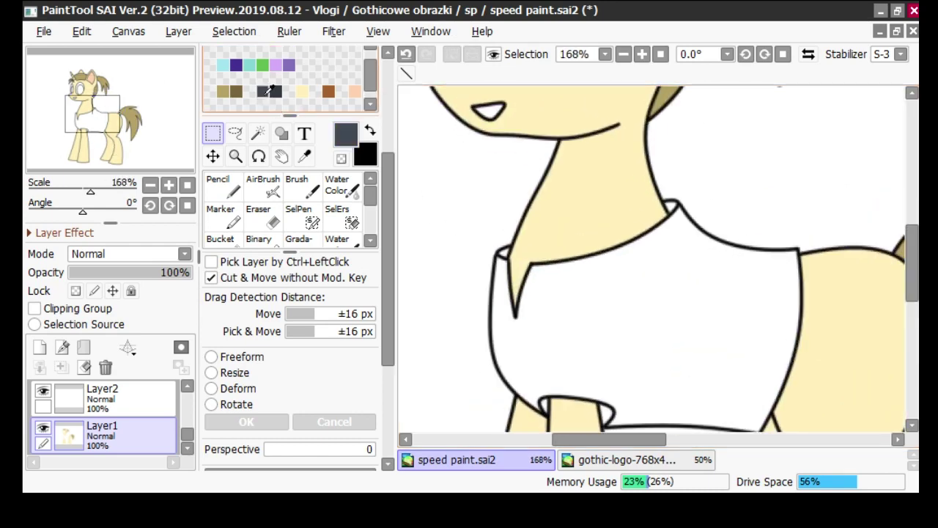
Select the shirt's body with the Magic Wand and fill it with dark slate on Layer1 using the Bucket
scroll(540, 237, down, 3)
scroll(541, 237, up, 1)
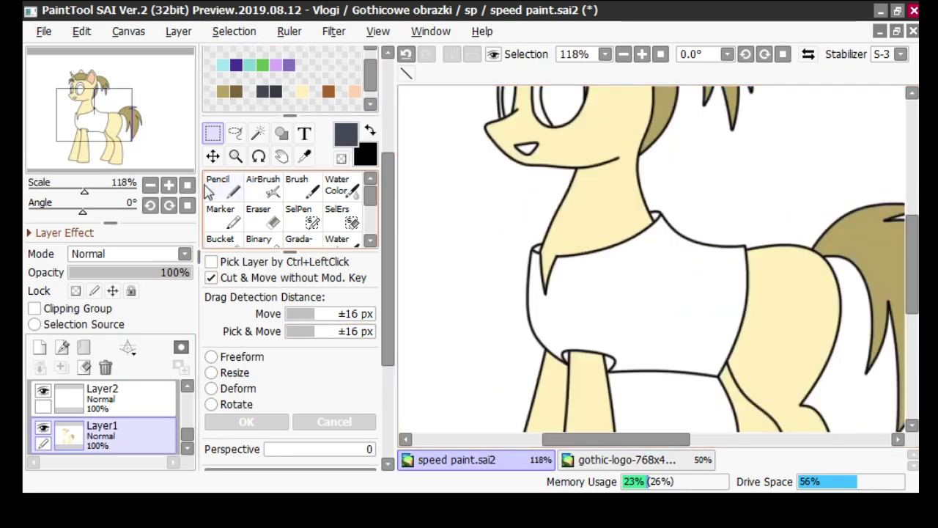
click(218, 185)
click(258, 134)
click(578, 305)
scroll(578, 305, down, 3)
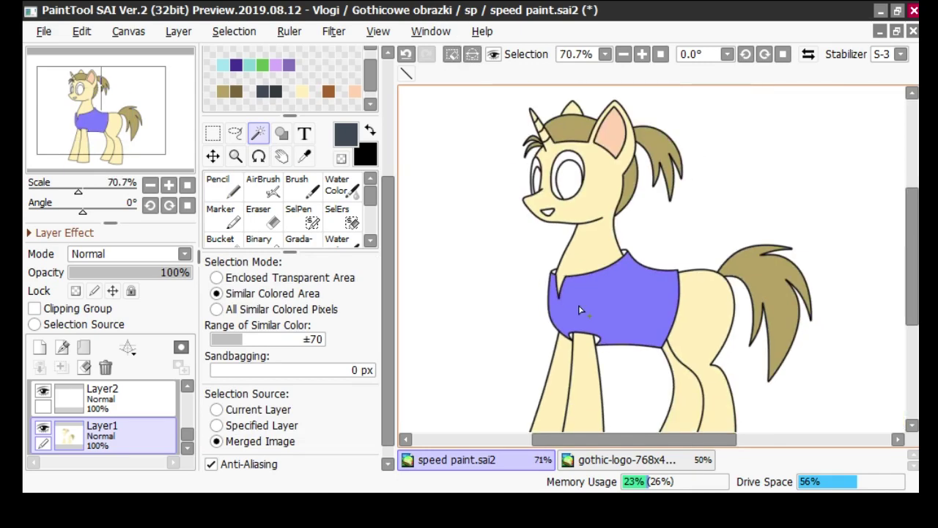
scroll(556, 291, up, 4)
click(220, 241)
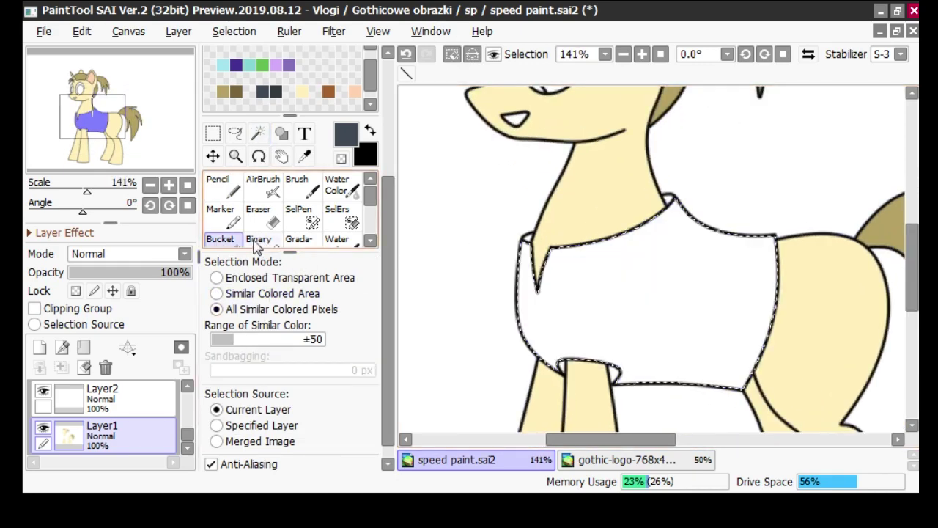
click(563, 319)
scroll(563, 319, up, 1)
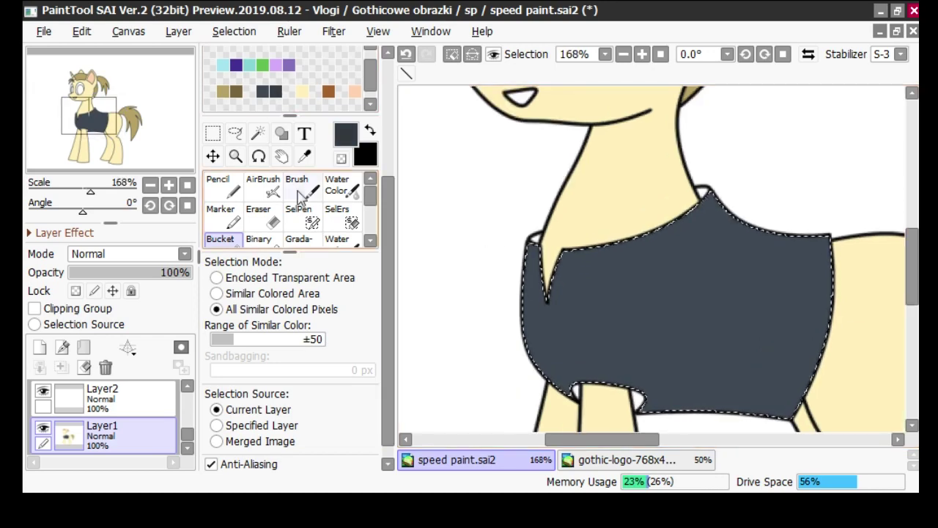
Clear the shirt selection and select the two small inner collar folds beside the neck with the Magic Wand
click(213, 134)
click(461, 288)
scroll(540, 253, up, 3)
scroll(541, 253, up, 3)
scroll(523, 222, down, 6)
scroll(541, 334, up, 5)
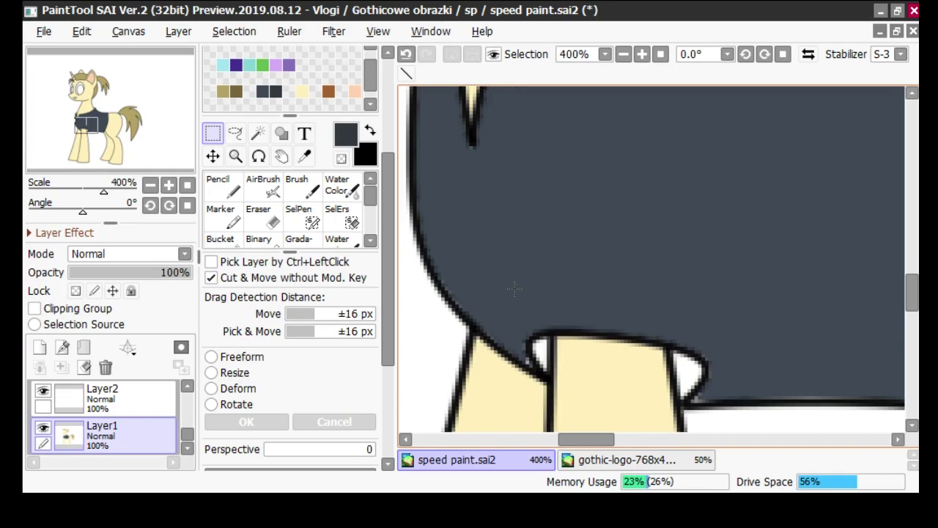
scroll(516, 289, down, 6)
scroll(467, 156, up, 6)
click(258, 135)
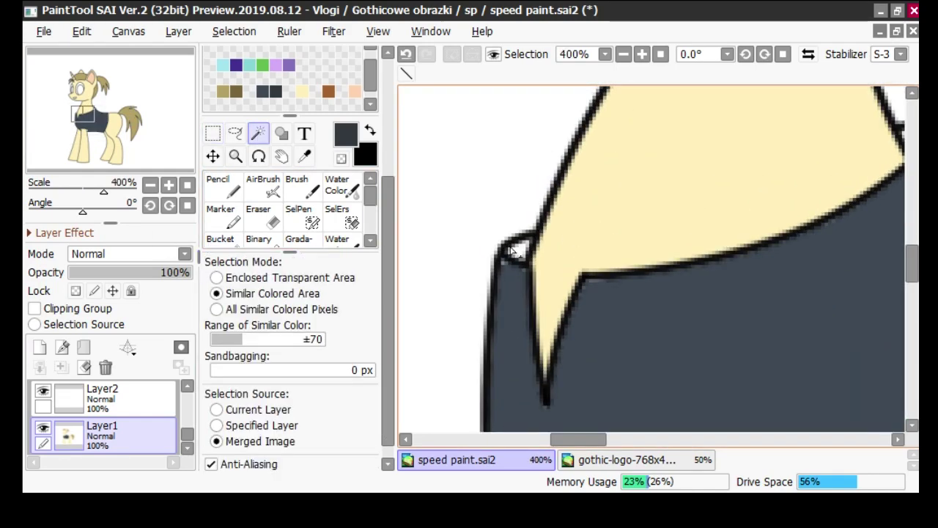
click(514, 252)
scroll(555, 193, down, 1)
scroll(673, 170, up, 1)
scroll(576, 266, down, 6)
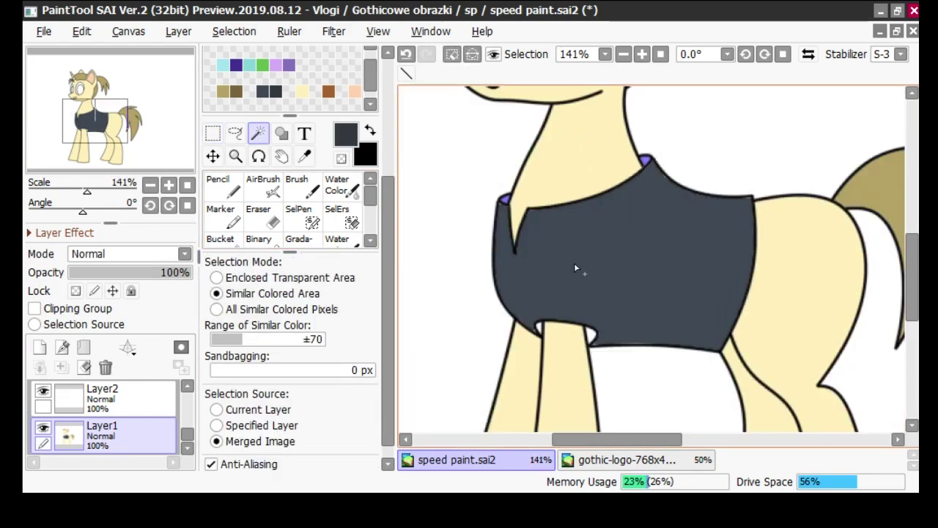
scroll(549, 300, up, 6)
scroll(513, 154, down, 7)
scroll(513, 155, up, 4)
Fill the two selected inner collar folds with the darker slate using the Bucket
click(220, 239)
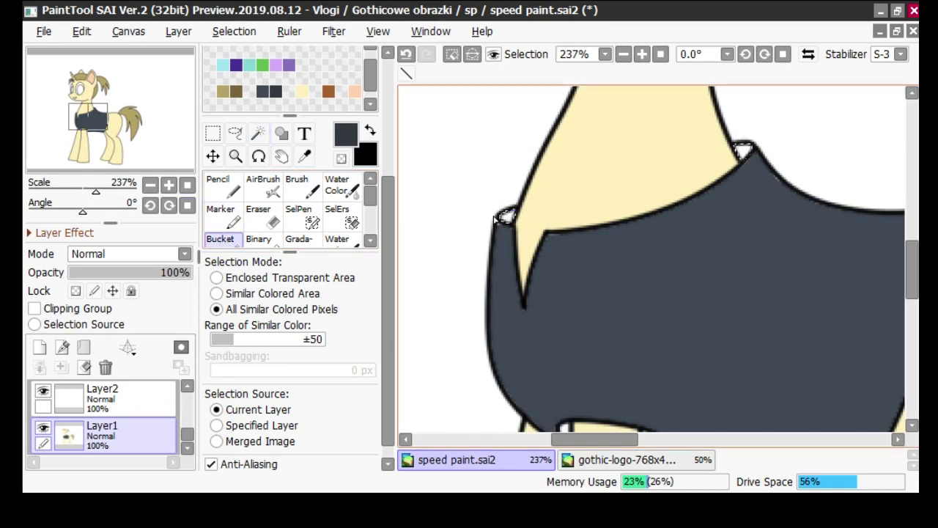
scroll(510, 214, up, 3)
scroll(513, 179, down, 8)
scroll(513, 176, up, 3)
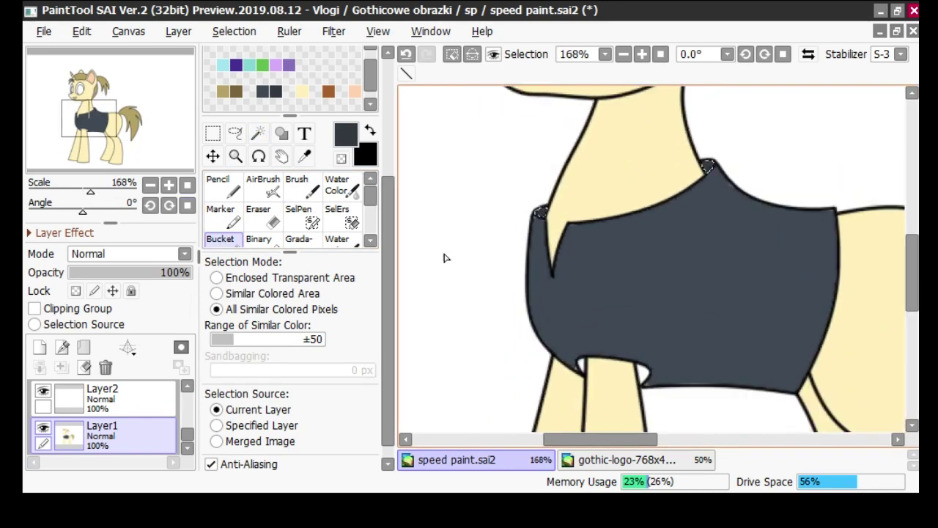
Sample the pale yellow coat colour from the front leg and shift it to a darker, muted beige
alt+click(614, 398)
scroll(370, 103, up, 1)
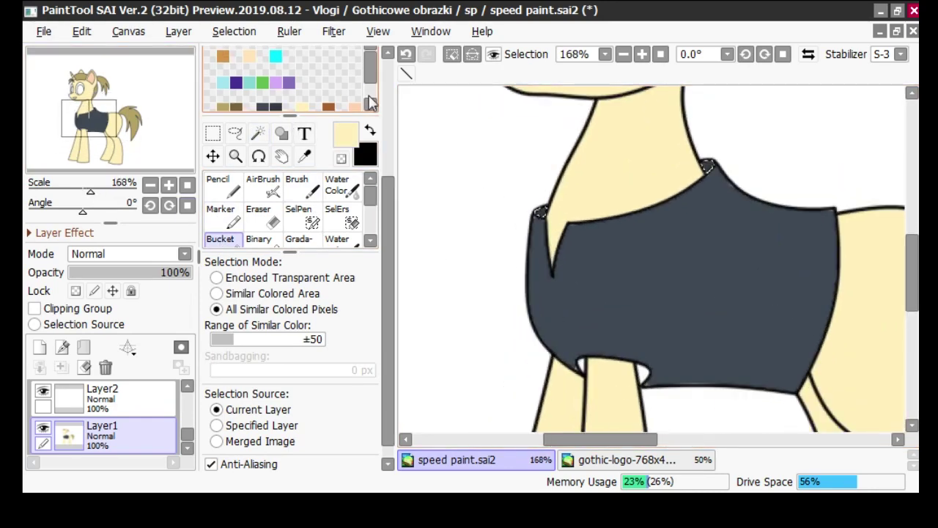
scroll(382, 169, up, 3)
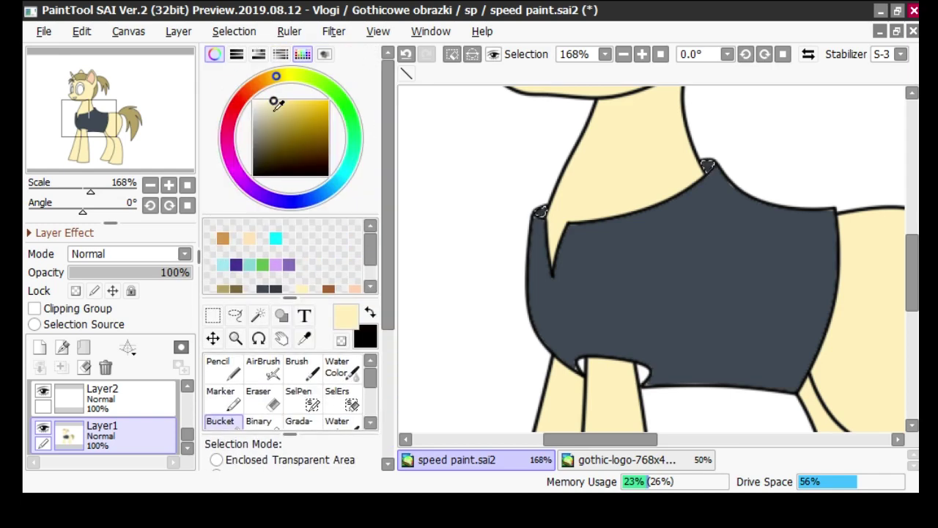
scroll(493, 229, down, 4)
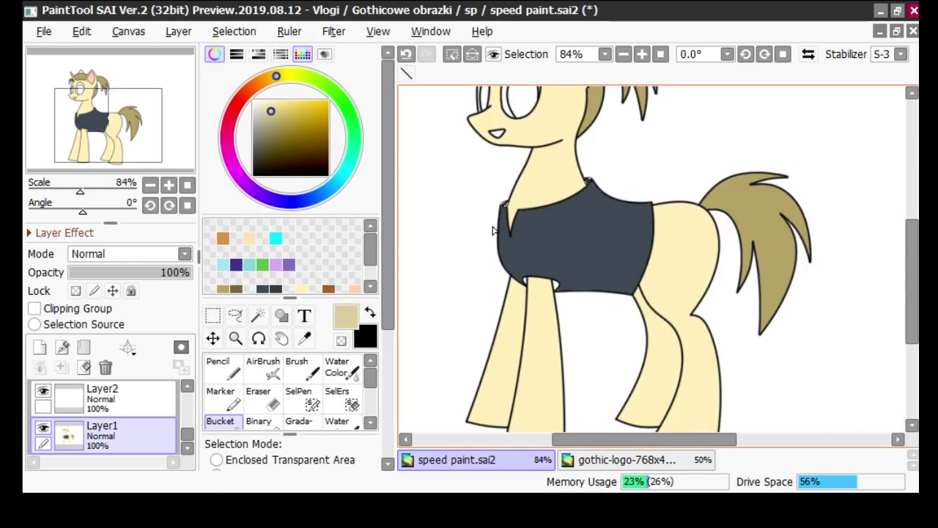
scroll(506, 239, up, 6)
Clear the collar selection and select the two white sleeve openings beside the front leg with the Magic Wand
click(214, 316)
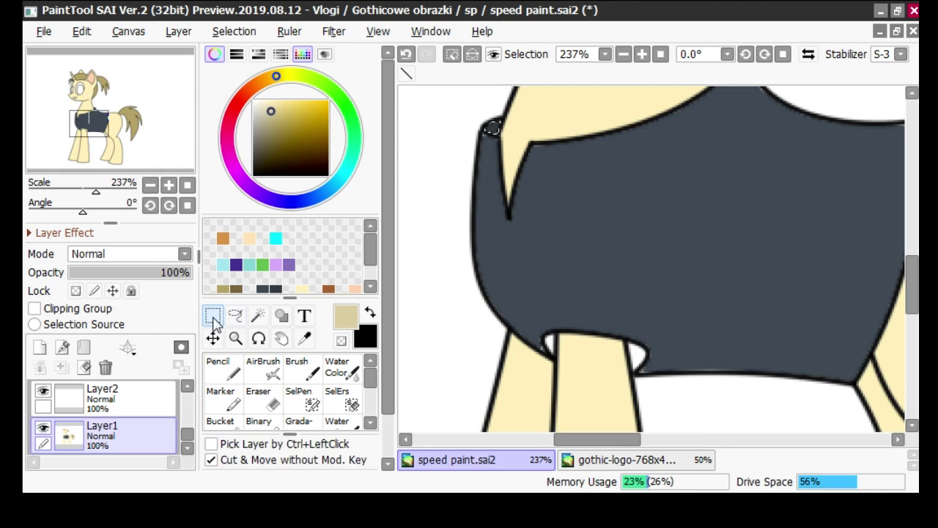
click(457, 308)
click(258, 316)
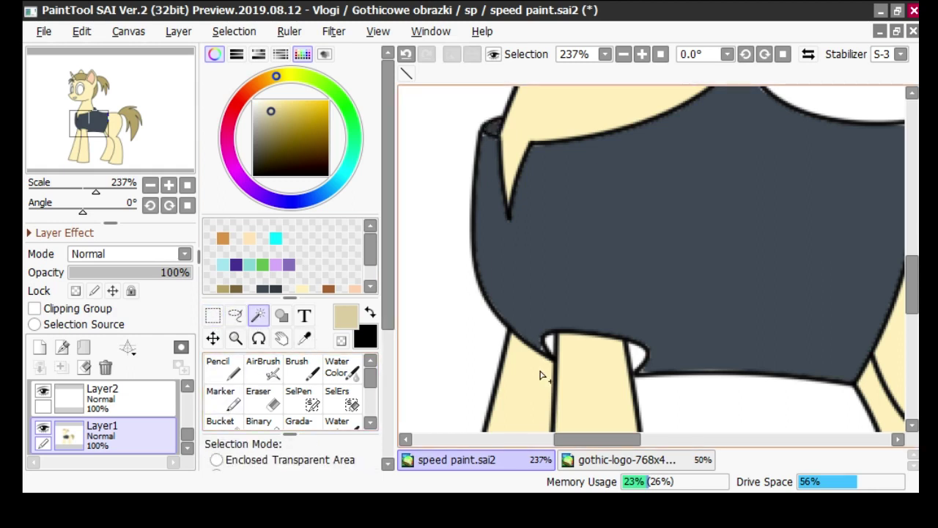
scroll(519, 316, up, 2)
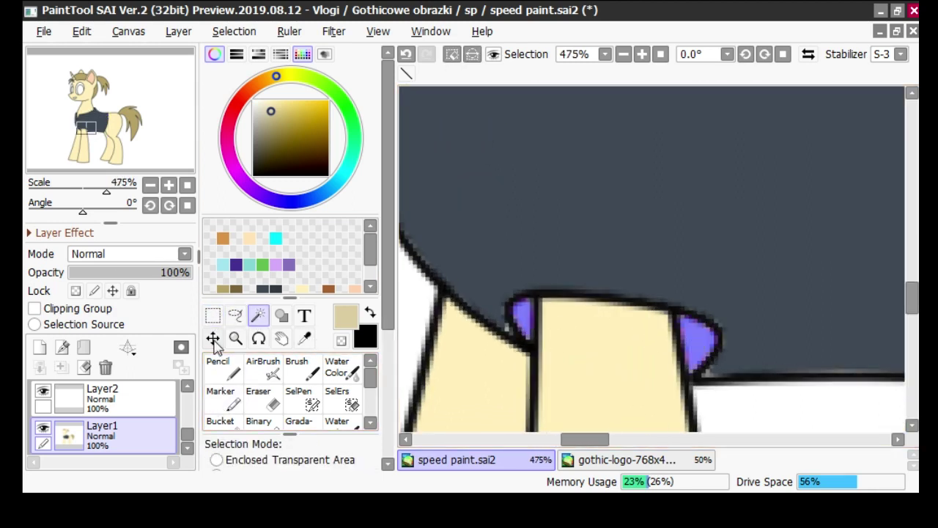
Fill the two selected sleeve openings with the muted beige using the Bucket and clear the selection
click(221, 423)
scroll(595, 337, down, 5)
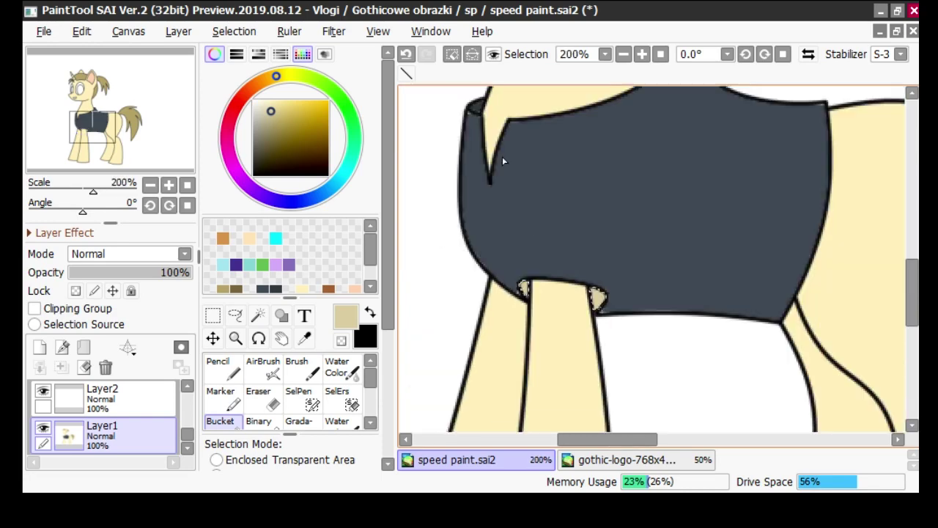
scroll(533, 252, up, 4)
click(215, 319)
click(547, 265)
scroll(547, 264, down, 4)
scroll(506, 143, down, 1)
scroll(496, 143, up, 1)
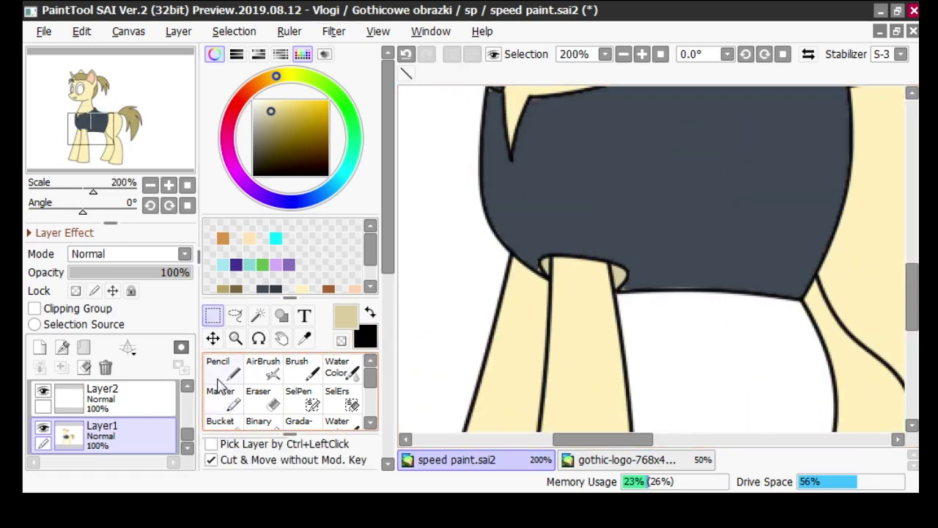
Undo the beige fill and the deselection so the two sleeve openings are unfilled and selected again
click(217, 375)
scroll(527, 335, down, 3)
scroll(570, 323, up, 4)
scroll(469, 266, up, 1)
click(407, 56)
click(420, 57)
click(404, 58)
click(404, 59)
click(403, 59)
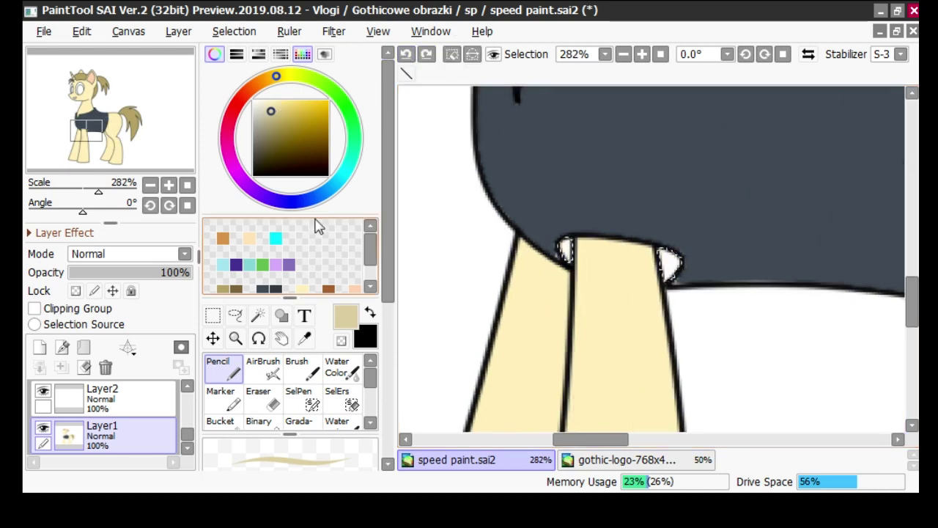
Mix a deeper tan, fill both selected sleeve openings with it using the Bucket, and clear the selection
click(279, 111)
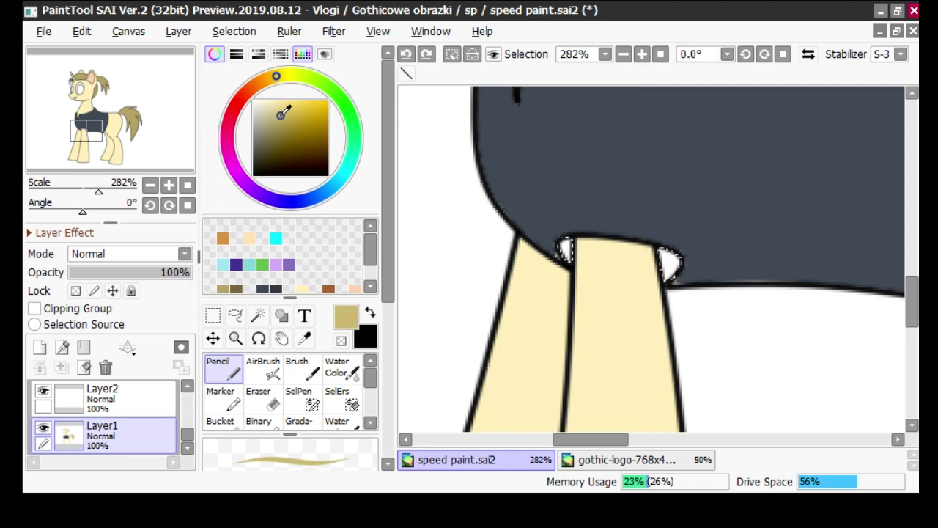
click(220, 423)
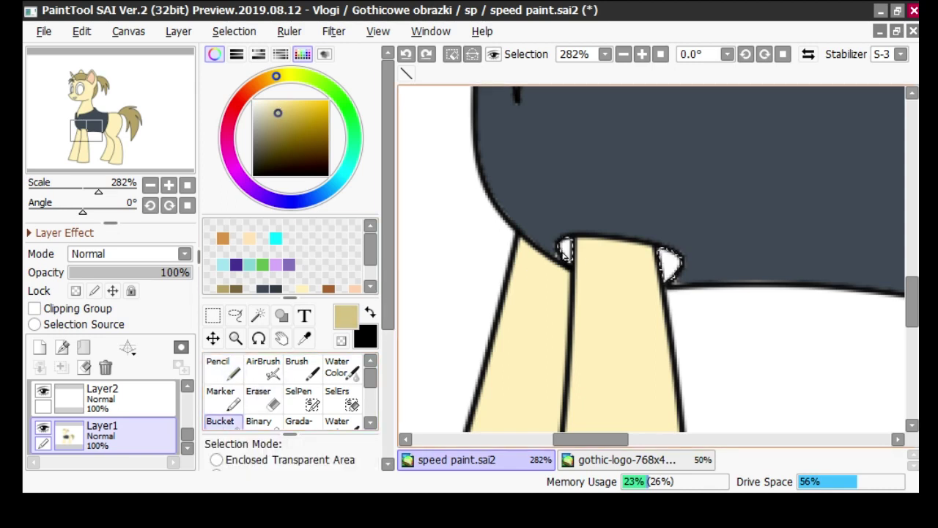
click(566, 251)
click(668, 262)
scroll(508, 227, down, 2)
click(222, 369)
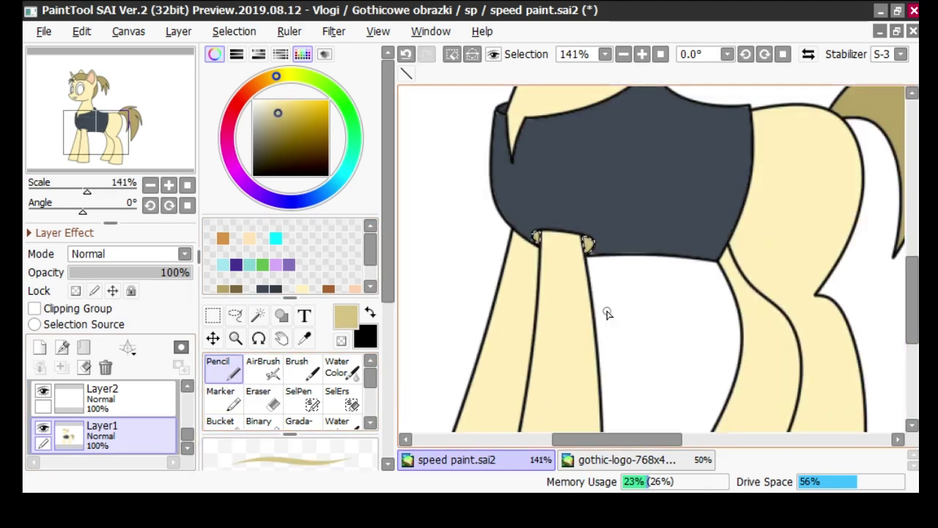
scroll(600, 302, up, 2)
key(ctrl+d)
Try a short tan Pencil stroke on the front leg below the sleeve and undo it
scroll(561, 248, up, 2)
drag(490, 277, 483, 344)
scroll(477, 367, down, 3)
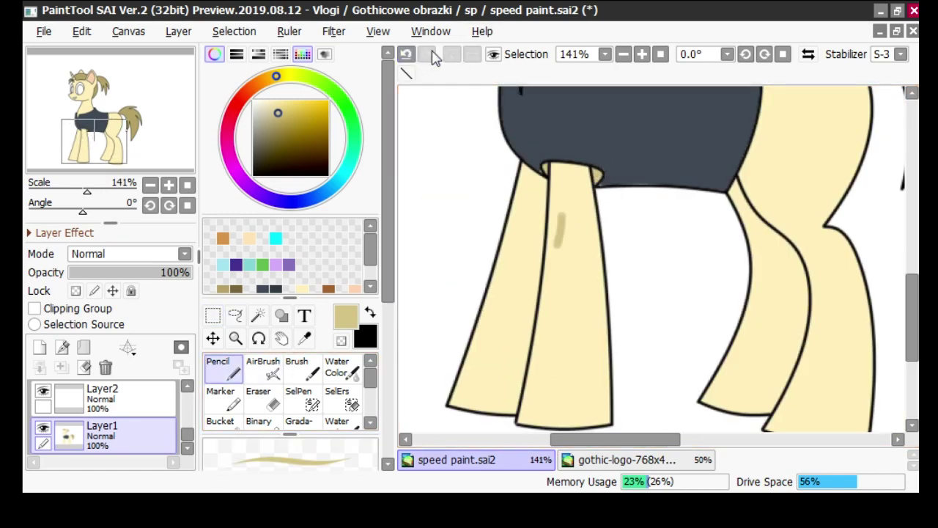
click(407, 55)
Choose the brown swatch as the drawing colour
scroll(586, 220, down, 3)
scroll(644, 163, up, 4)
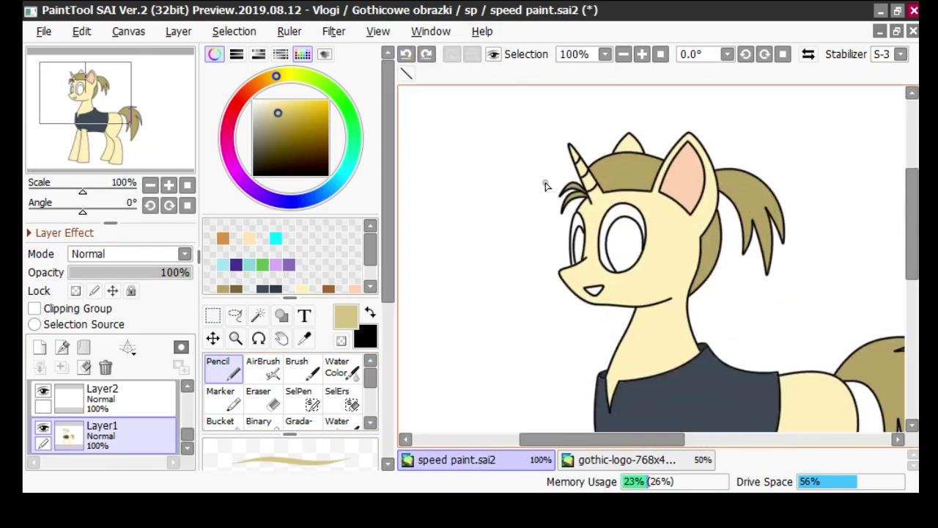
scroll(481, 136, down, 5)
scroll(404, 272, up, 5)
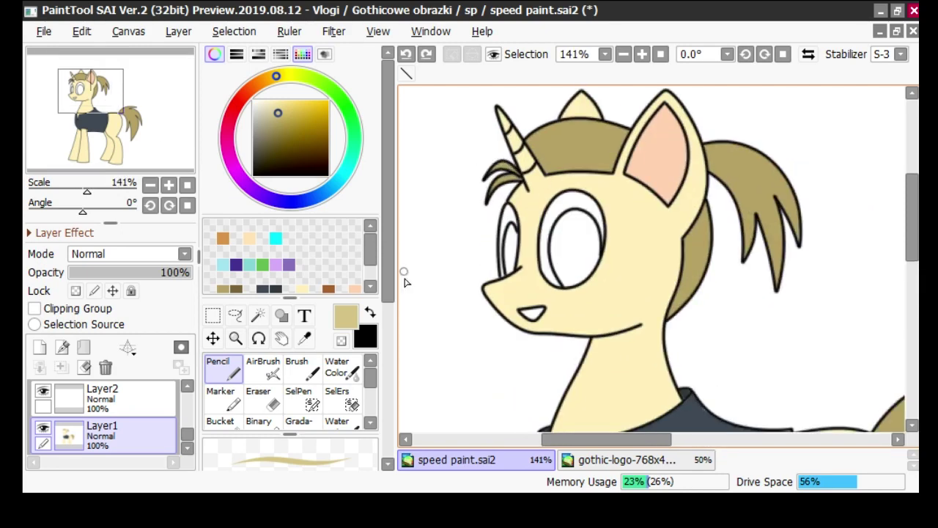
click(330, 286)
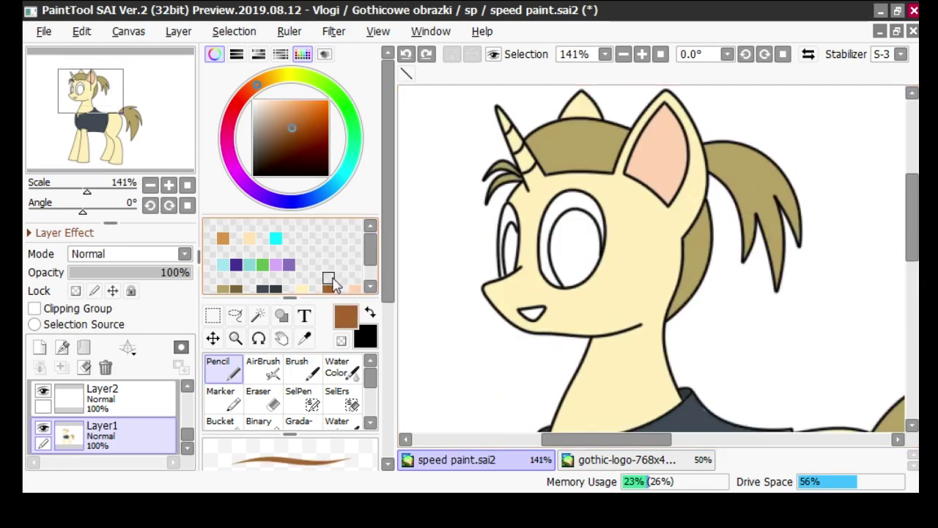
click(311, 288)
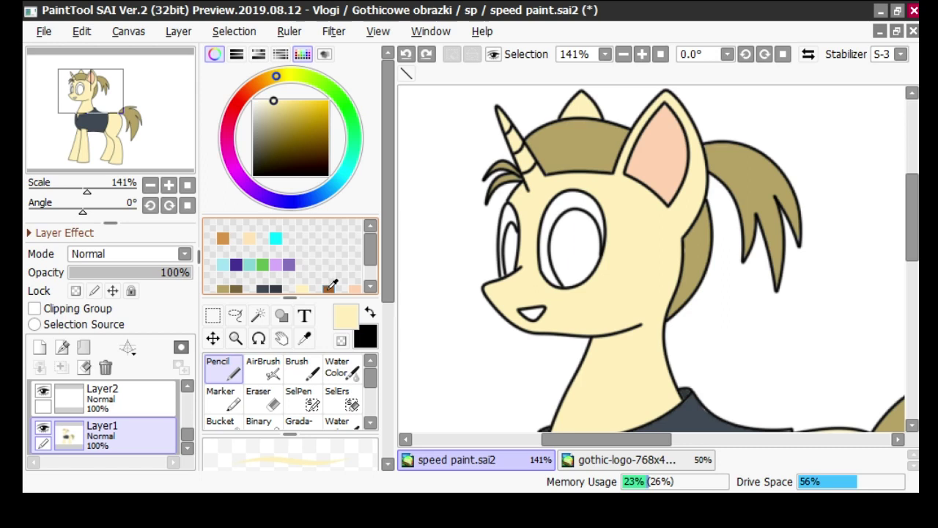
click(330, 286)
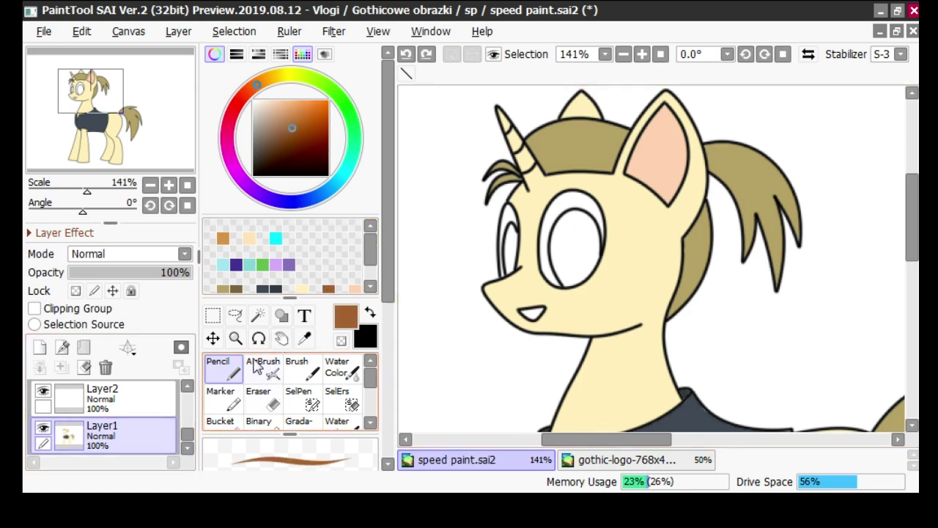
Select both irises with the Magic Wand, fill them with brown using the Bucket, and clear the selection
click(258, 315)
click(511, 249)
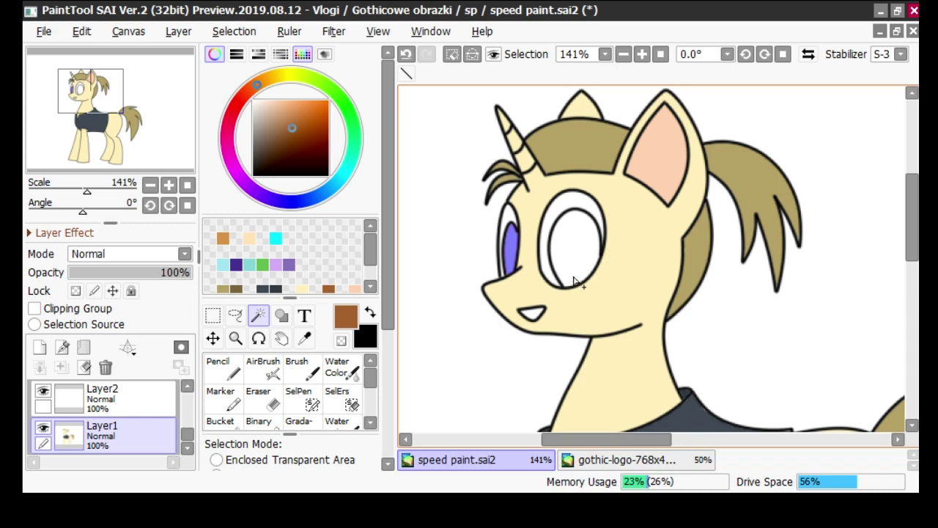
click(576, 282)
click(220, 420)
scroll(515, 253, up, 2)
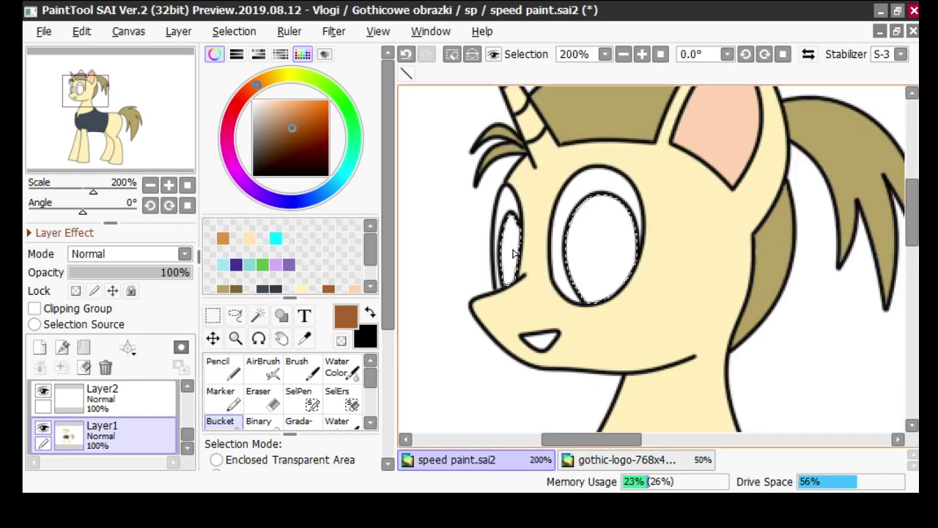
click(511, 253)
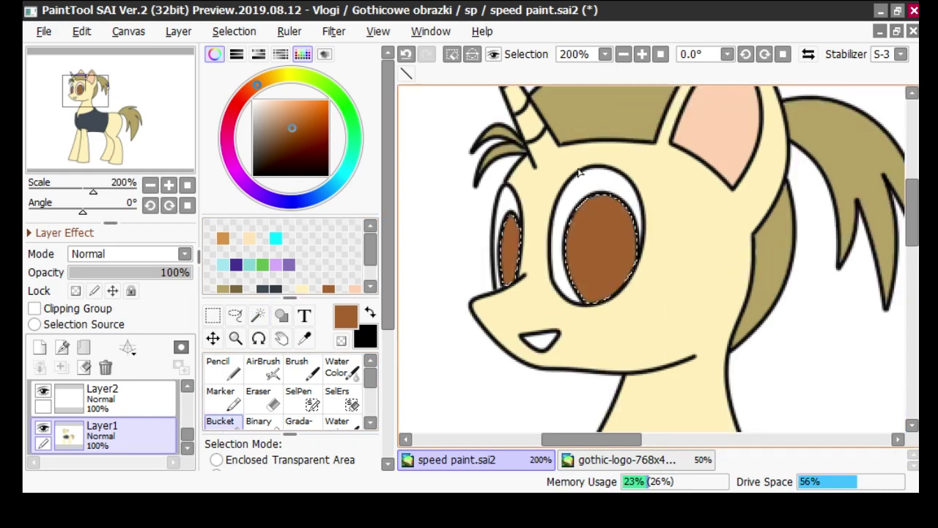
key(m)
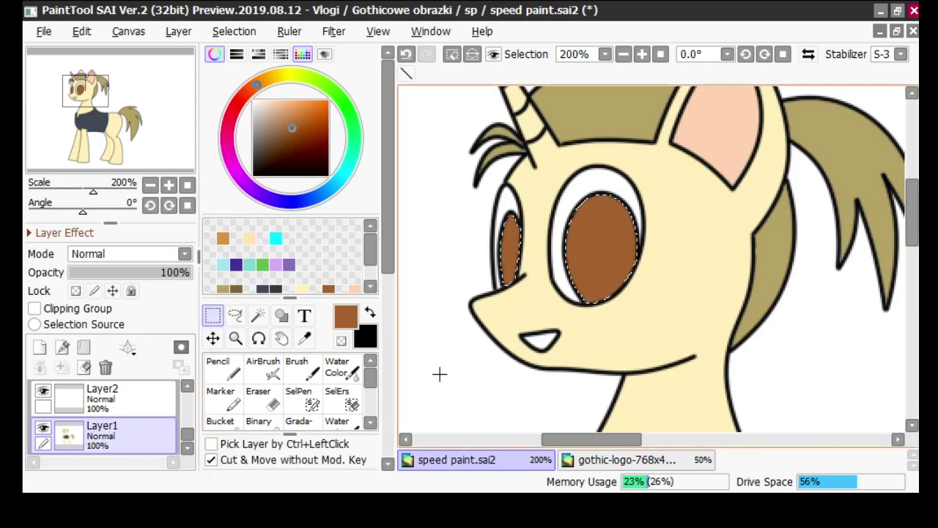
scroll(564, 225, down, 3)
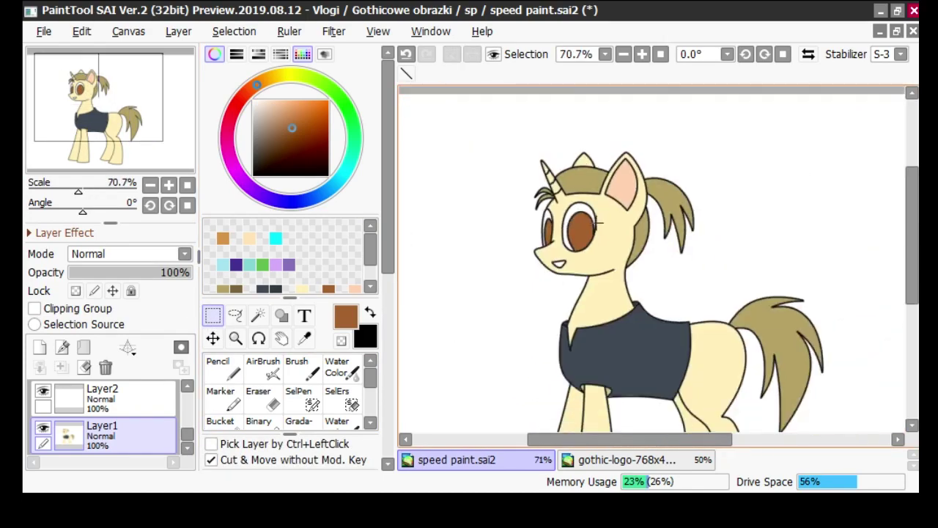
scroll(539, 170, down, 2)
scroll(532, 190, up, 6)
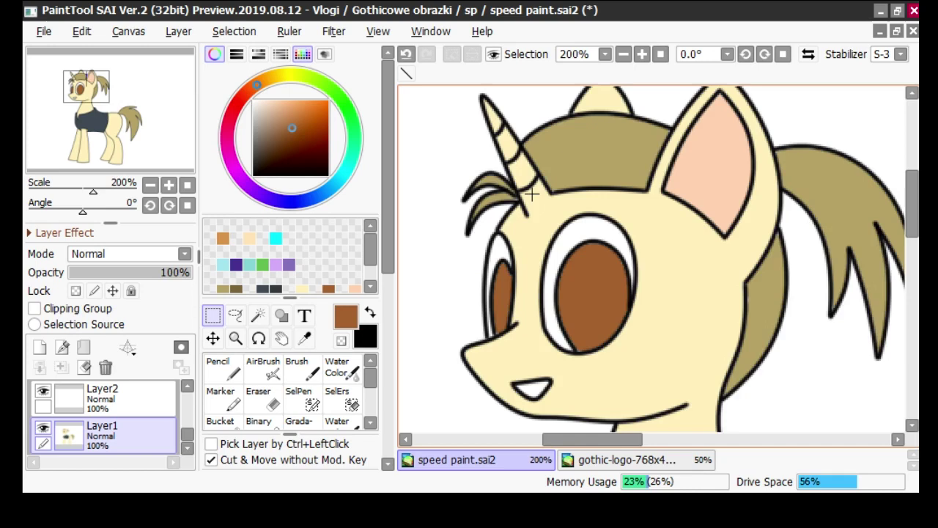
scroll(526, 263, up, 3)
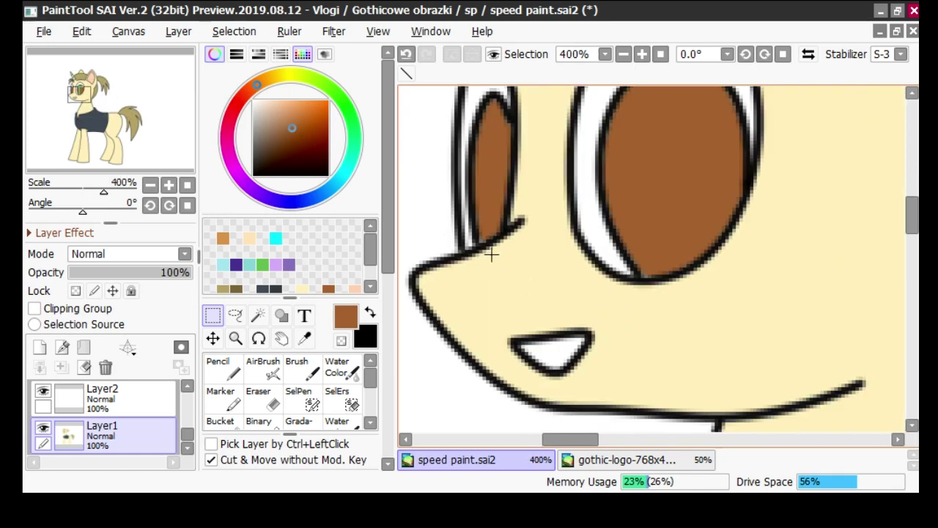
scroll(483, 250, down, 3)
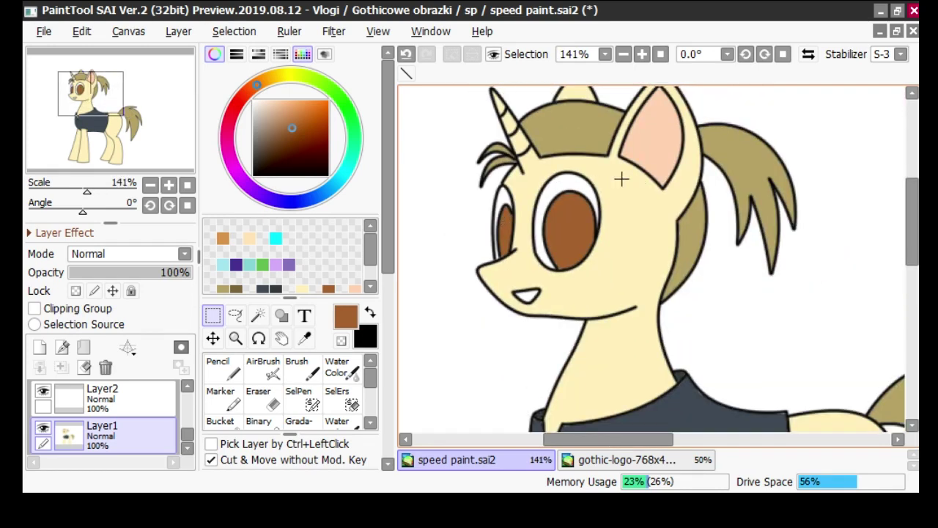
scroll(547, 219, up, 3)
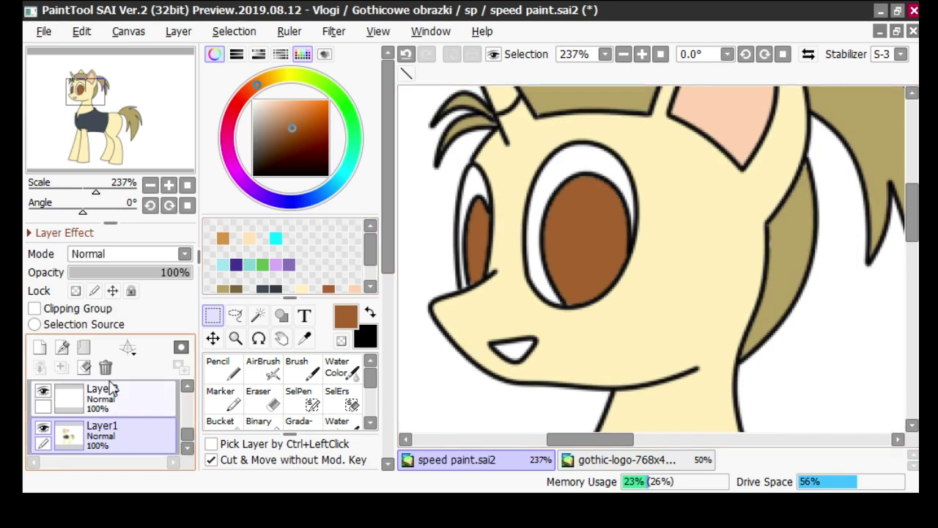
click(106, 370)
click(411, 56)
click(412, 58)
scroll(525, 198, down, 8)
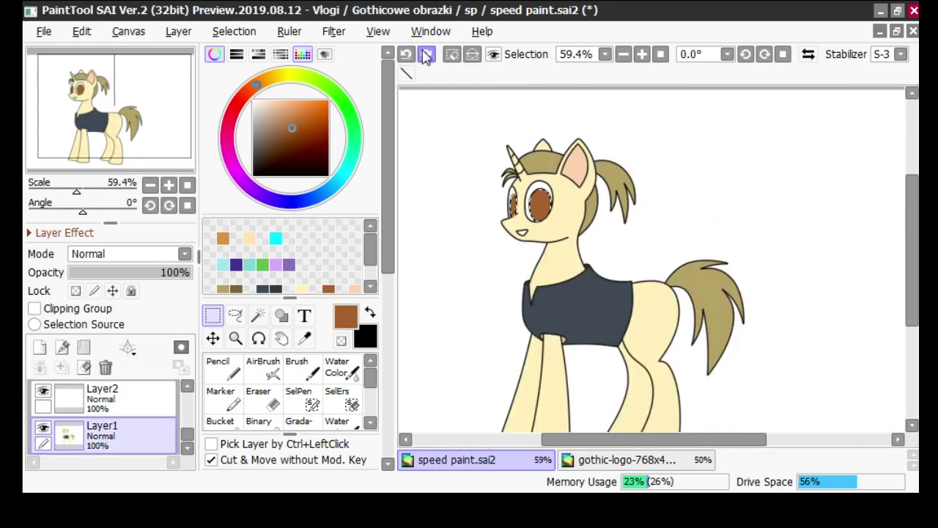
click(426, 57)
click(426, 56)
click(412, 57)
click(432, 56)
click(426, 54)
click(406, 55)
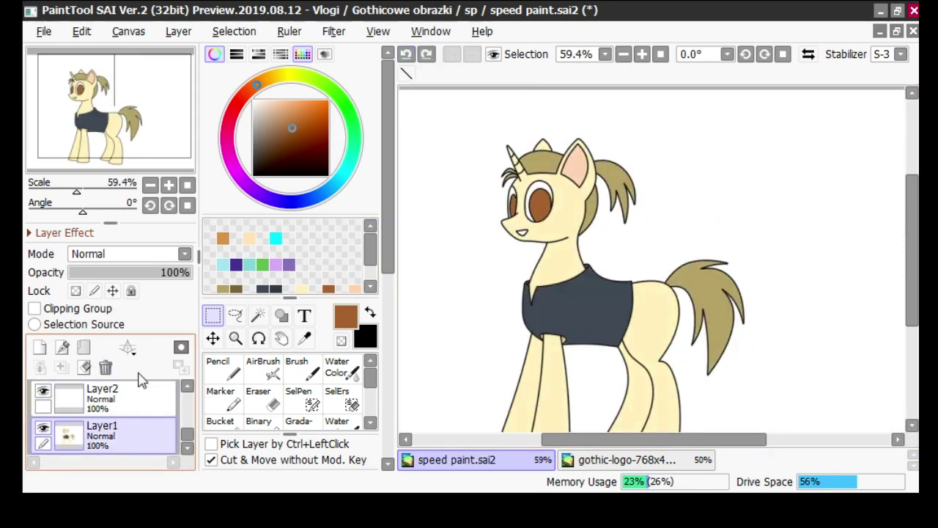
Make Layer2 the active layer, pick white from the drawing as the drawing colour, and choose the Brush
click(128, 396)
scroll(461, 210, up, 5)
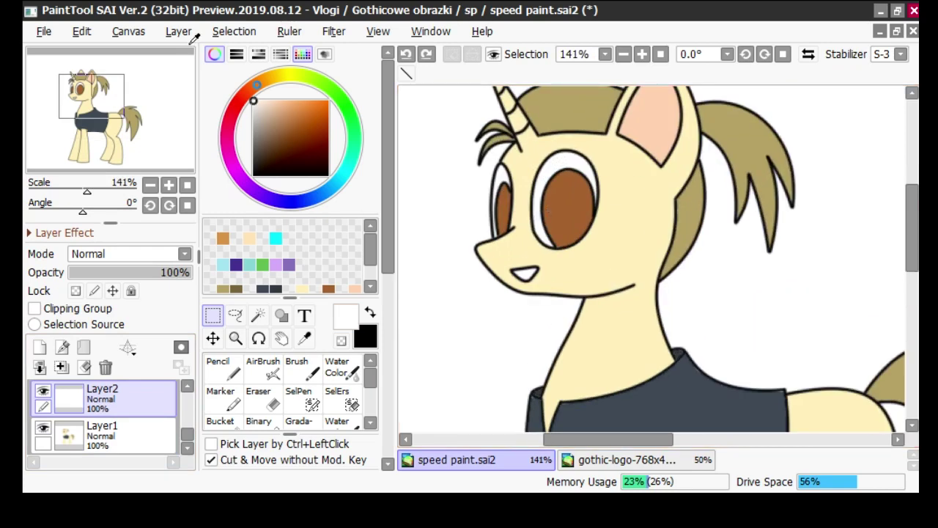
scroll(583, 222, down, 3)
scroll(584, 219, up, 6)
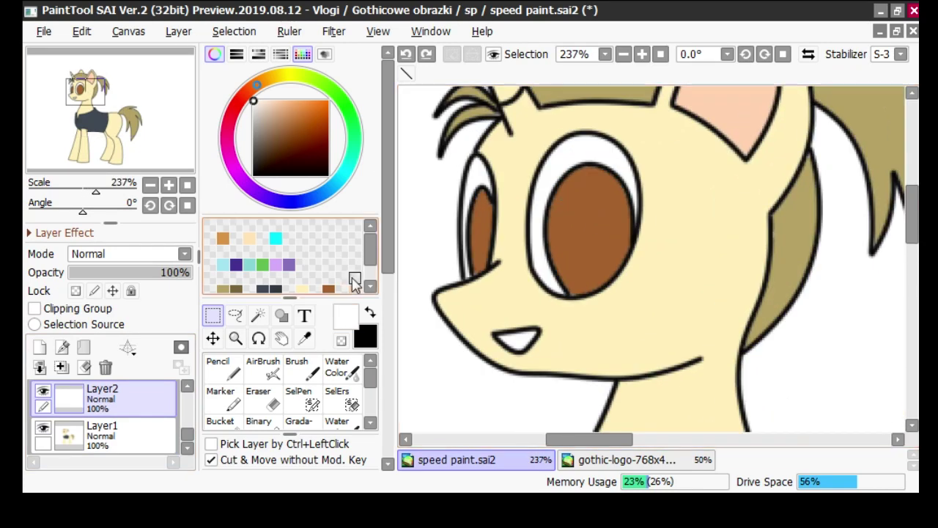
click(224, 370)
scroll(390, 293, down, 2)
click(310, 325)
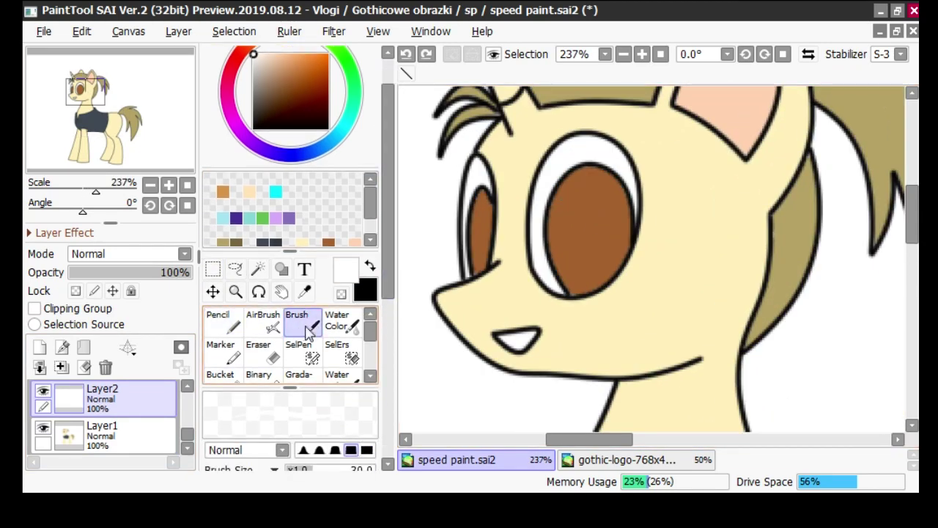
Try white highlight strokes on the near iris with the Brush and the size 7 Pencil, and undo them
drag(568, 195, 579, 199)
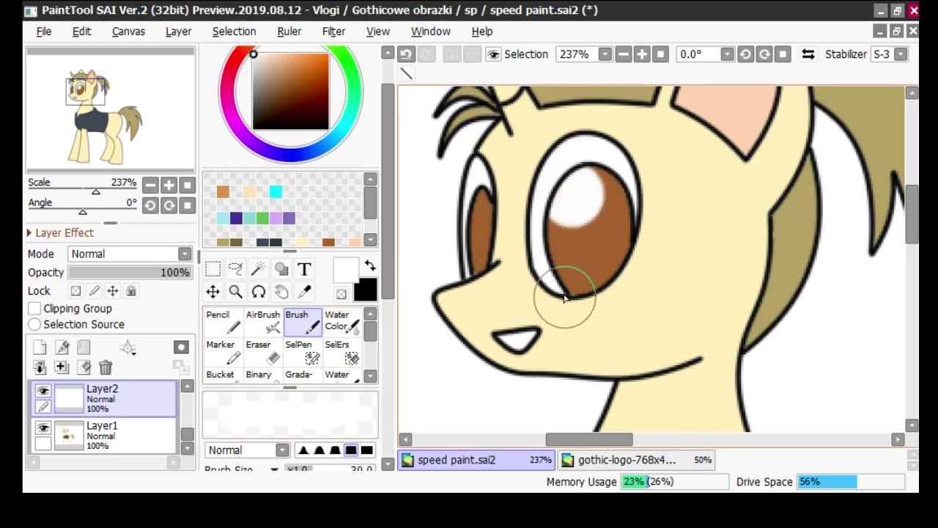
click(407, 54)
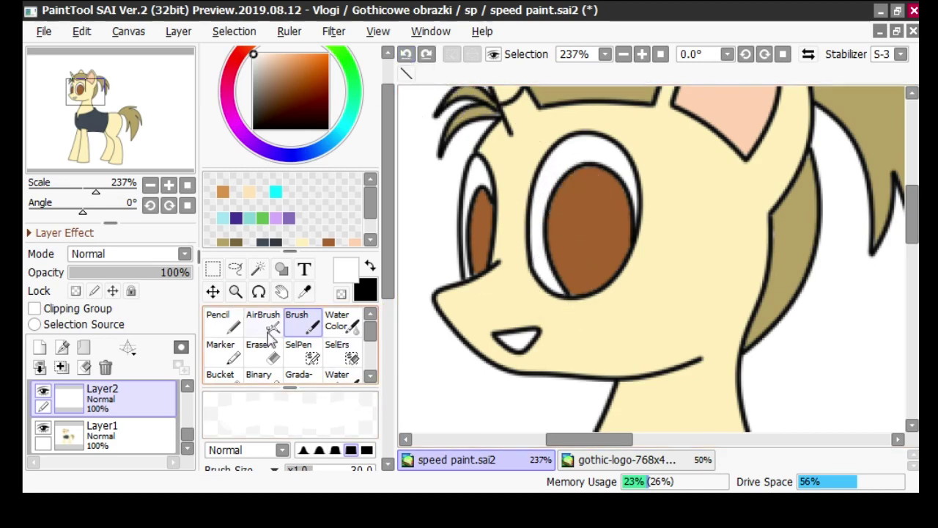
scroll(374, 301, down, 3)
scroll(374, 279, down, 2)
scroll(370, 275, up, 3)
click(226, 273)
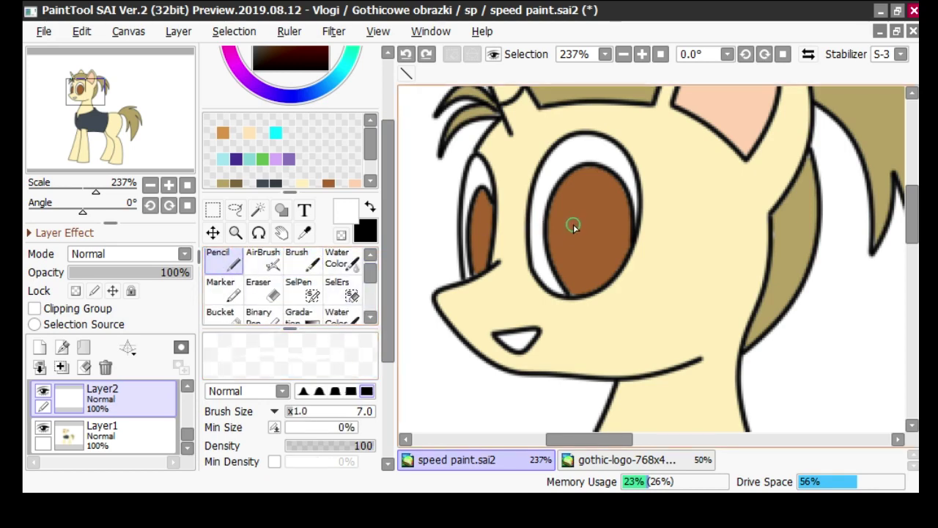
drag(567, 223, 566, 216)
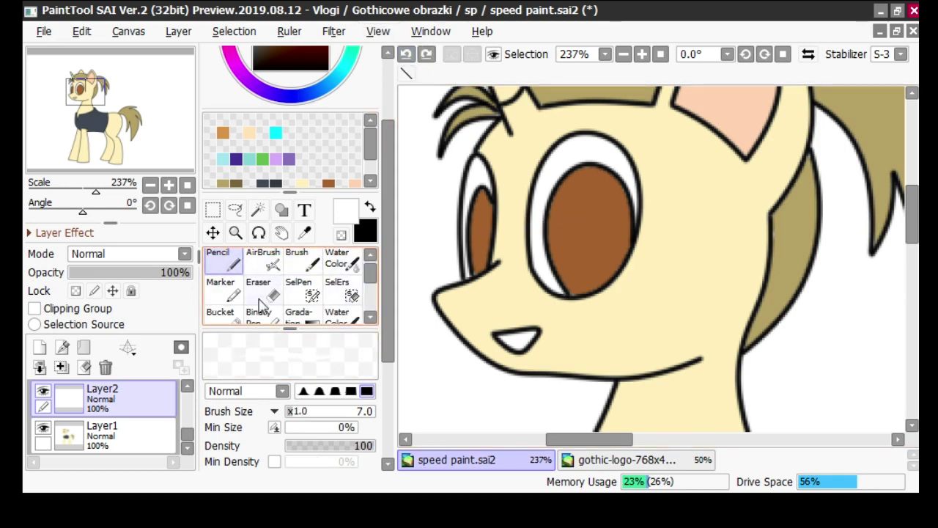
Paint a large white highlight on the near iris's upper part with the size 20 Brush, and a small dot below it at size 10
click(314, 258)
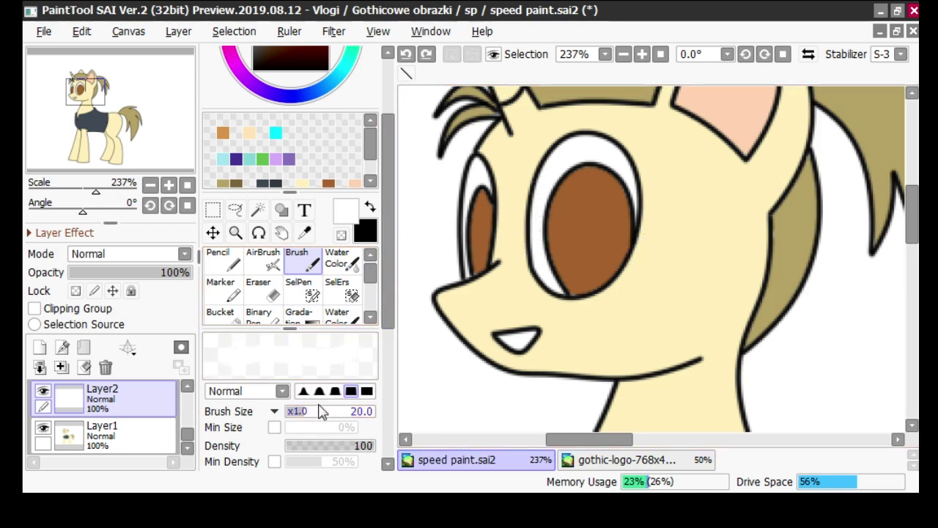
drag(569, 184, 581, 180)
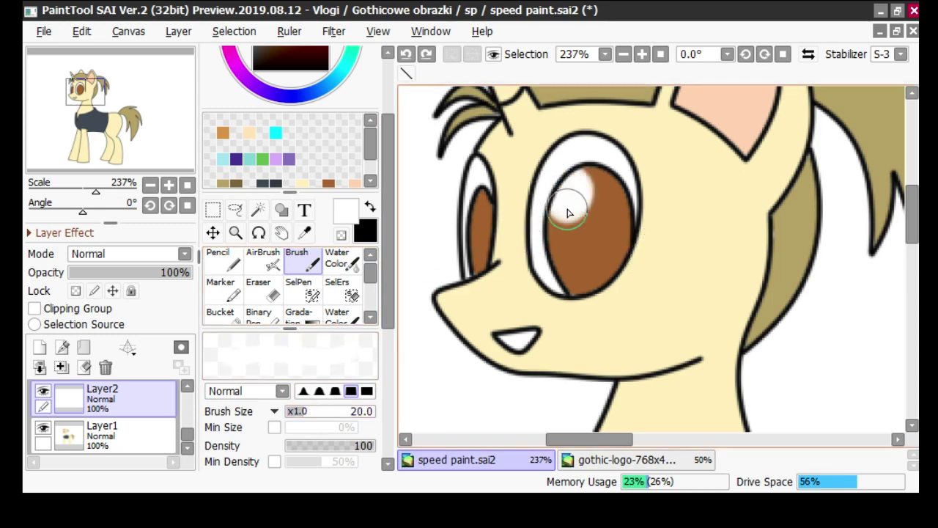
click(406, 54)
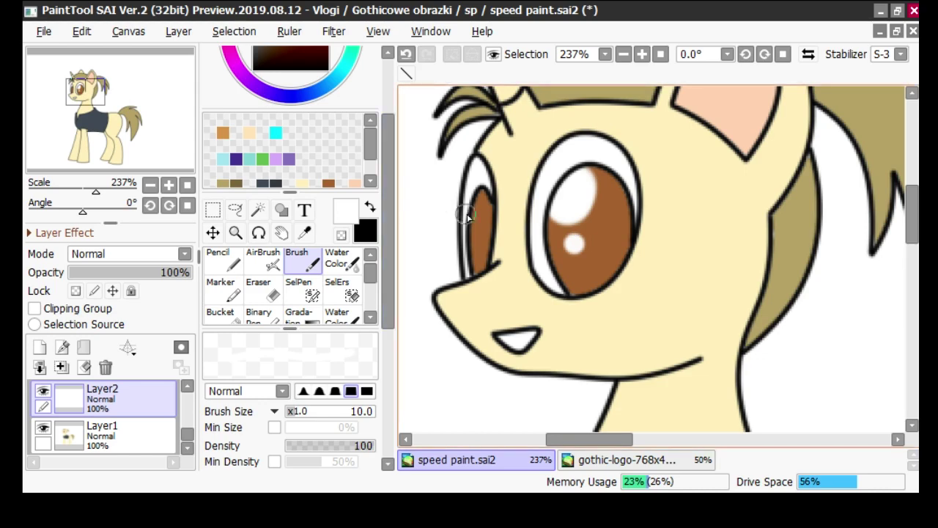
Try white highlight strokes on the far iris with the size 10 Brush and undo them
click(407, 55)
click(409, 55)
click(407, 55)
click(406, 56)
scroll(531, 145, up, 3)
mouse_move(603, 276)
mouse_down()
mouse_move(563, 365)
mouse_move(577, 319)
mouse_up()
click(408, 55)
click(407, 55)
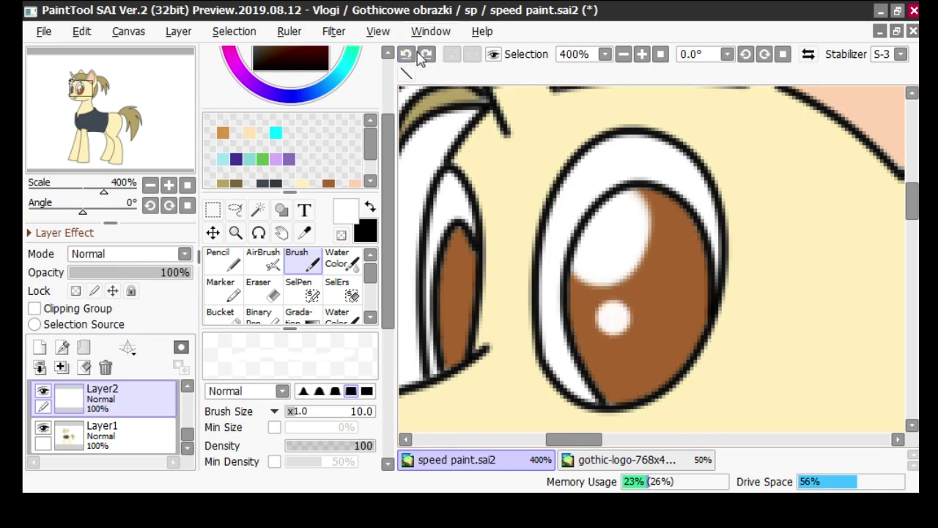
drag(448, 255, 456, 267)
click(407, 56)
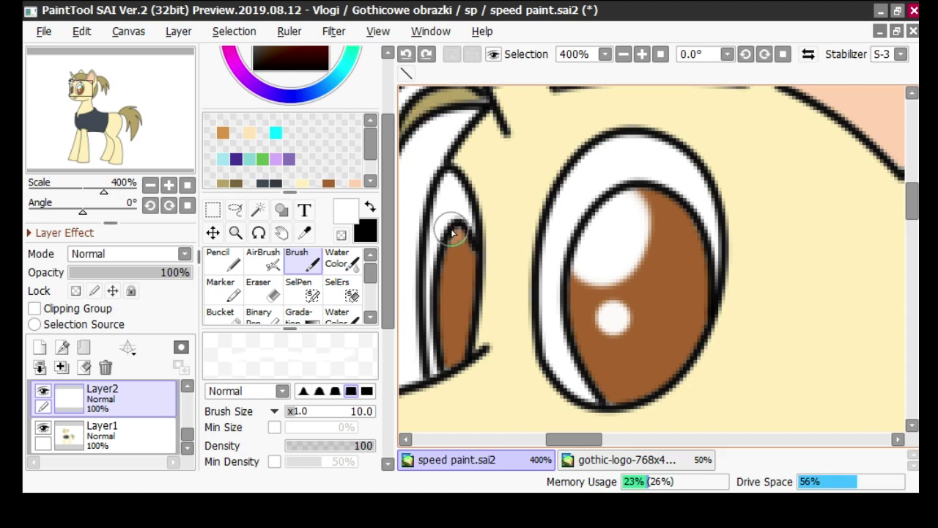
drag(454, 234, 448, 256)
click(407, 55)
Set the Brush size to 5 and paint a white highlight with a small dot below it on the far iris
click(294, 416)
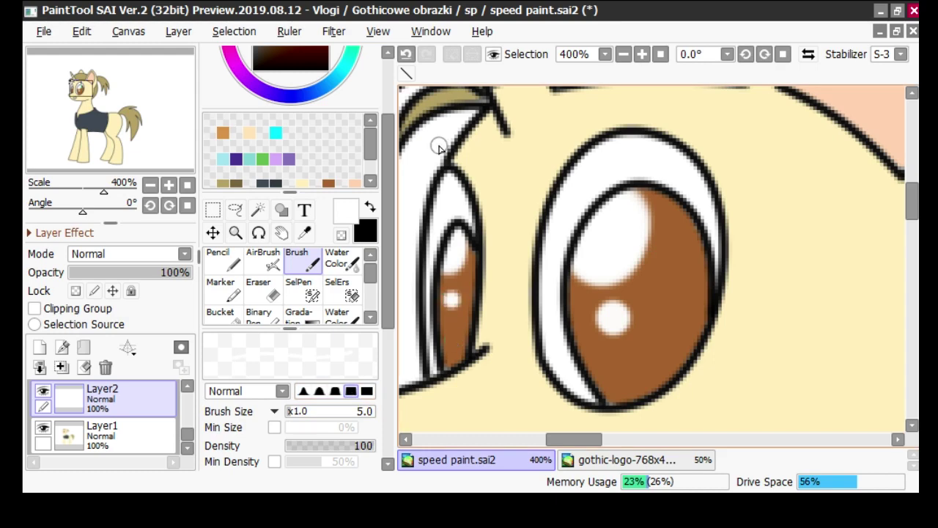
scroll(473, 183, down, 9)
scroll(507, 183, up, 5)
scroll(572, 180, down, 5)
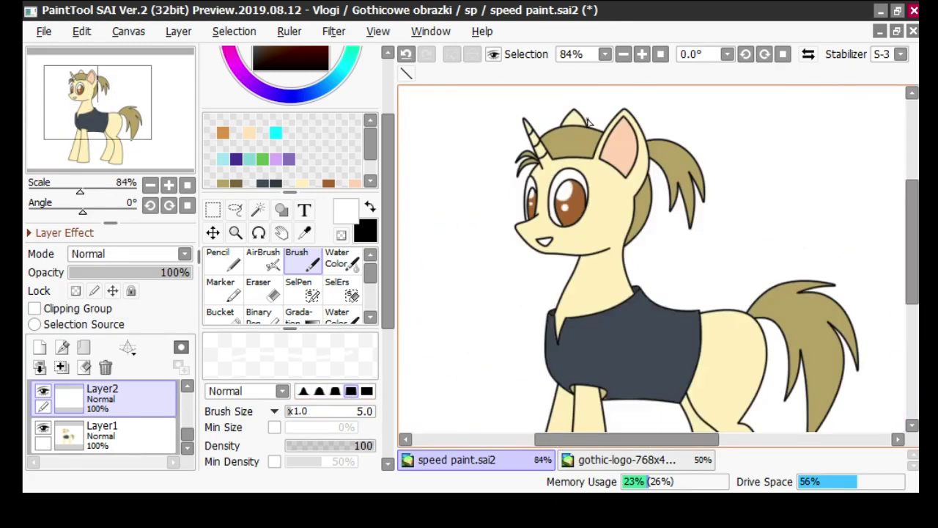
Examine the white highlights in both eyes up close and against the whole pony
scroll(589, 123, down, 3)
scroll(588, 123, up, 3)
scroll(589, 123, down, 3)
scroll(604, 171, up, 6)
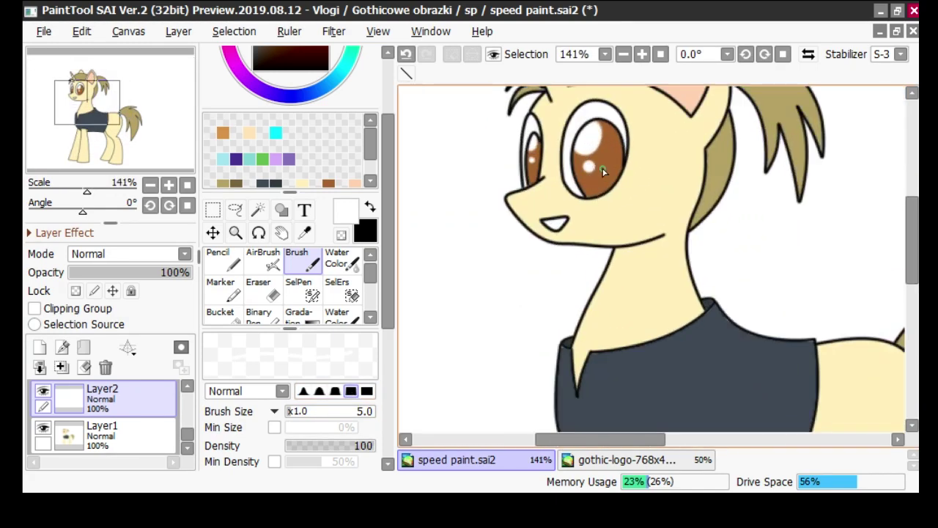
scroll(603, 171, down, 3)
scroll(624, 190, up, 8)
scroll(616, 271, down, 3)
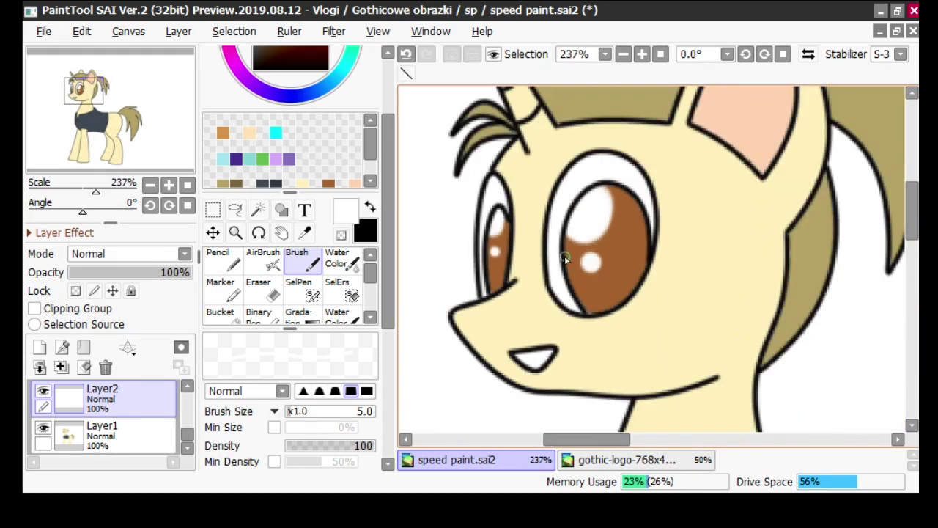
scroll(530, 252, up, 2)
scroll(530, 252, down, 5)
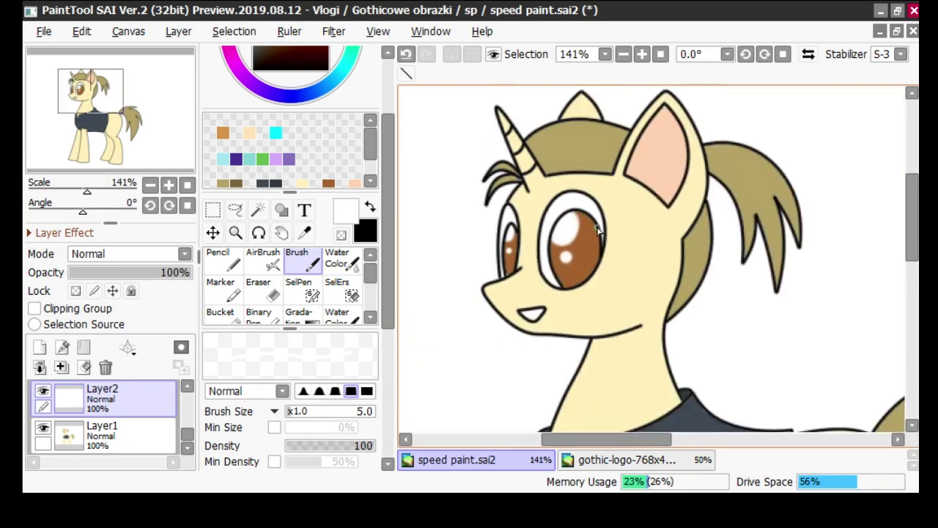
scroll(565, 289, down, 4)
scroll(670, 258, down, 1)
scroll(653, 259, up, 5)
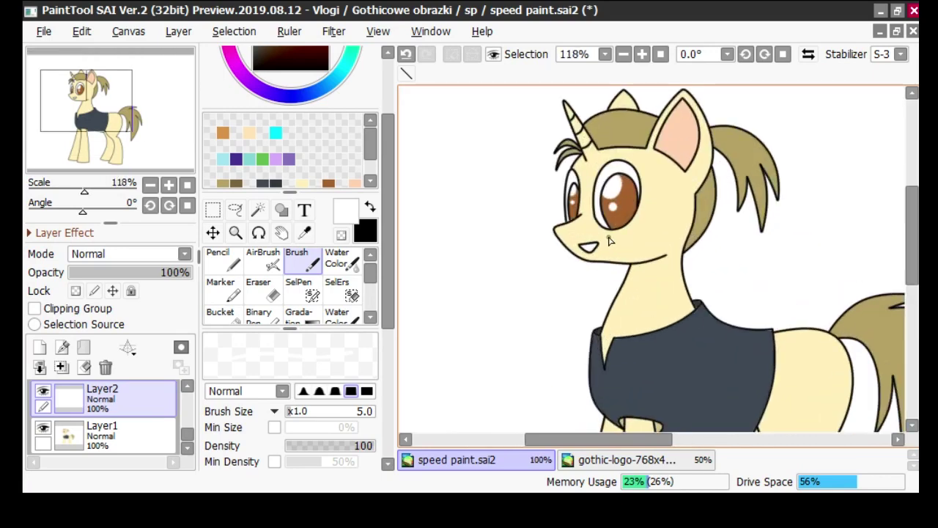
scroll(419, 241, down, 2)
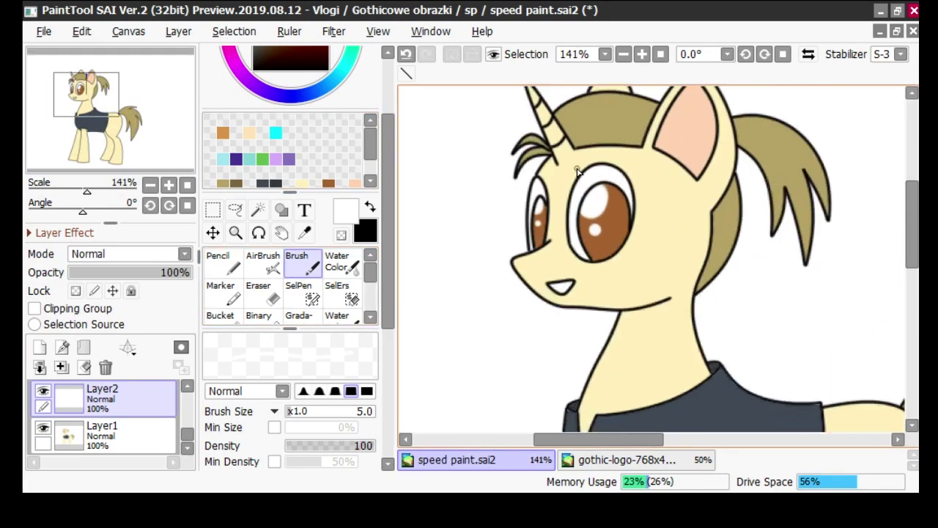
Pick the khaki of the mane as the drawing colour
scroll(594, 129, up, 1)
alt+click(594, 128)
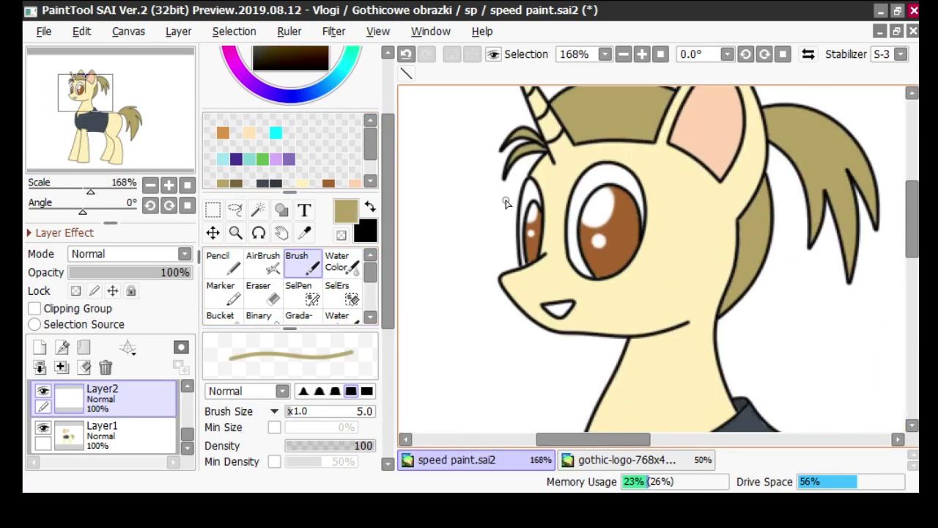
Brush a rough khaki stubble line along the underside of the chin on Layer2 at size 5
scroll(584, 369, up, 3)
scroll(587, 370, down, 2)
scroll(583, 315, up, 2)
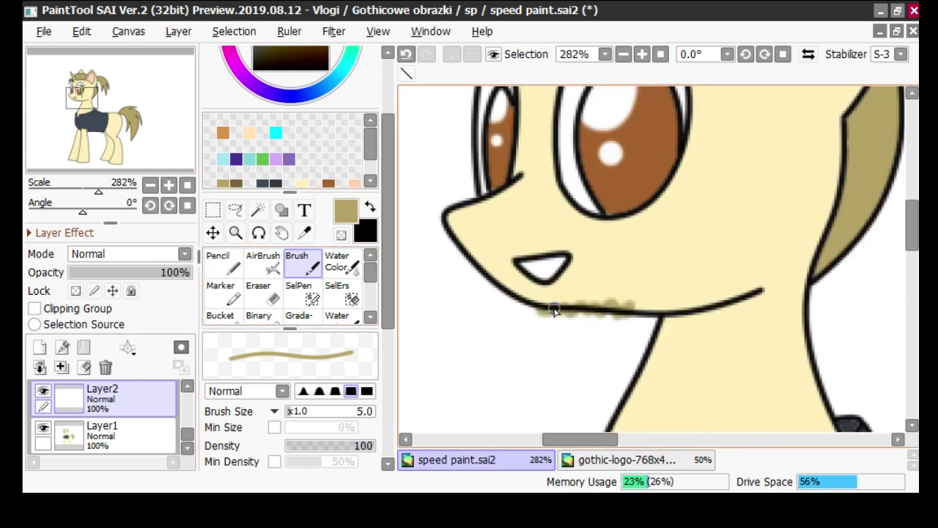
scroll(555, 312, down, 5)
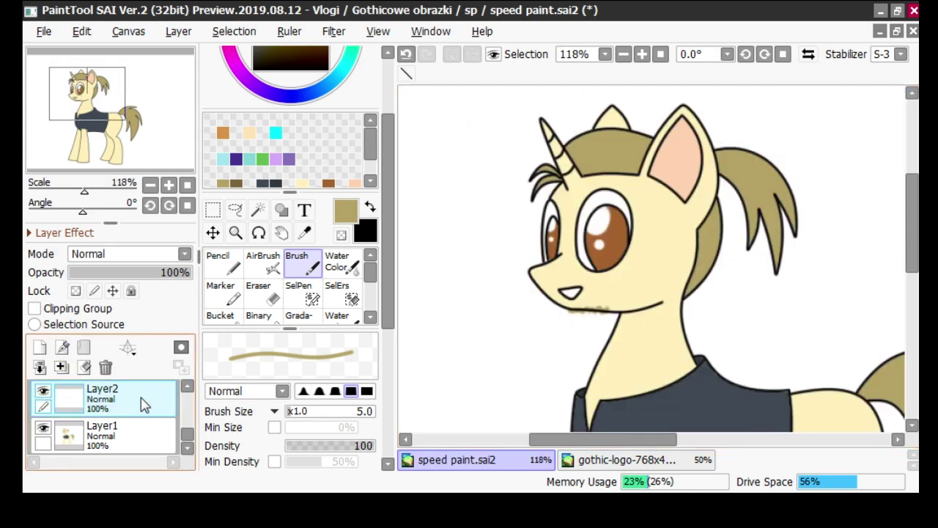
Move Layer2 to the top of the layer stack, above Linework5
scroll(141, 399, up, 5)
drag(129, 366, 138, 390)
scroll(672, 230, up, 1)
scroll(671, 229, down, 3)
scroll(639, 214, up, 3)
scroll(591, 191, down, 3)
scroll(614, 184, up, 2)
scroll(628, 184, up, 1)
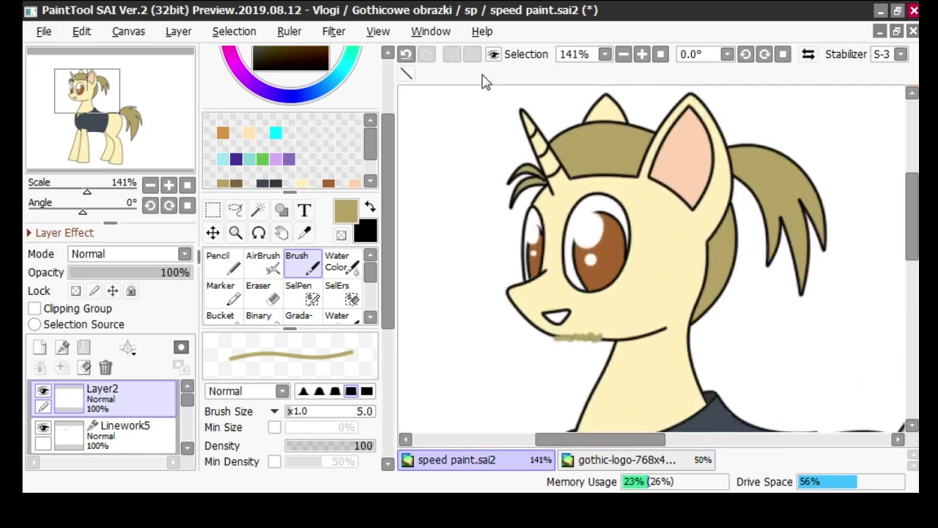
Undo the Layer2 move and the khaki chin stubble, comparing the drawing with and without them
click(405, 55)
click(424, 59)
click(407, 58)
click(422, 58)
click(407, 58)
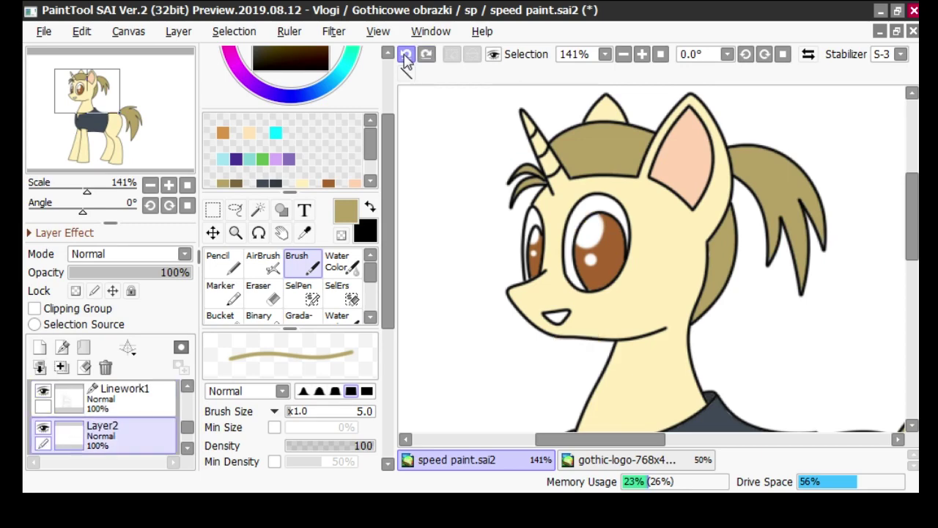
Add a new layer at the top of the layer stack, above Linework5
click(39, 349)
scroll(600, 393, up, 3)
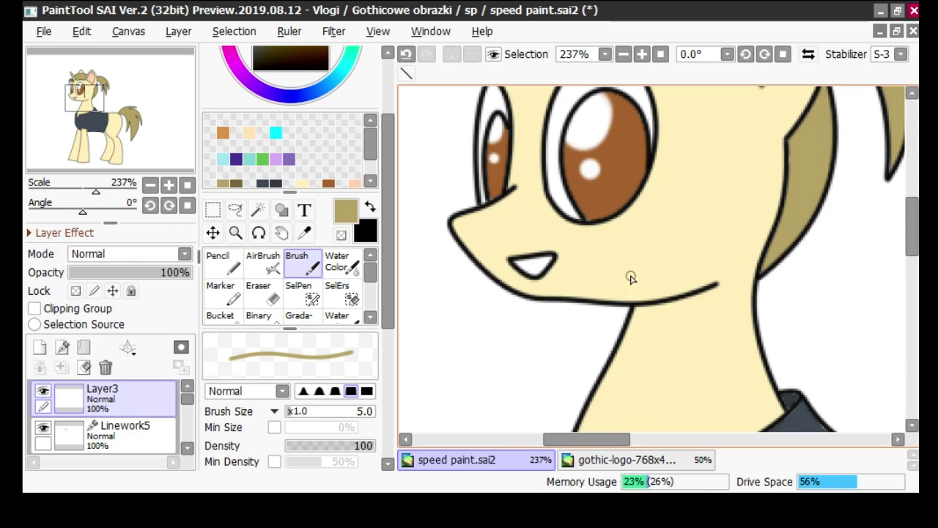
scroll(631, 277, down, 4)
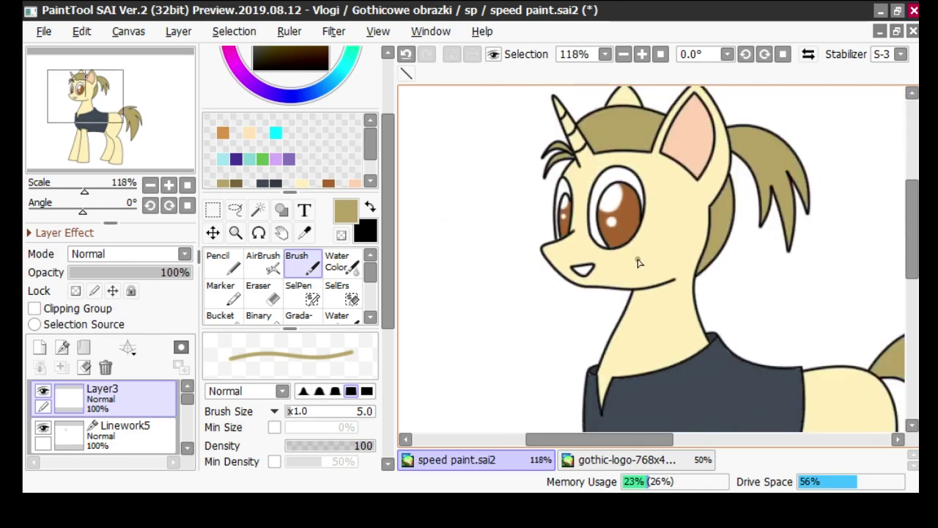
Try a khaki beard stroke along the chin with the size 5 Brush on the new layer and undo it
scroll(638, 264, up, 5)
scroll(623, 286, down, 2)
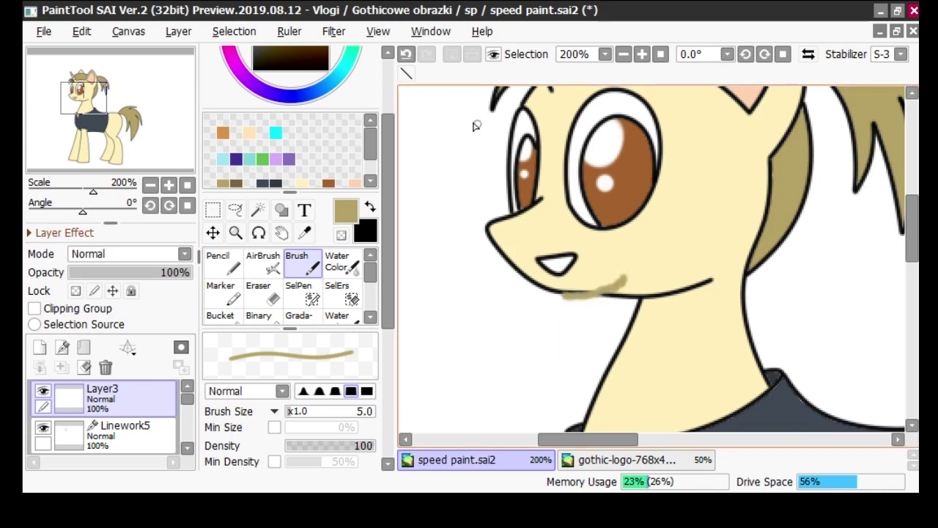
scroll(898, 266, up, 2)
scroll(898, 265, down, 3)
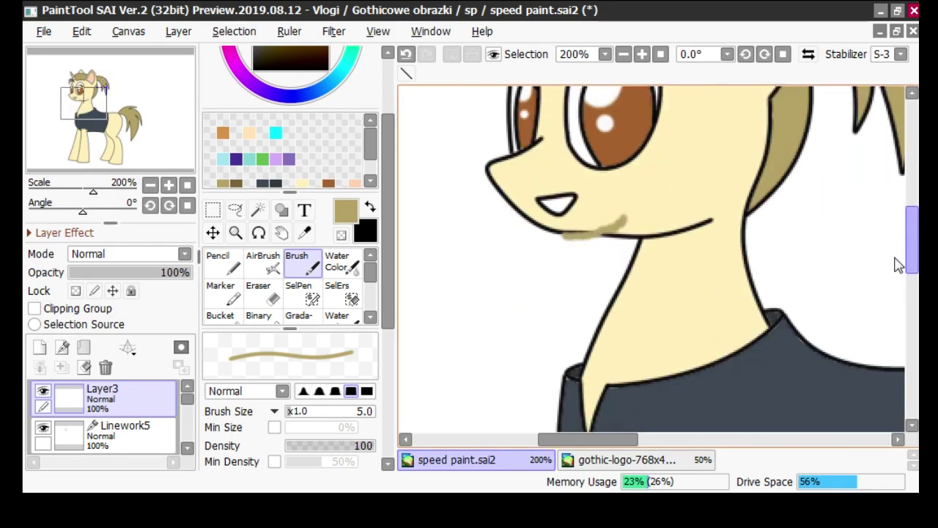
scroll(898, 266, up, 2)
click(408, 55)
Try khaki beard strokes along the chin and above the mouth with the size 7 Pencil, and undo them
key(n)
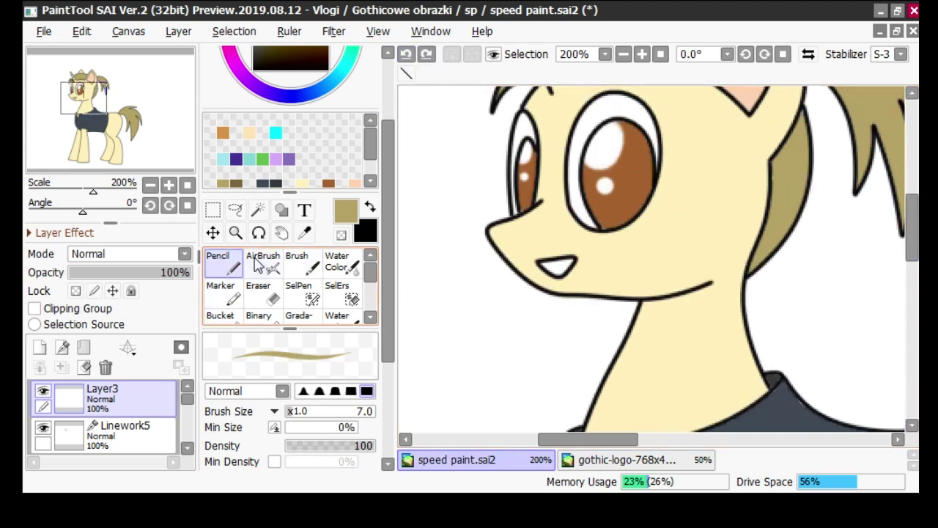
drag(619, 279, 565, 298)
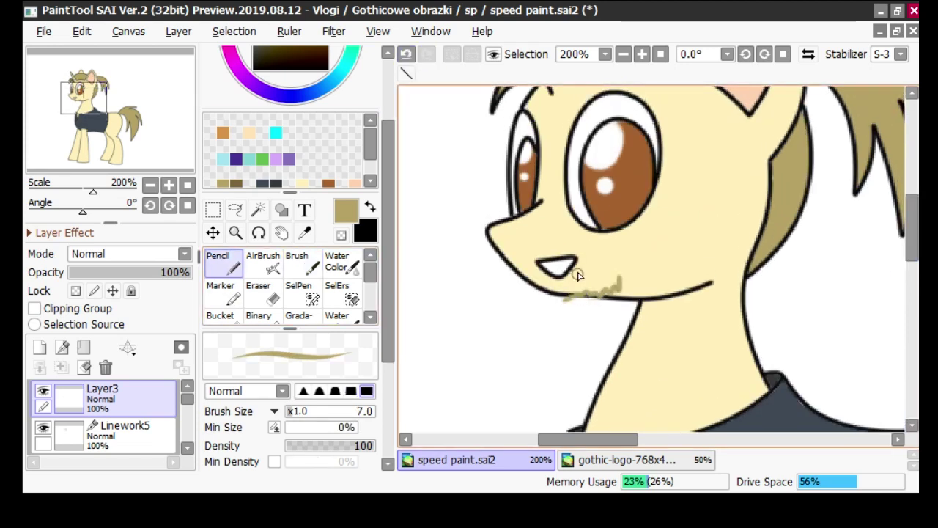
mouse_move(522, 264)
mouse_down()
mouse_move(538, 247)
mouse_move(598, 250)
mouse_up()
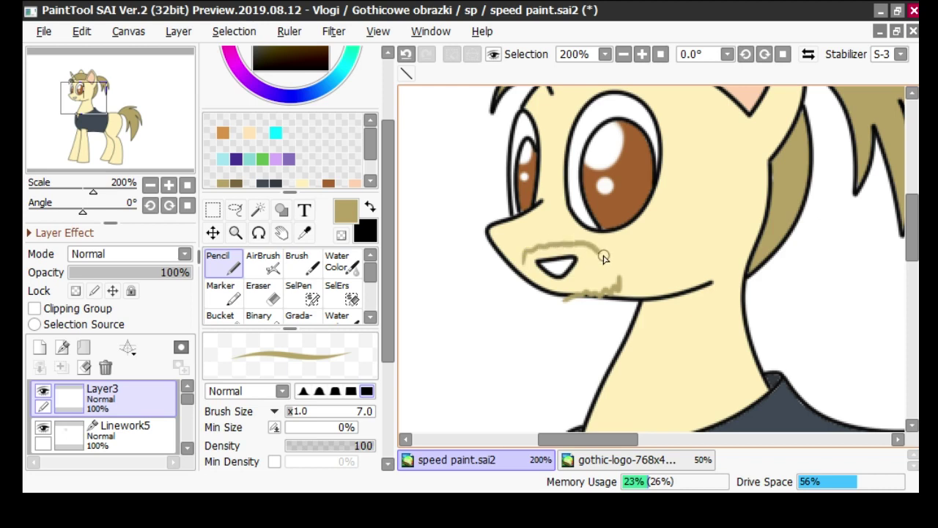
click(406, 55)
click(406, 55)
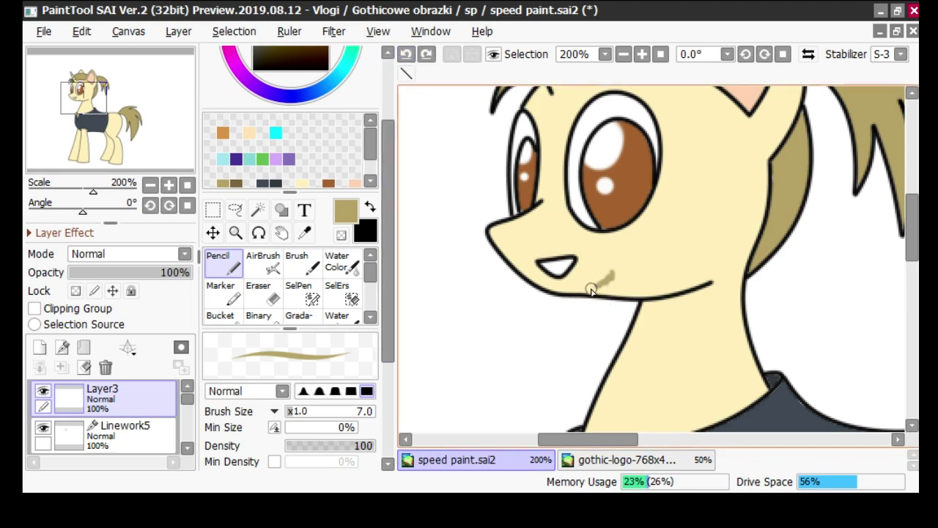
Try khaki beard strokes along the chin on Layer3 with the size 7 Pencil, check them at full view, and undo them
drag(565, 299, 553, 294)
scroll(623, 267, down, 4)
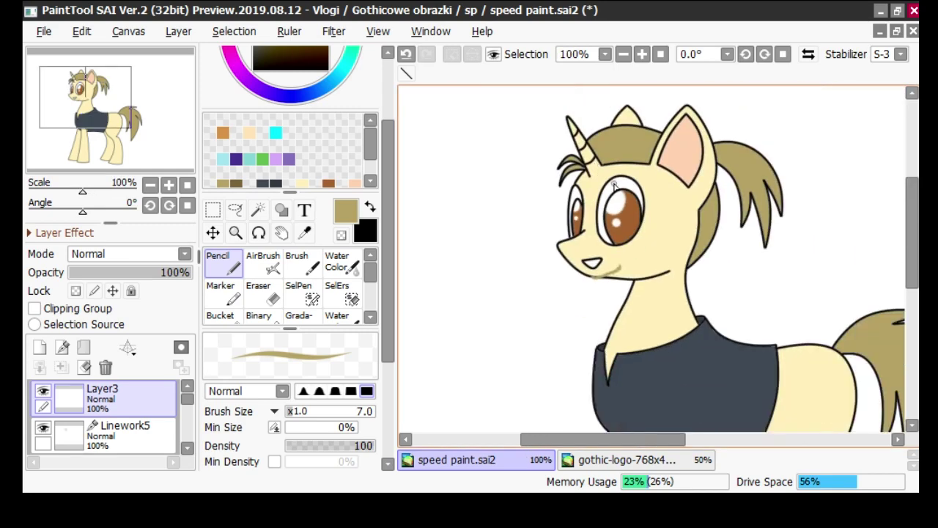
scroll(637, 223, up, 5)
click(406, 55)
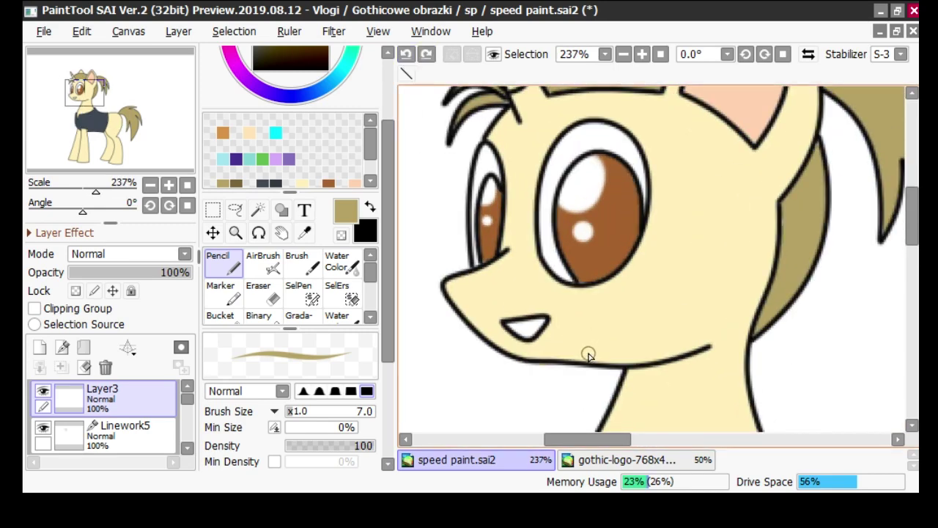
Draw the khaki beard along the pony's chin on Layer3 with the size 7 Pencil and check the whole figure
drag(538, 364, 531, 362)
scroll(548, 267, down, 8)
scroll(663, 299, up, 2)
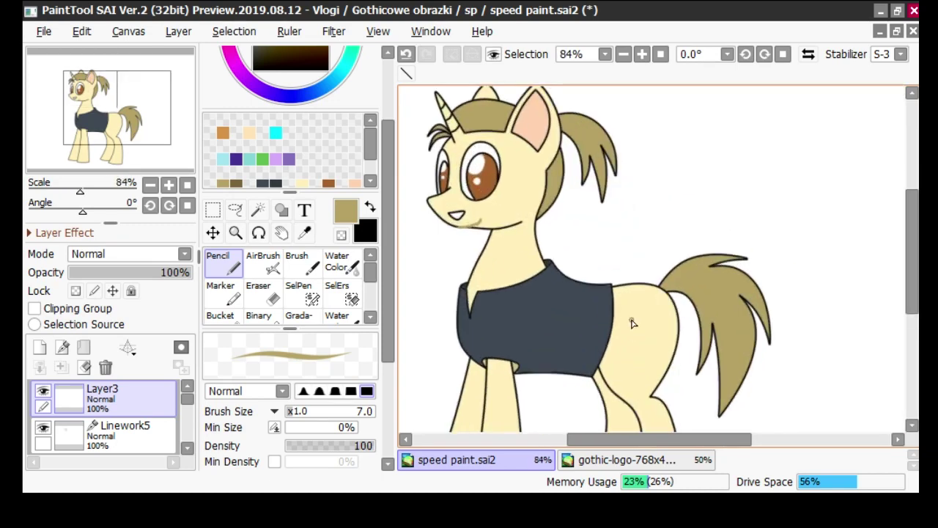
scroll(634, 323, up, 2)
scroll(630, 316, down, 1)
scroll(627, 304, up, 1)
scroll(623, 294, down, 4)
scroll(621, 291, up, 3)
Switch to the gothic-logo-768x432.jpg image and bring the whole horned skull into view
click(585, 459)
scroll(662, 231, up, 3)
scroll(663, 233, down, 1)
scroll(664, 235, up, 3)
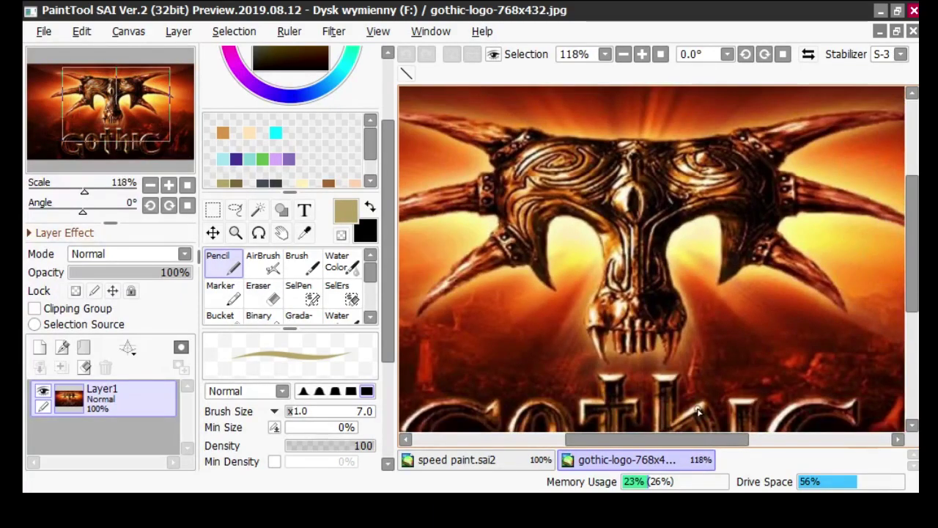
scroll(709, 356, down, 2)
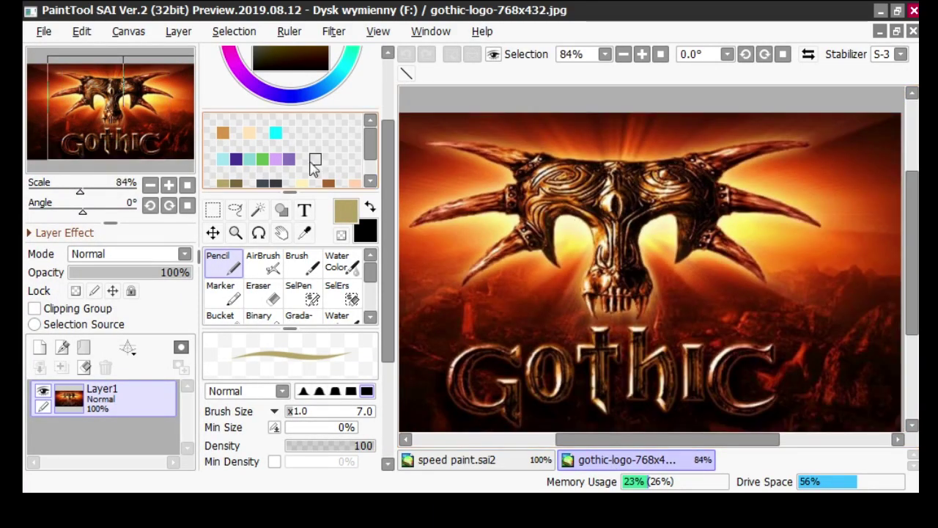
Try a rectangular selection around the horned skull and undo it
click(212, 210)
drag(820, 125, 410, 327)
click(405, 54)
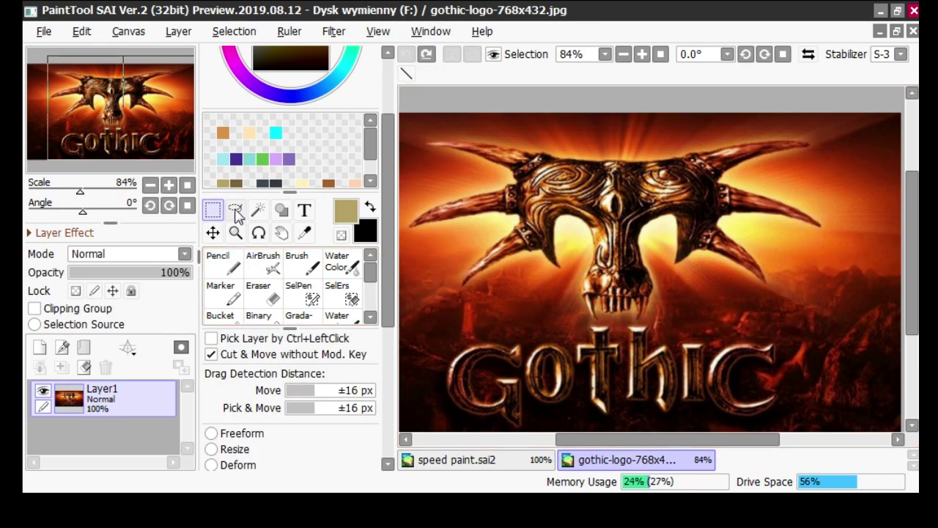
Copy the horned skull using a freeform Lasso selection around it, and undo the selection in the logo image
click(235, 210)
drag(624, 442, 610, 442)
mouse_move(467, 127)
mouse_down()
mouse_move(617, 136)
mouse_move(754, 123)
mouse_move(865, 207)
mouse_up()
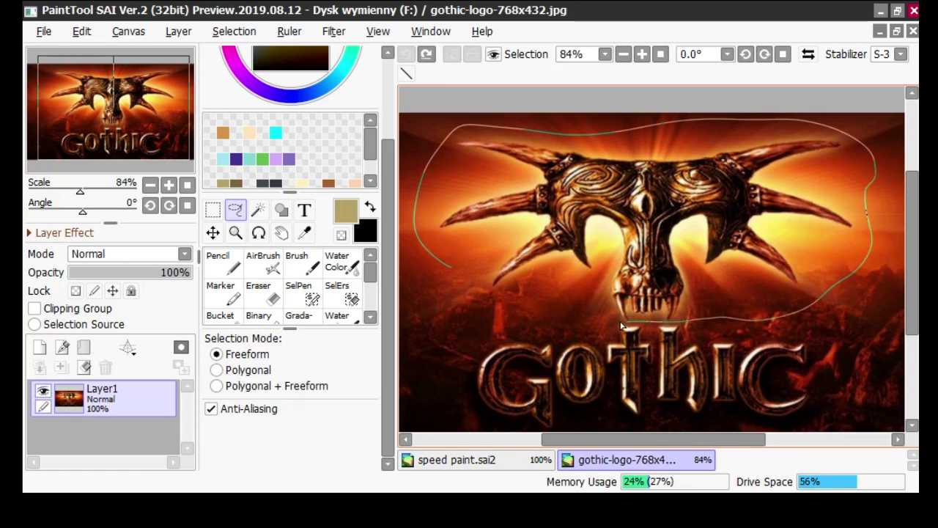
drag(500, 311, 455, 275)
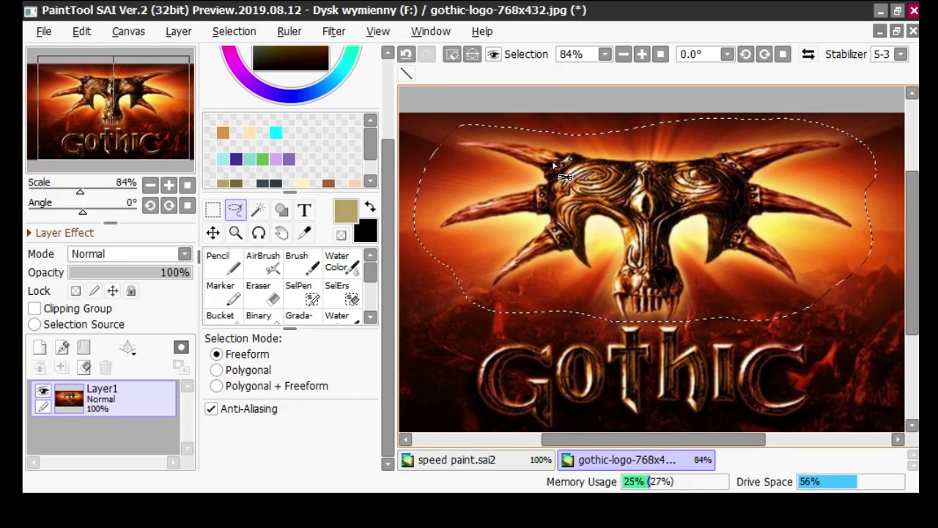
click(405, 54)
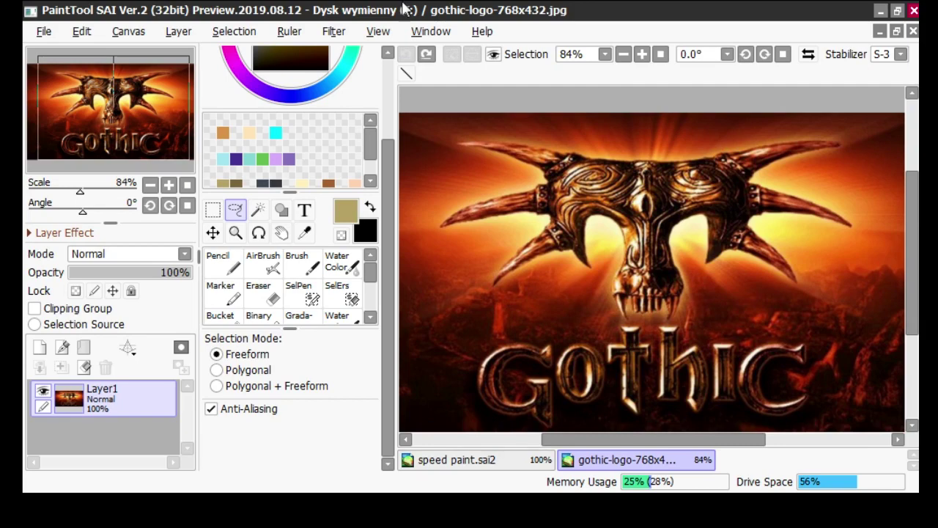
click(426, 56)
click(407, 55)
Paste the copied skull into speed paint.sai2 as a new layer above Layer3
click(456, 461)
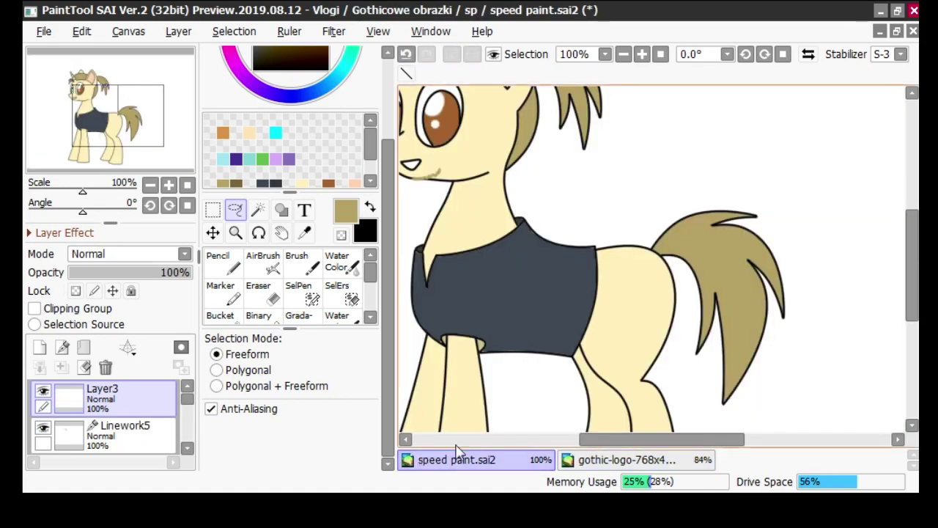
key(ctrl+v)
scroll(576, 266, down, 1)
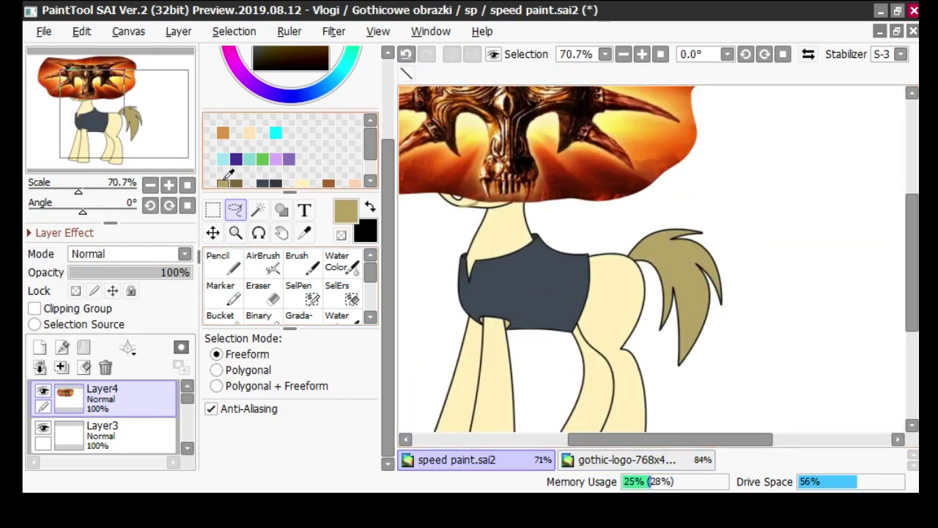
Start a Resize transform on the pasted skull and move it down over the pony's body
click(212, 211)
scroll(570, 319, down, 2)
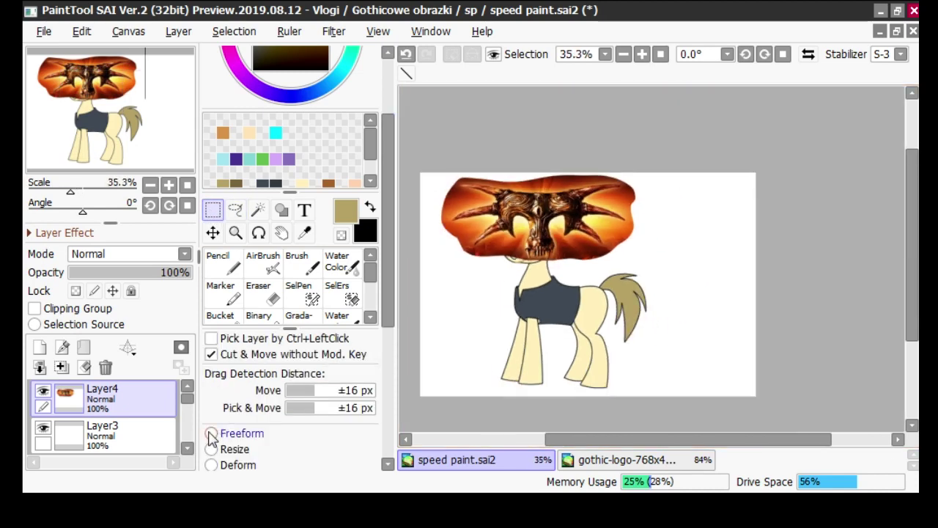
click(212, 433)
click(231, 450)
scroll(586, 331, up, 1)
drag(549, 210, 631, 334)
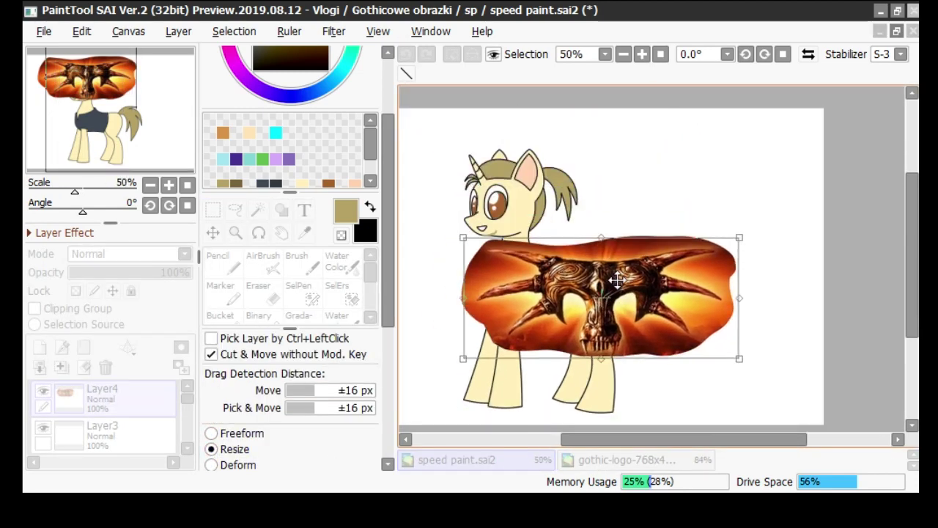
Shrink the pasted skull and place it over the pony's flank
scroll(497, 243, up, 2)
drag(420, 227, 497, 245)
scroll(553, 209, down, 2)
scroll(646, 310, up, 3)
scroll(528, 245, down, 2)
scroll(653, 217, up, 2)
drag(854, 156, 616, 221)
scroll(640, 251, down, 2)
scroll(557, 242, up, 3)
scroll(513, 220, up, 1)
scroll(440, 195, down, 2)
scroll(452, 178, up, 2)
drag(453, 178, 511, 199)
scroll(511, 198, up, 3)
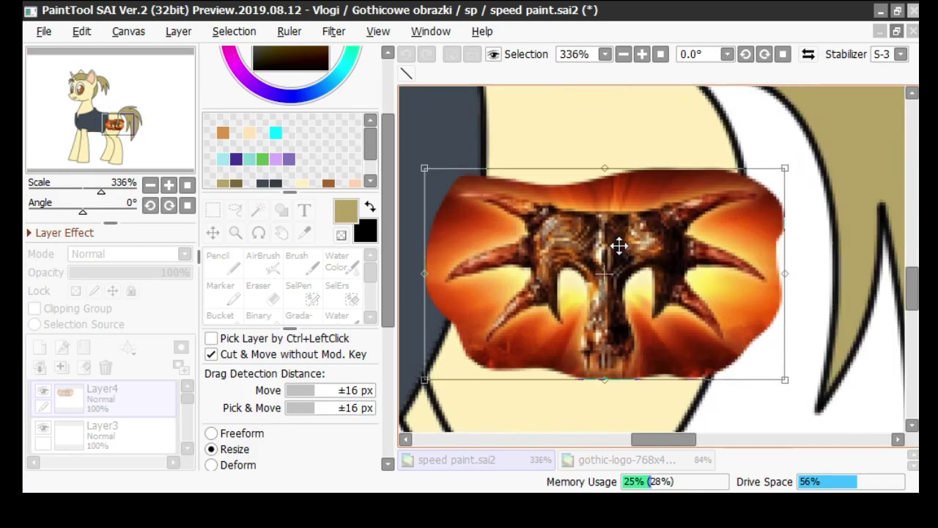
Shrink the skull further to fit on the flank between the shirt and the rump outline, and apply the transform
drag(782, 169, 691, 201)
drag(553, 265, 600, 223)
drag(471, 158, 485, 176)
drag(587, 234, 581, 239)
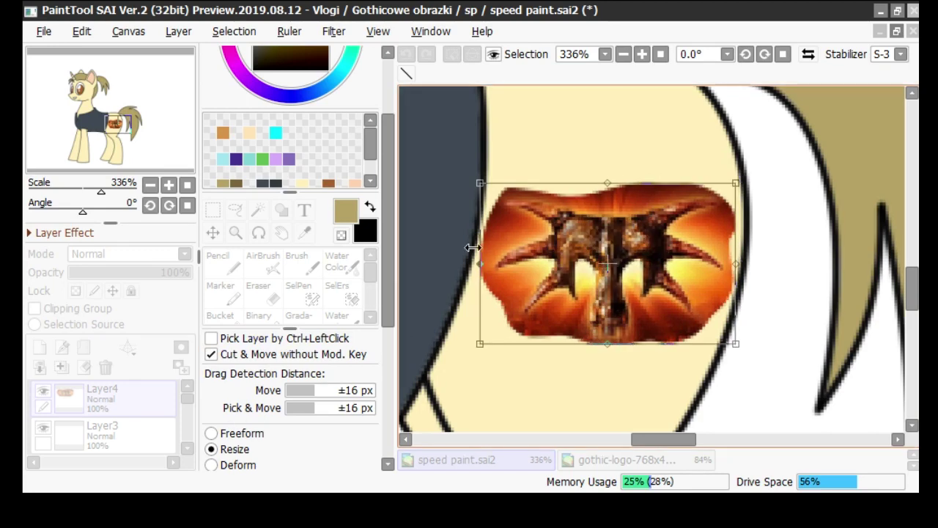
drag(387, 220, 383, 314)
click(247, 313)
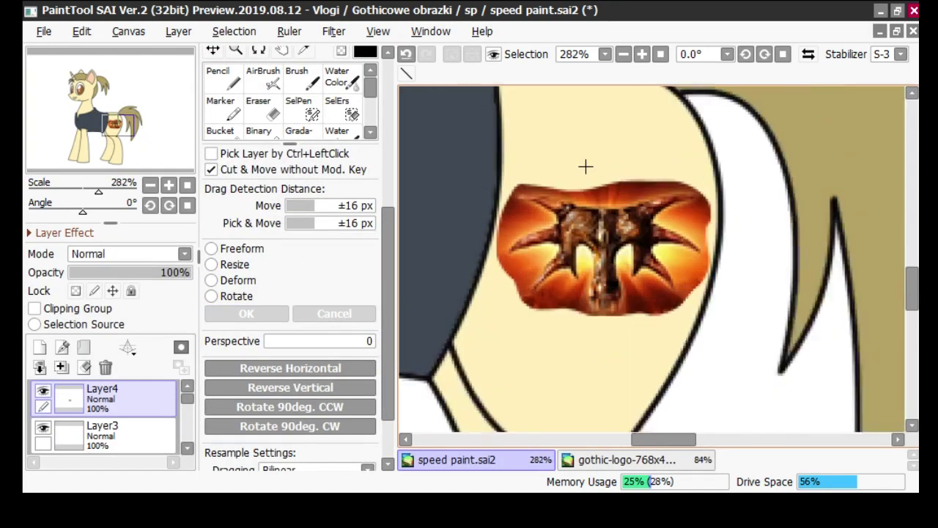
Lower the skull layer's opacity to 50% and add a new normal layer above it, with the Pencil set to black
mouse_move(126, 274)
mouse_down()
mouse_move(117, 279)
mouse_move(133, 282)
mouse_move(94, 283)
mouse_move(140, 283)
mouse_move(125, 286)
mouse_move(132, 288)
mouse_up()
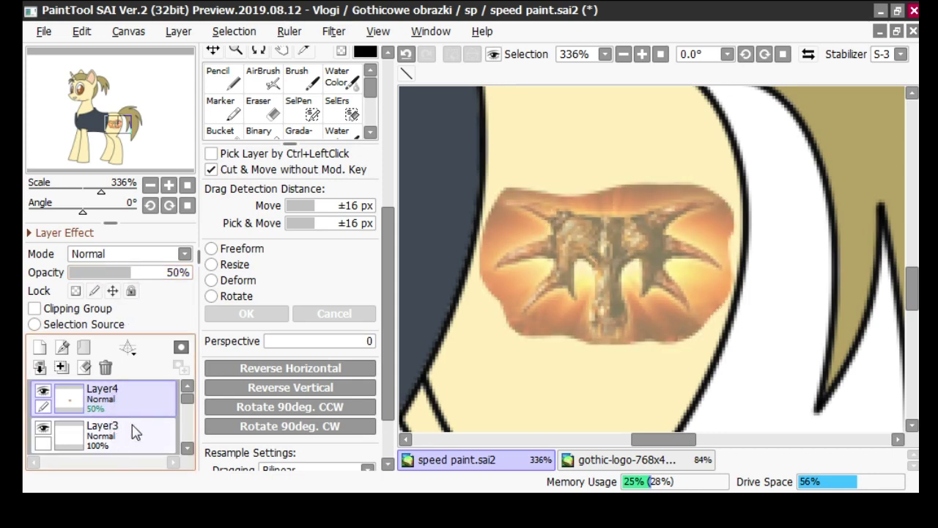
click(40, 347)
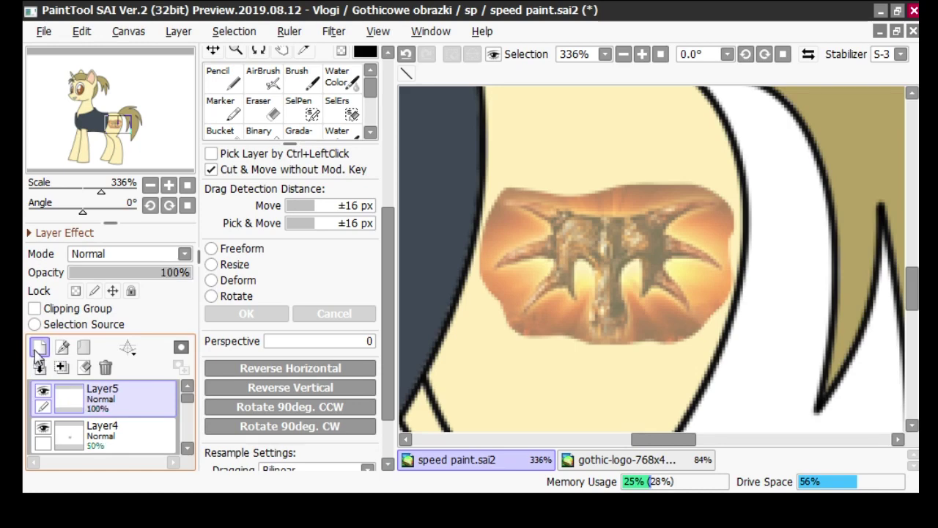
click(217, 75)
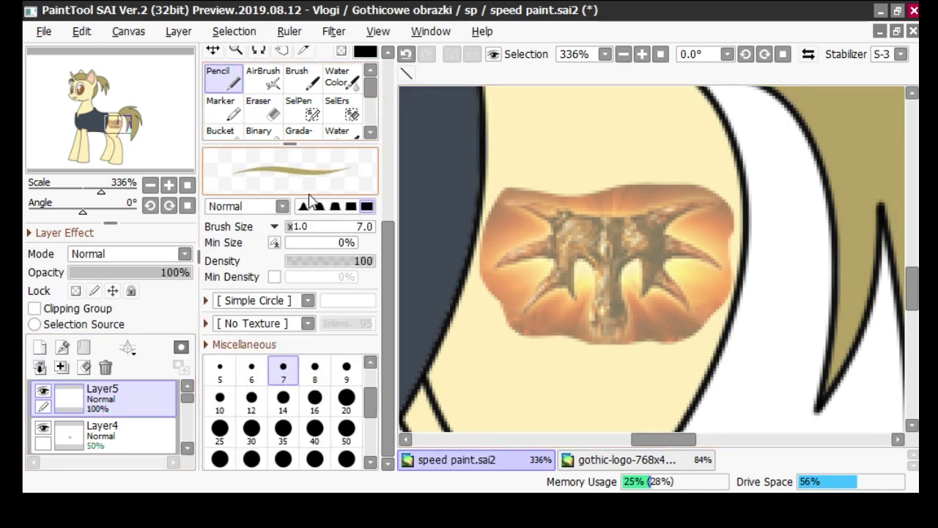
scroll(389, 268, up, 5)
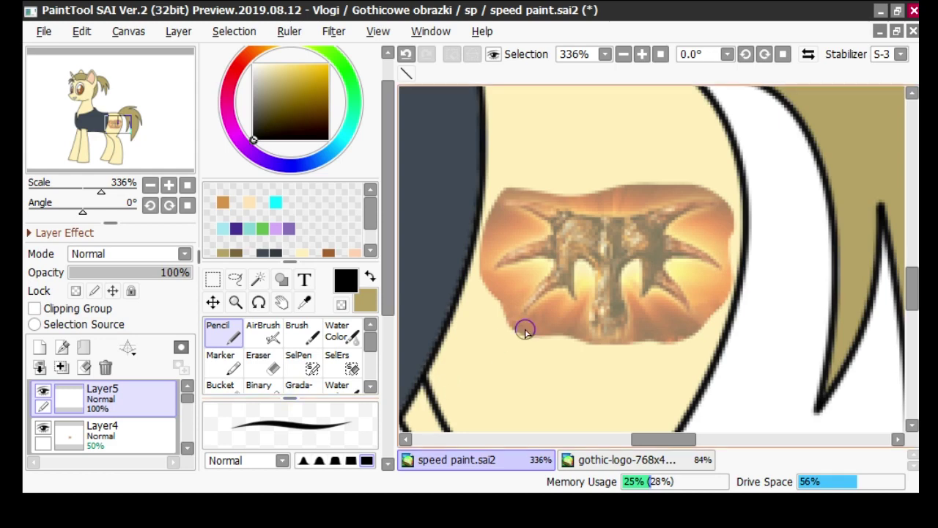
Add a linework layer on top of the stack and set up its Curve tool with brush size 1.0
click(61, 351)
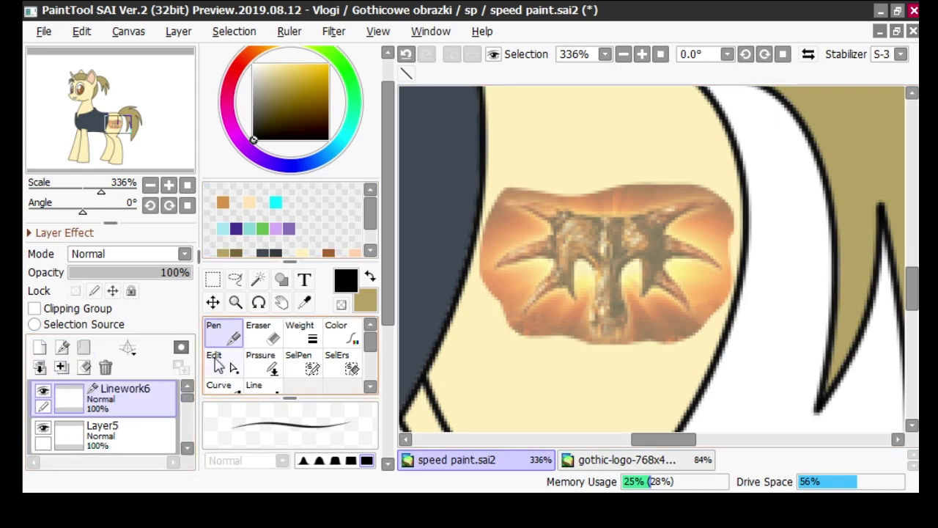
scroll(566, 235, down, 2)
scroll(567, 238, up, 2)
click(214, 384)
drag(370, 340, 371, 351)
drag(394, 277, 388, 335)
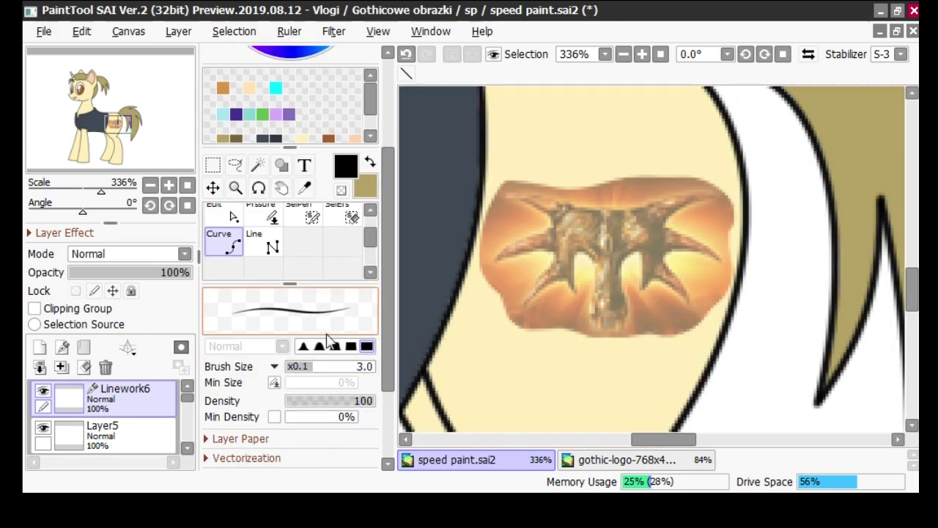
drag(309, 374, 297, 375)
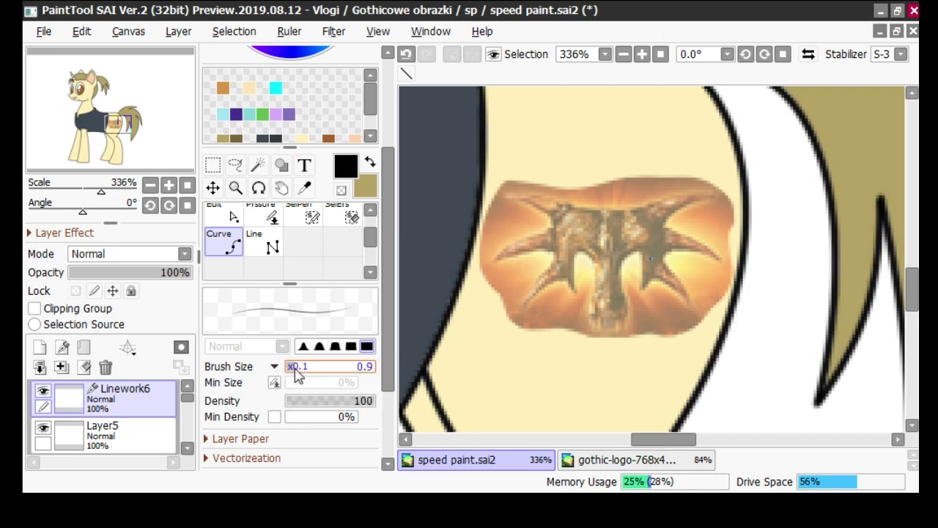
scroll(608, 220, down, 2)
scroll(614, 196, up, 3)
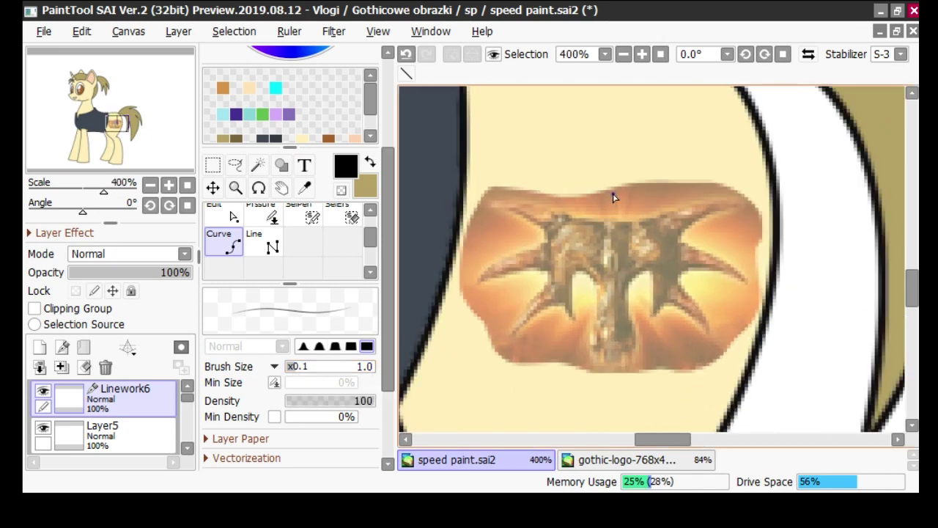
Undo a Curve attempt on the skull's upper-left horn and outline that horn with the Line tool at brush size 1.0
mouse_move(552, 220)
mouse_down()
mouse_move(498, 201)
mouse_move(490, 207)
mouse_move(518, 217)
mouse_up()
click(406, 55)
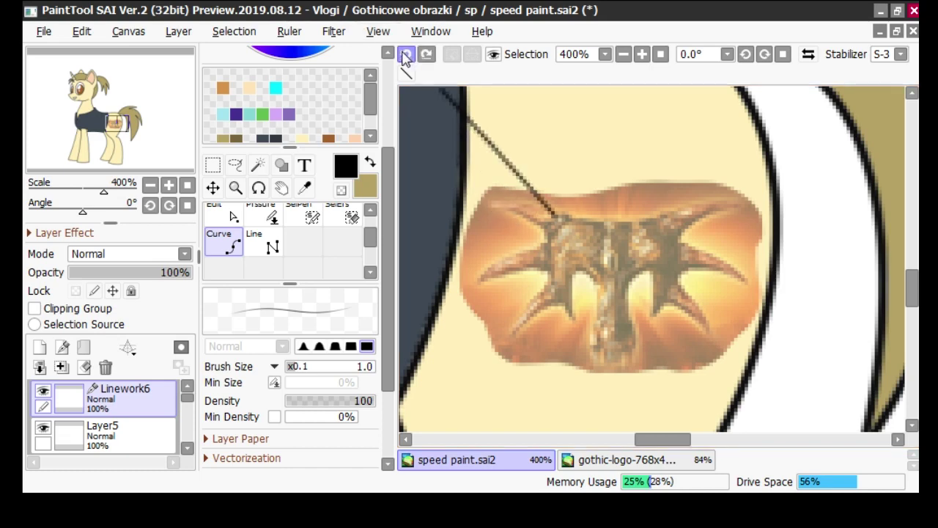
click(264, 242)
click(297, 367)
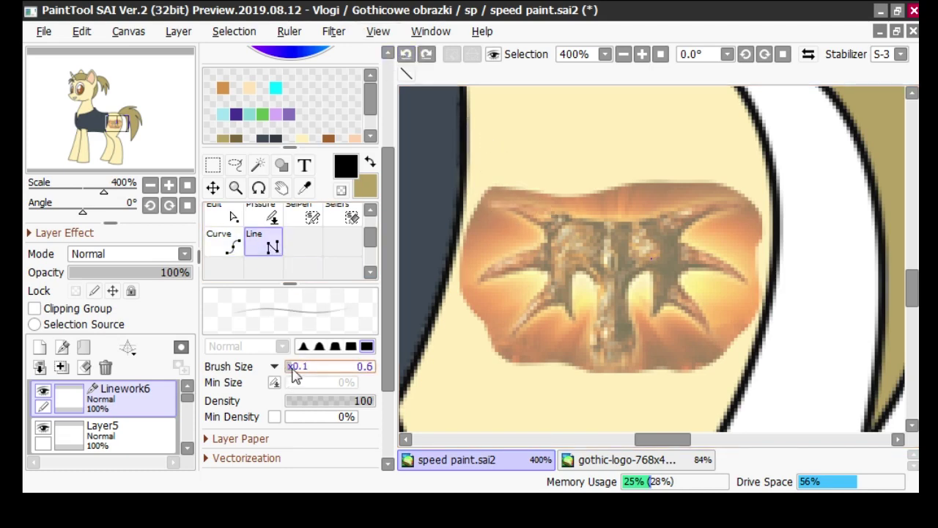
mouse_move(554, 214)
mouse_down()
mouse_move(528, 211)
mouse_move(554, 217)
mouse_up()
click(408, 55)
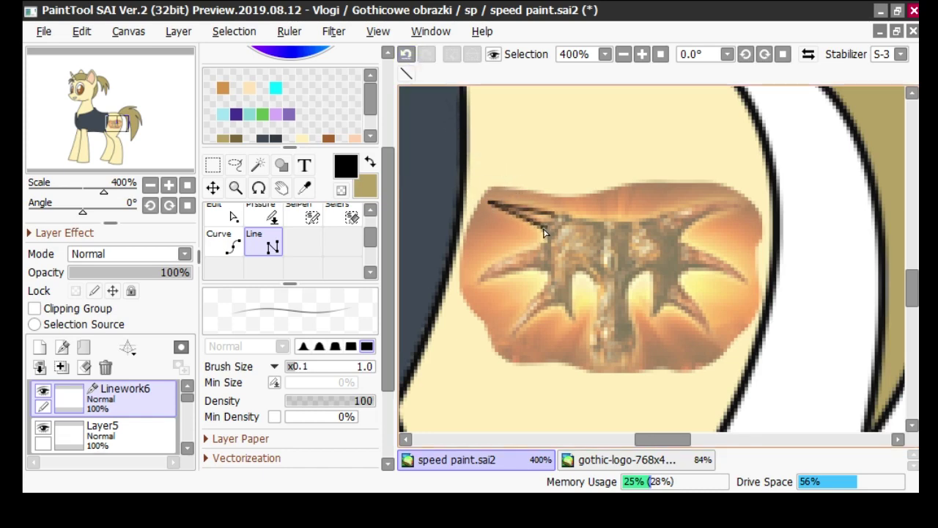
Outline the skull's five remaining horns with straight black lines on Linework6
drag(537, 252, 477, 280)
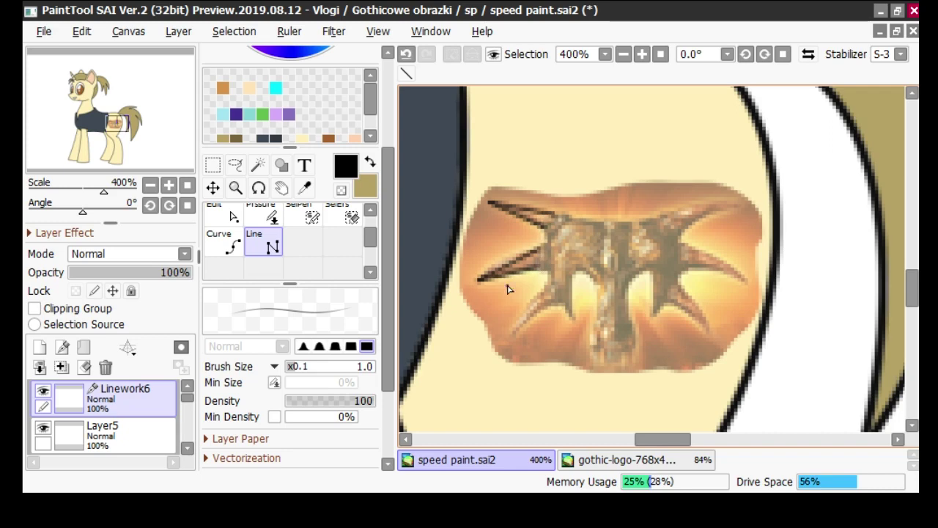
mouse_move(546, 292)
mouse_down()
mouse_move(511, 337)
mouse_move(556, 307)
mouse_up()
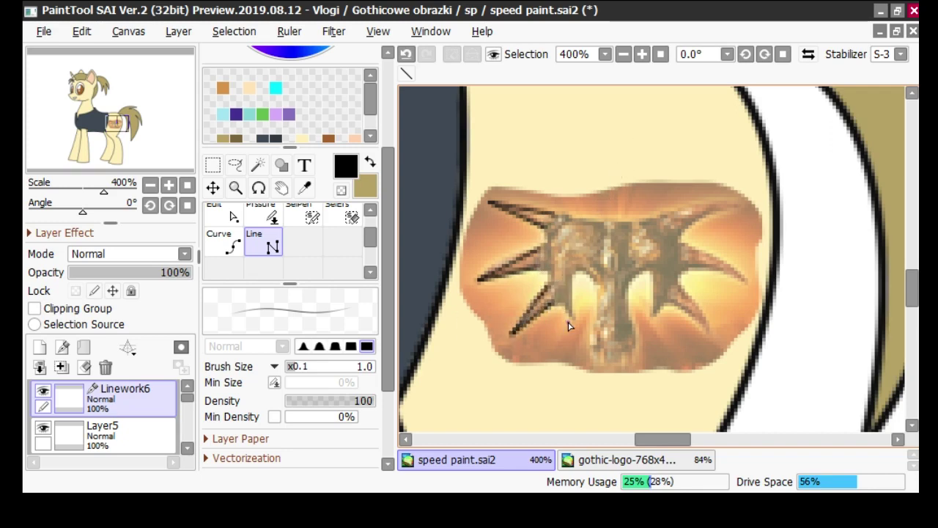
drag(668, 218, 738, 204)
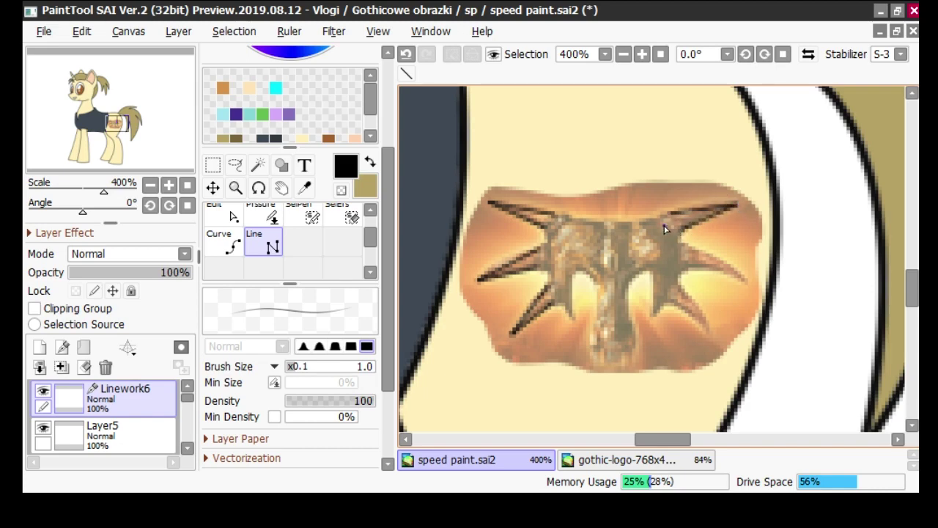
drag(690, 251, 748, 282)
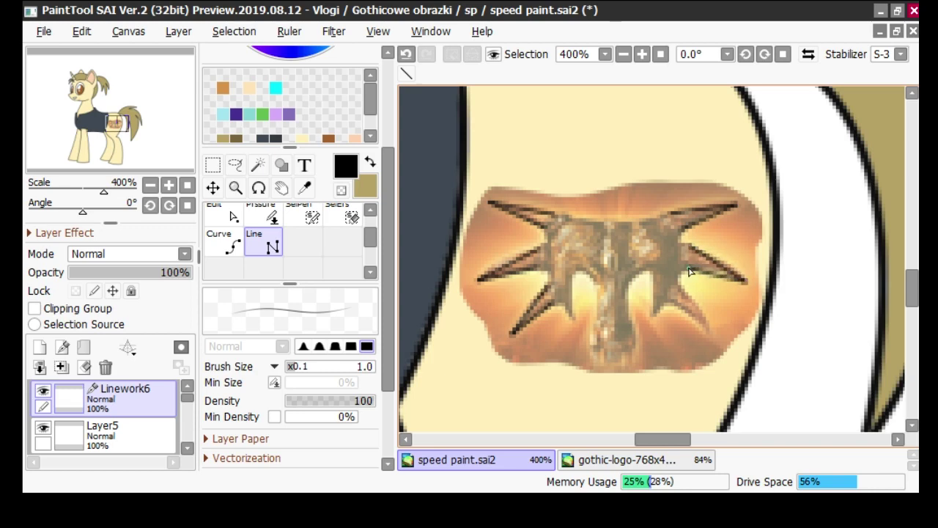
drag(681, 289, 708, 335)
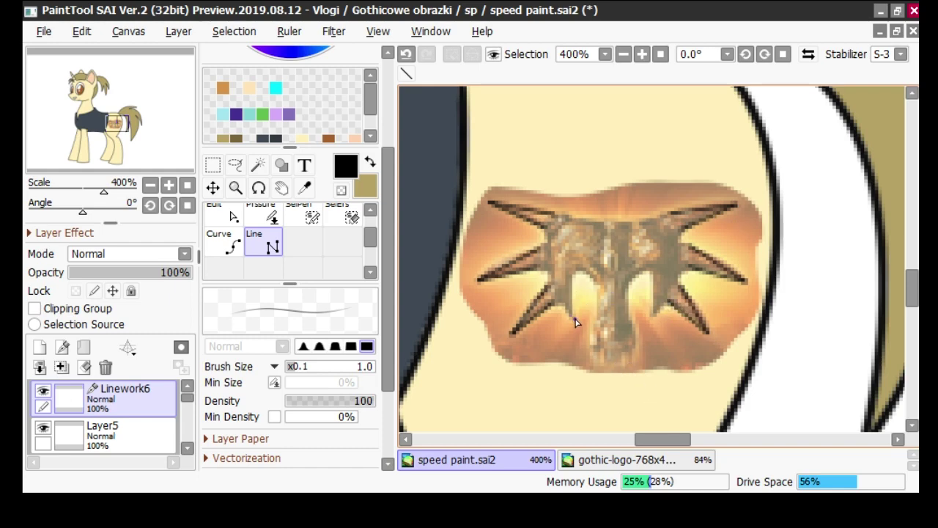
Trace the left side and top edge of the skull's head with the Curve tool, redrawing the misplaced top segment
click(233, 247)
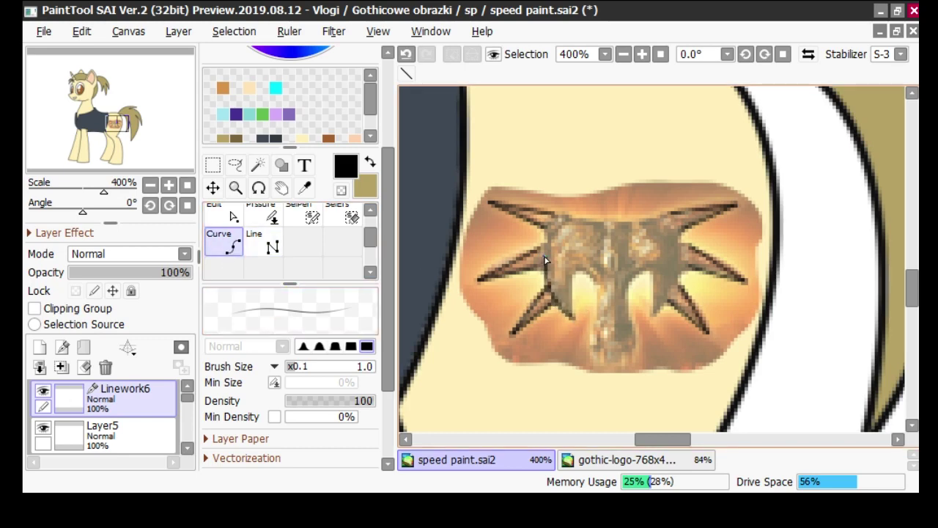
click(557, 222)
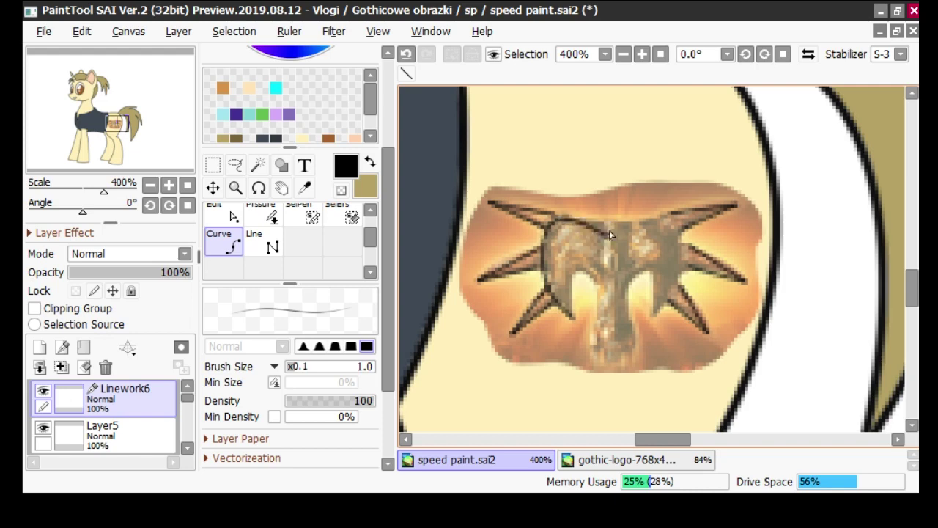
click(664, 214)
click(407, 57)
click(651, 219)
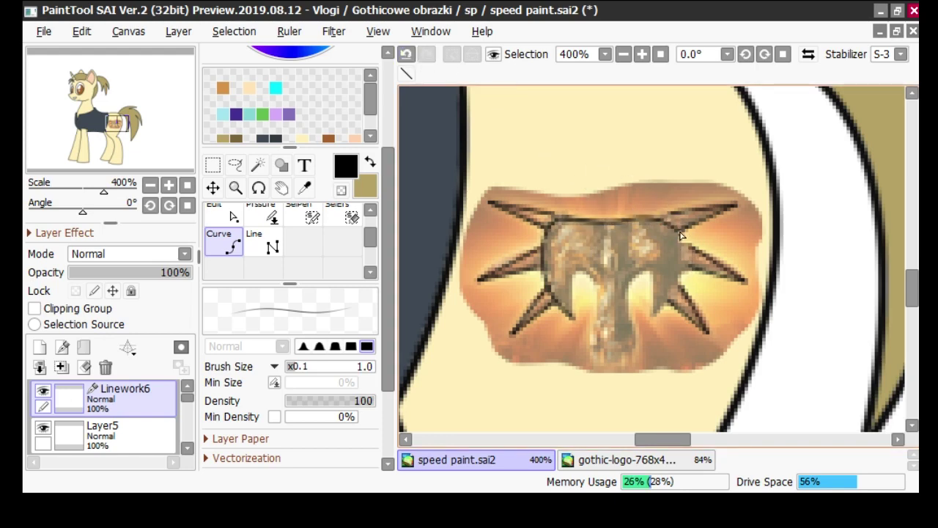
Continue the Curve outline down the right side of the skull's head to its lower-right tip
click(649, 223)
click(659, 218)
click(686, 255)
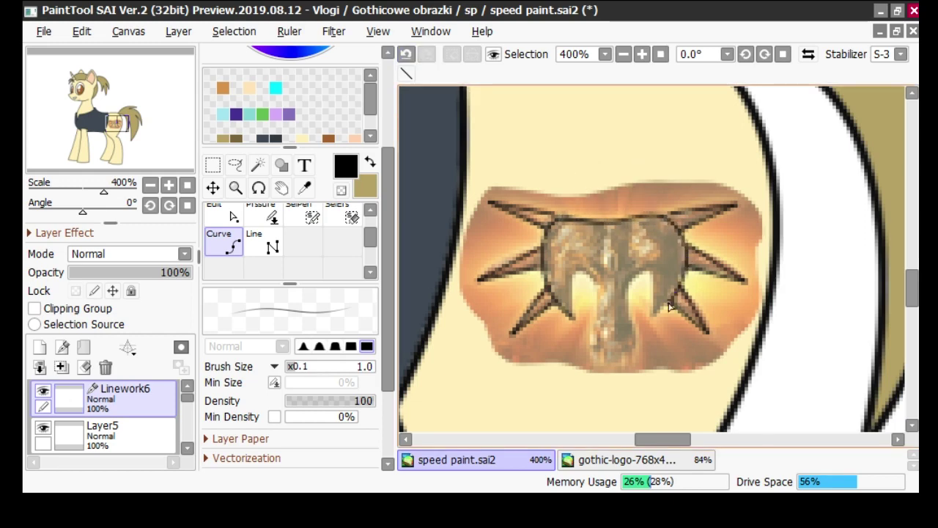
click(652, 315)
key(Return)
Trace the skull's left eye cavity and the rounded snout below it with the Curve tool
click(599, 307)
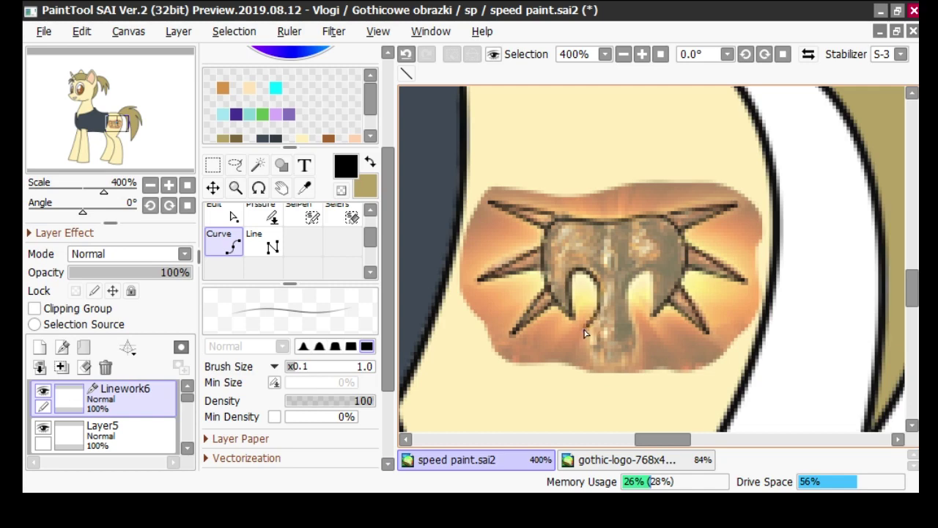
click(589, 335)
click(635, 335)
click(625, 313)
click(628, 282)
click(404, 55)
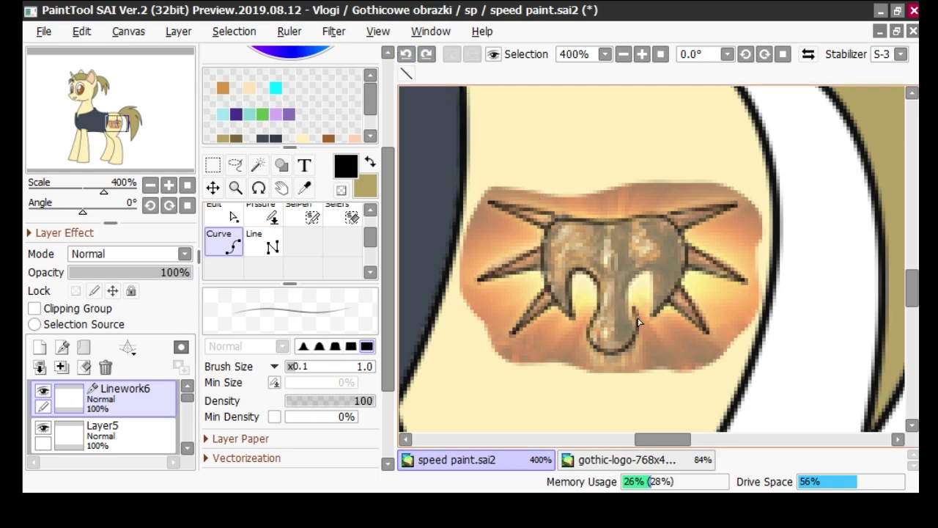
Trace the skull's right eye cavity down to the lower-right tip, undoing the stray curve segment
click(629, 291)
click(640, 269)
click(650, 273)
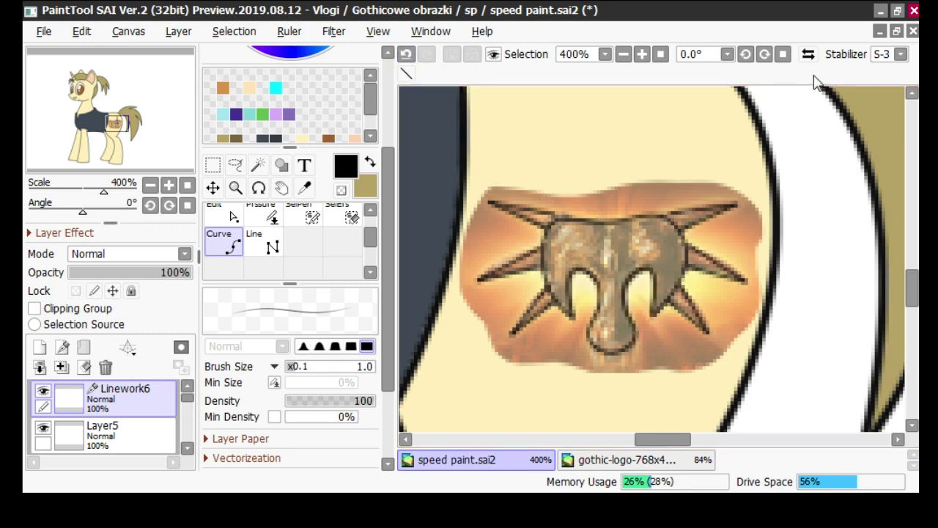
click(405, 54)
click(405, 56)
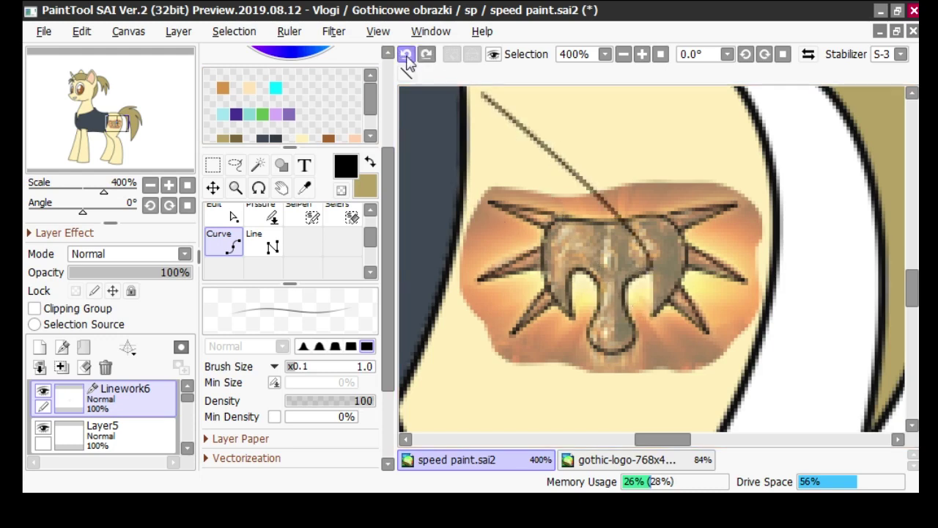
click(652, 315)
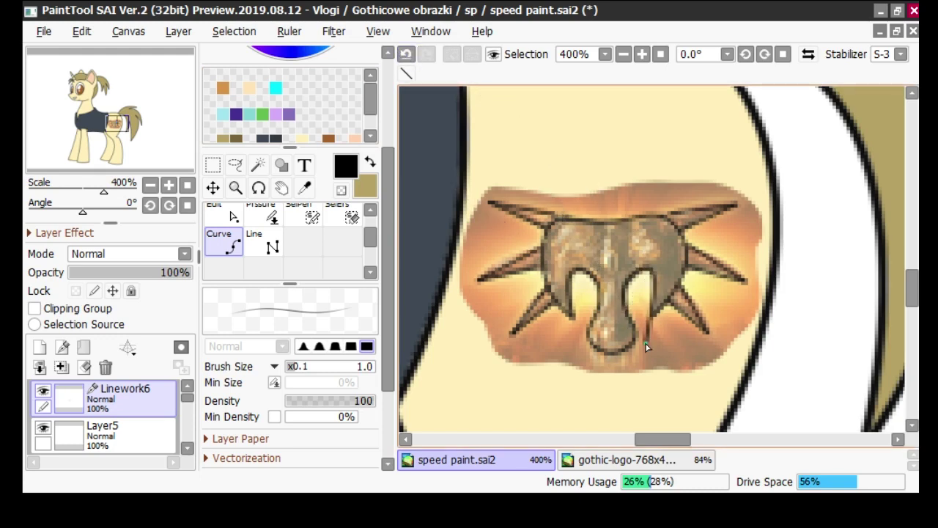
Bend the six horns into curves by moving control points, and attach the upper-right horn's base to the head outline
click(227, 215)
drag(628, 314, 628, 315)
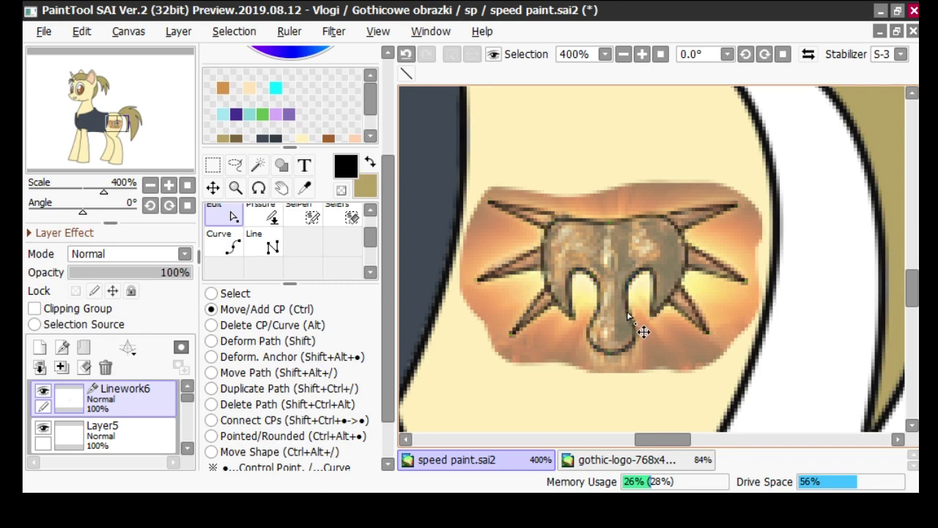
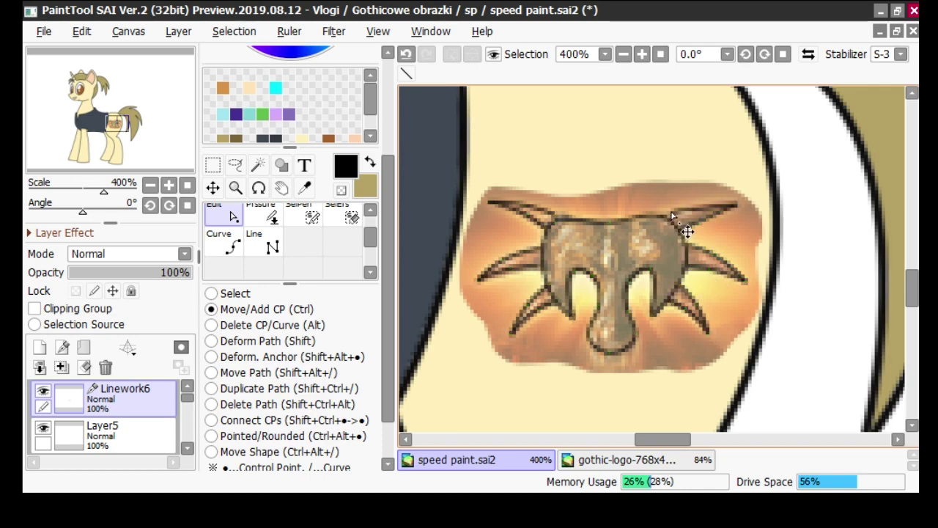
key(ctrl+z)
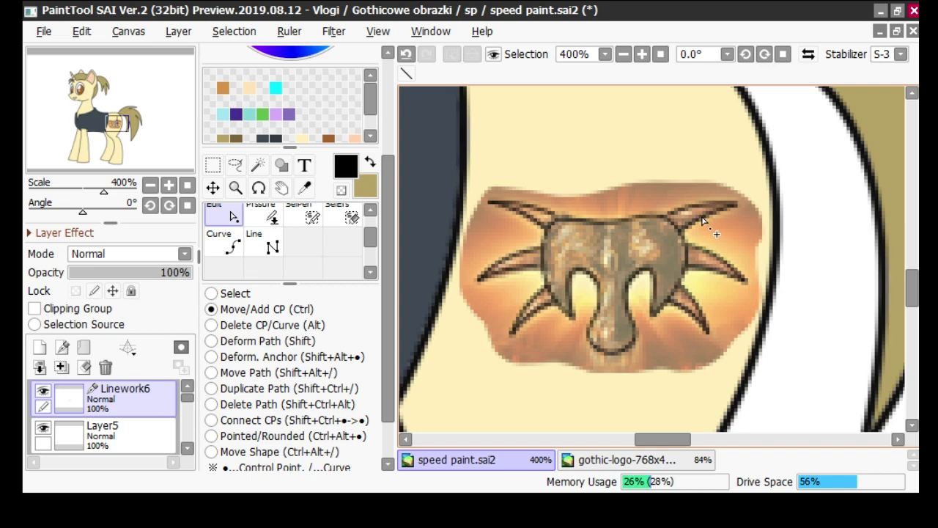
click(406, 55)
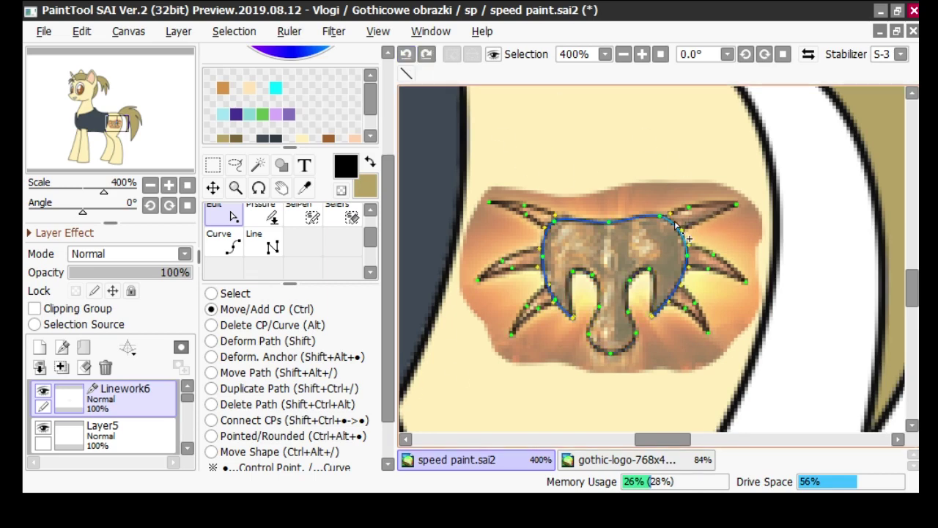
click(407, 55)
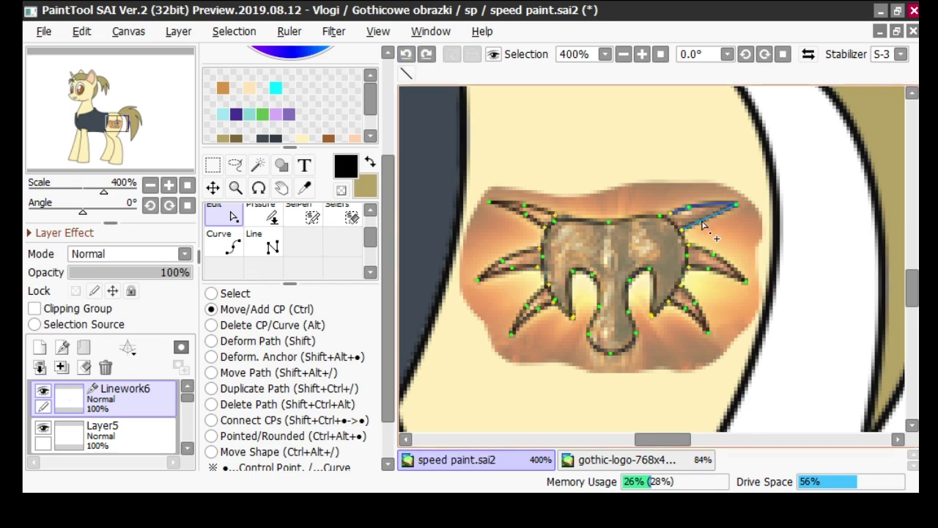
click(668, 217)
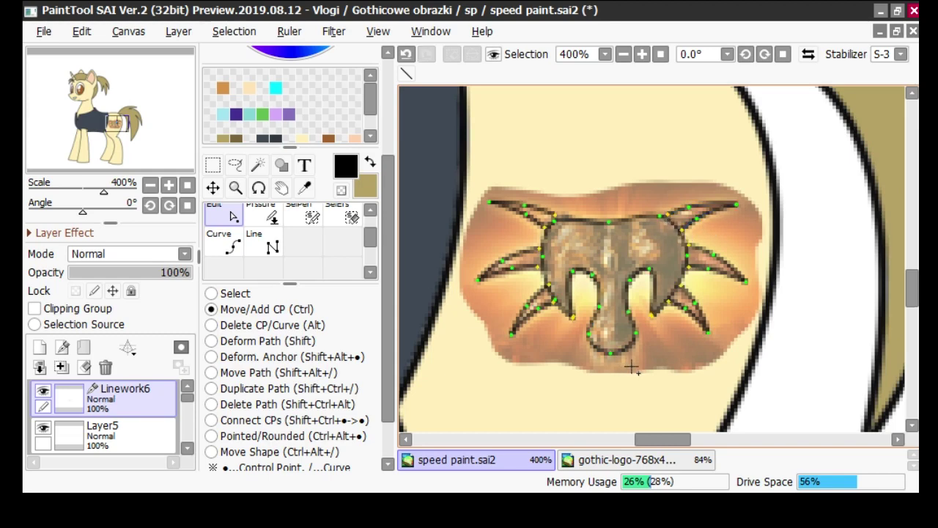
Delete Layer4, the half-transparent pasted skull logo beneath the linework
click(624, 54)
scroll(360, 228, up, 2)
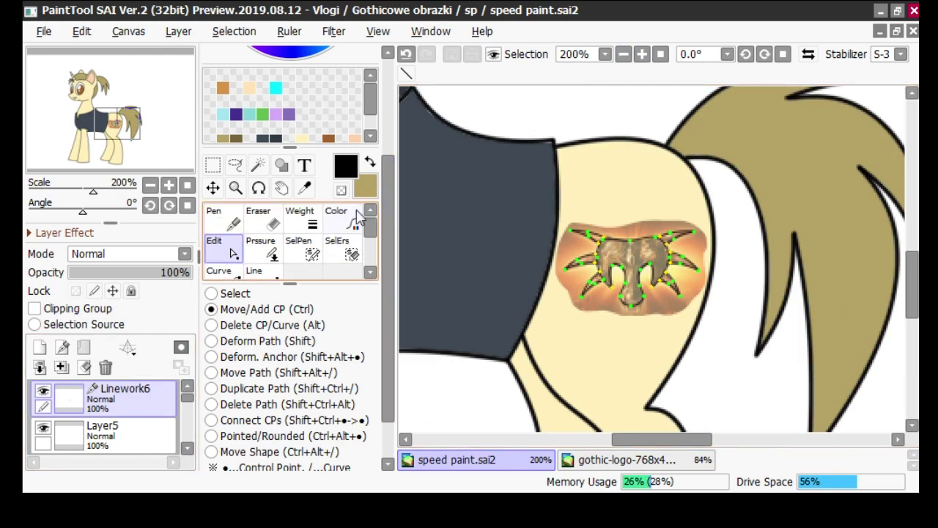
click(221, 220)
click(222, 245)
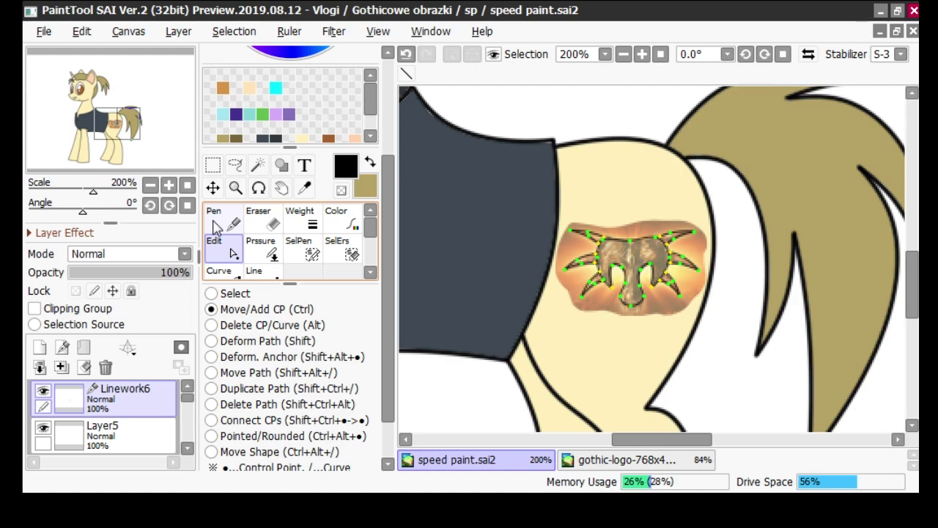
click(224, 217)
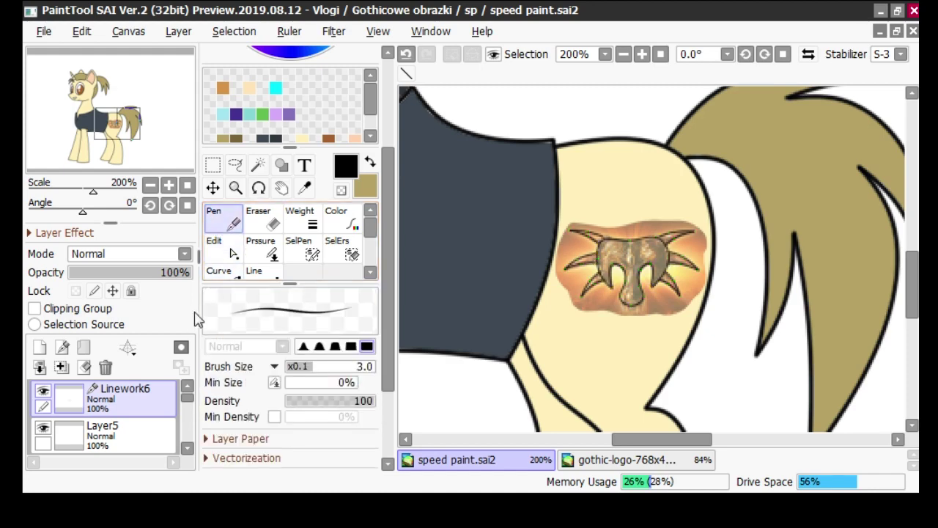
click(110, 432)
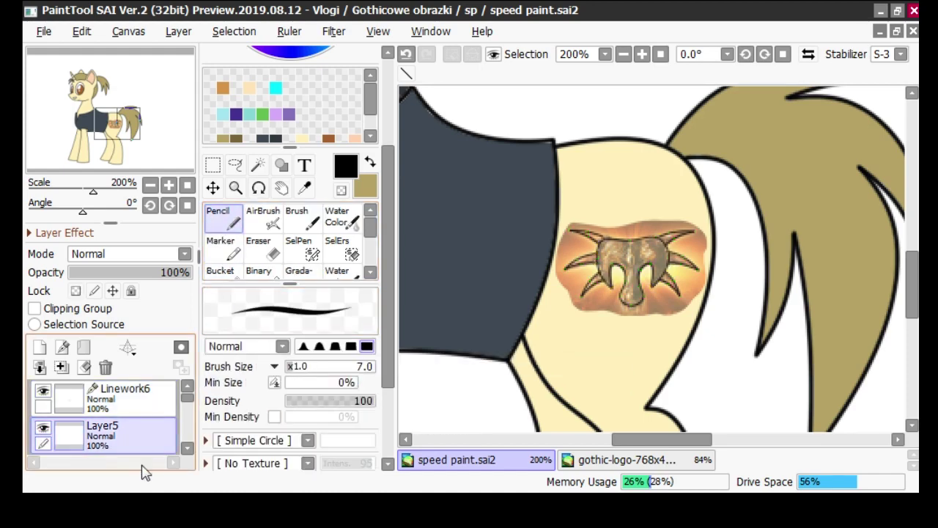
click(187, 447)
click(130, 440)
click(106, 366)
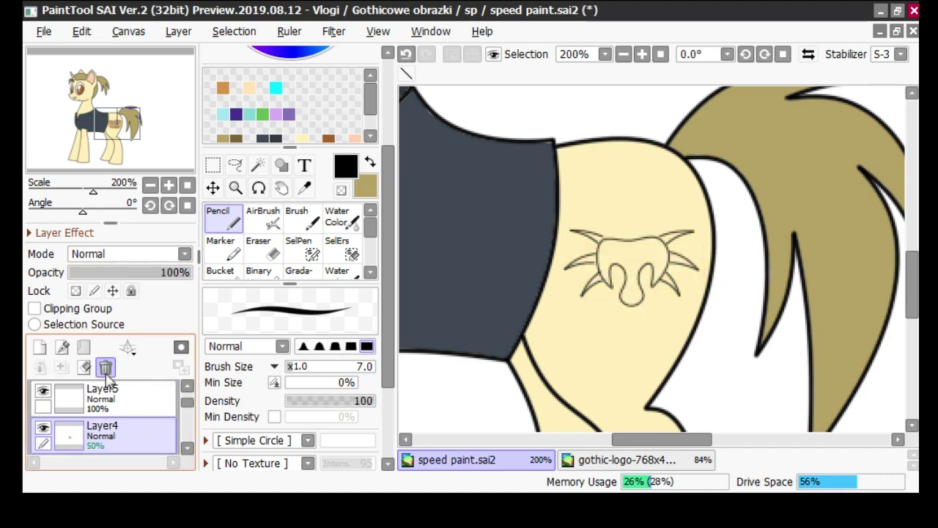
Try to pull the upper-left horn's base control point onto the head outline on Linework6
click(626, 55)
click(626, 56)
click(642, 55)
click(641, 53)
click(642, 54)
click(642, 53)
click(110, 395)
click(61, 347)
click(233, 249)
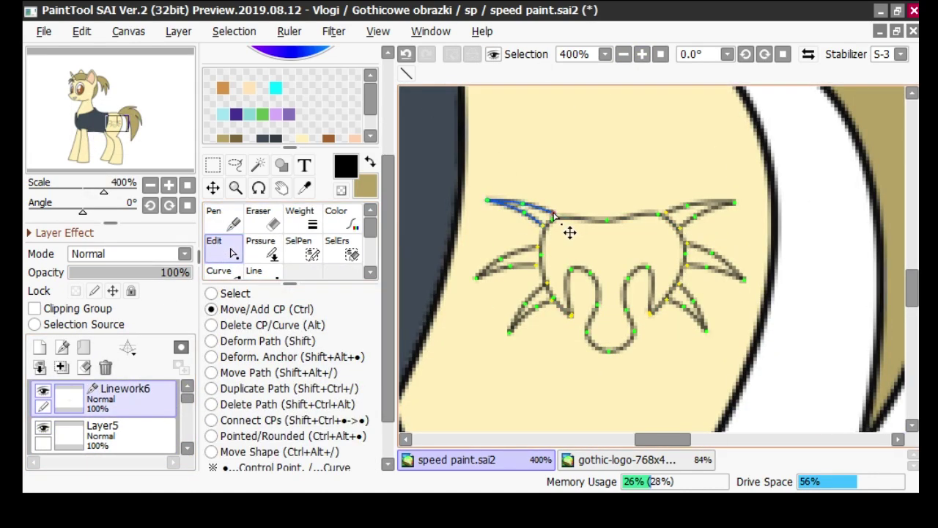
drag(558, 212, 558, 215)
click(219, 273)
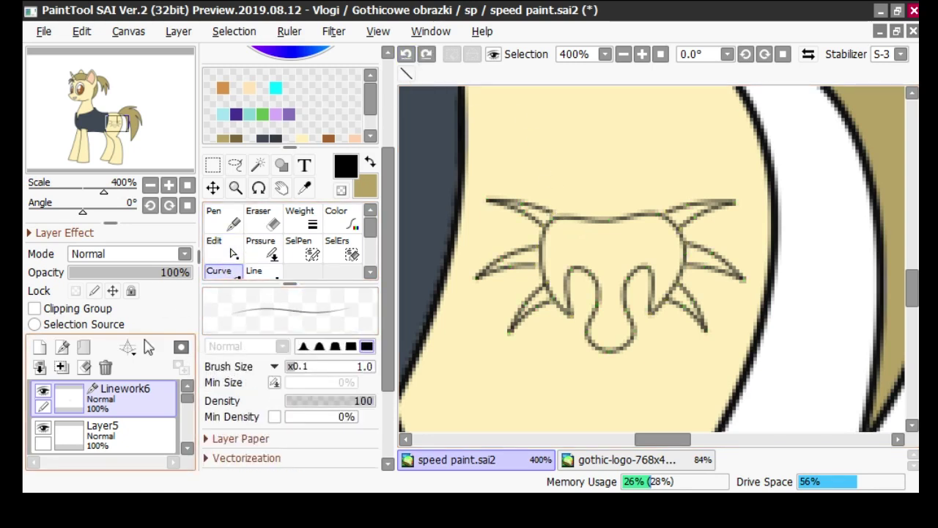
Set the drawing colour to medium grey and make Layer5 the active layer
mouse_move(371, 112)
mouse_down()
mouse_move(371, 120)
mouse_move(371, 101)
mouse_up()
drag(390, 165, 389, 78)
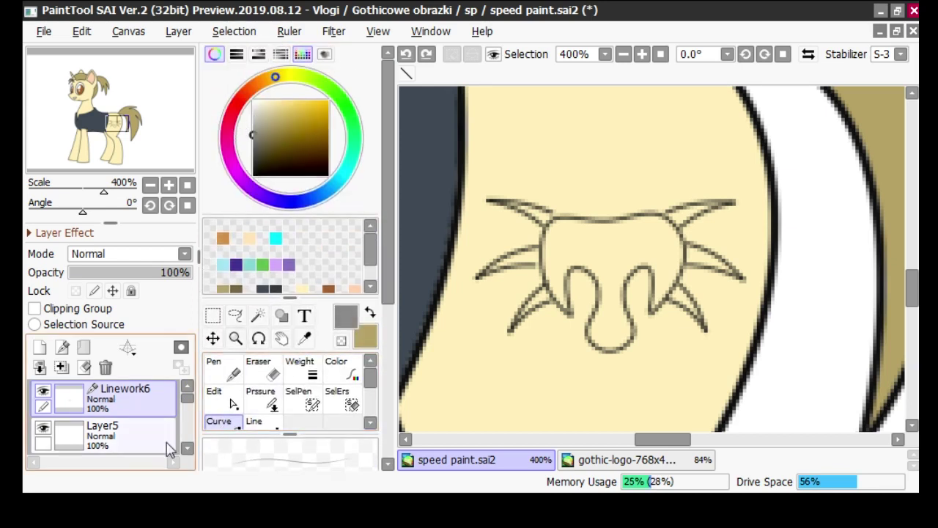
click(103, 429)
Try to fill the skull's head with grey directly with the Bucket on Layer5
click(220, 421)
click(574, 236)
click(406, 54)
click(424, 54)
click(407, 54)
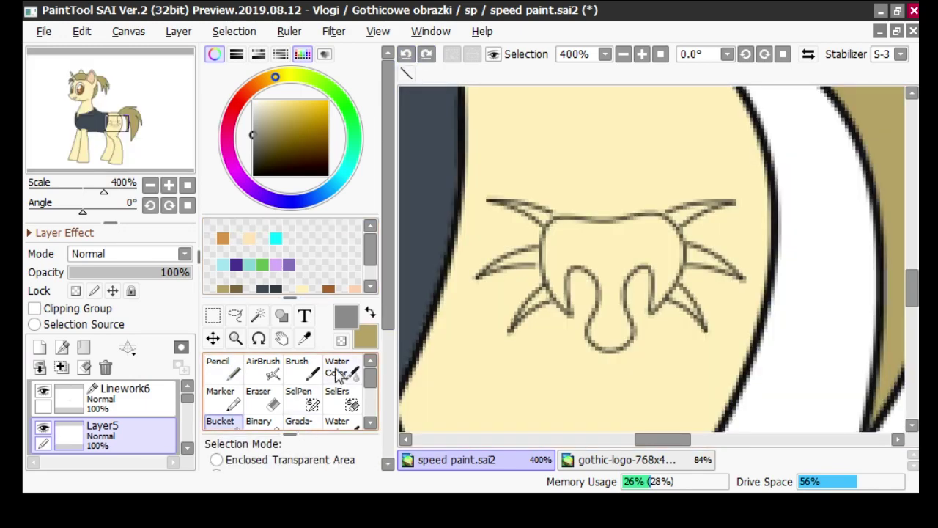
Select the inside of the skull's head with the Magic Wand and fill it with grey on Layer5
scroll(384, 324, down, 1)
click(258, 275)
click(551, 258)
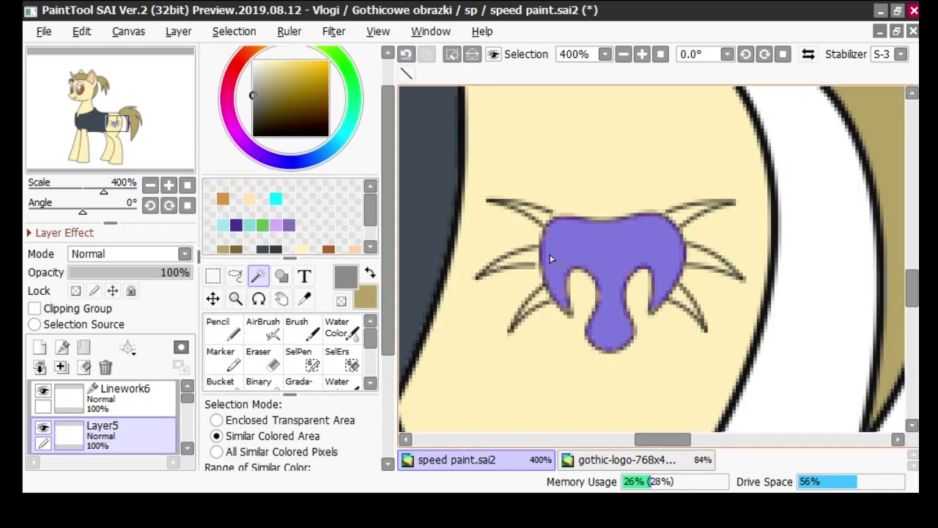
click(220, 381)
click(604, 247)
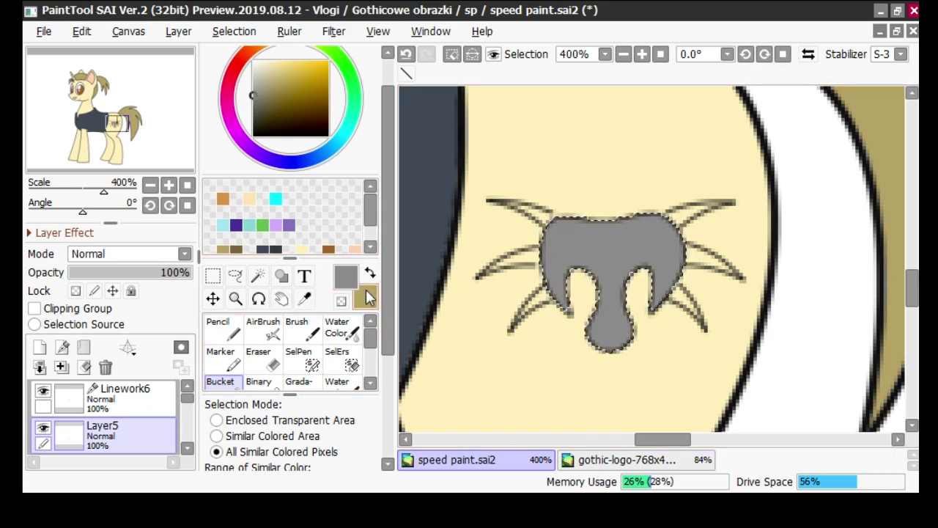
Swap the colours, change the drawing colour to a pale beige, and deselect the head area
click(370, 272)
click(267, 70)
mouse_move(267, 71)
mouse_down()
mouse_move(269, 61)
mouse_move(237, 59)
mouse_move(266, 70)
mouse_up()
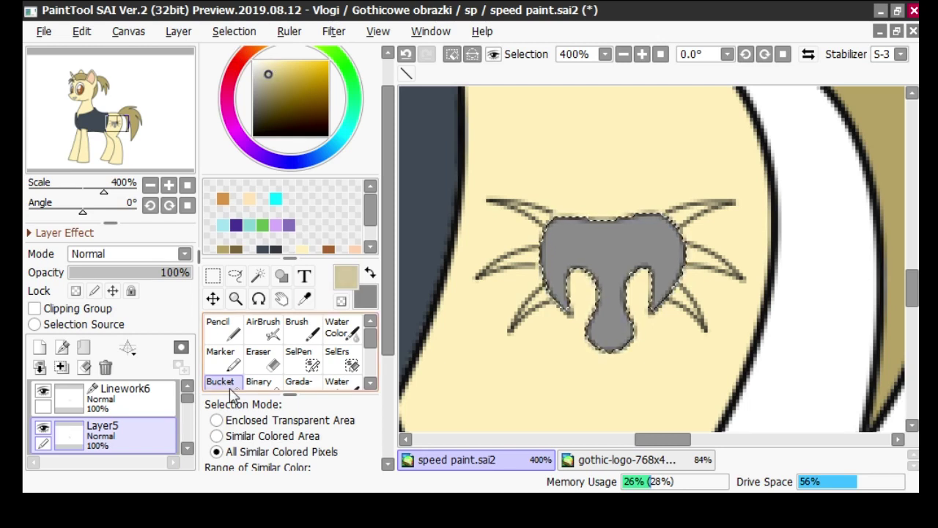
click(212, 275)
click(481, 345)
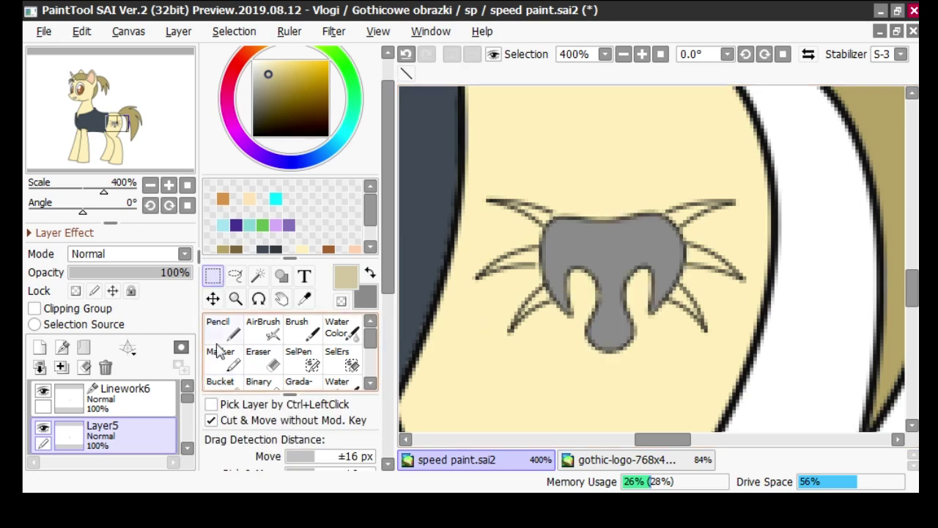
Try to select the insides of the left horns with the Magic Wand on Layer5
click(256, 276)
click(566, 211)
click(405, 56)
click(518, 261)
click(402, 60)
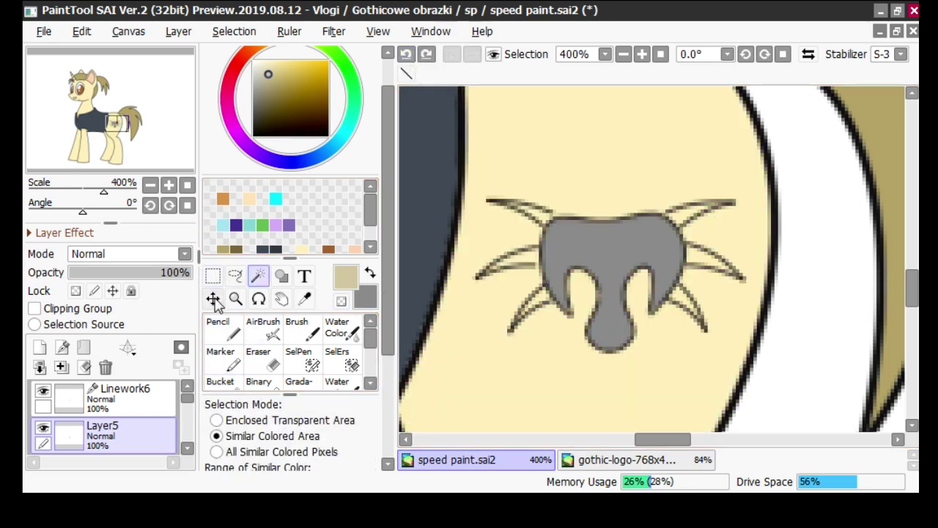
Adjust the upper-left horn's base control point on Linework6 with the Edit tool
click(125, 398)
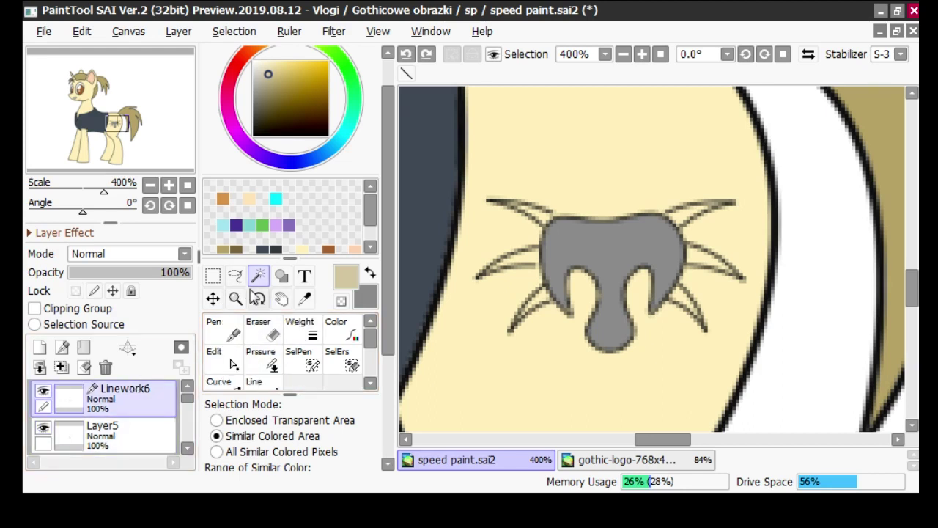
click(214, 358)
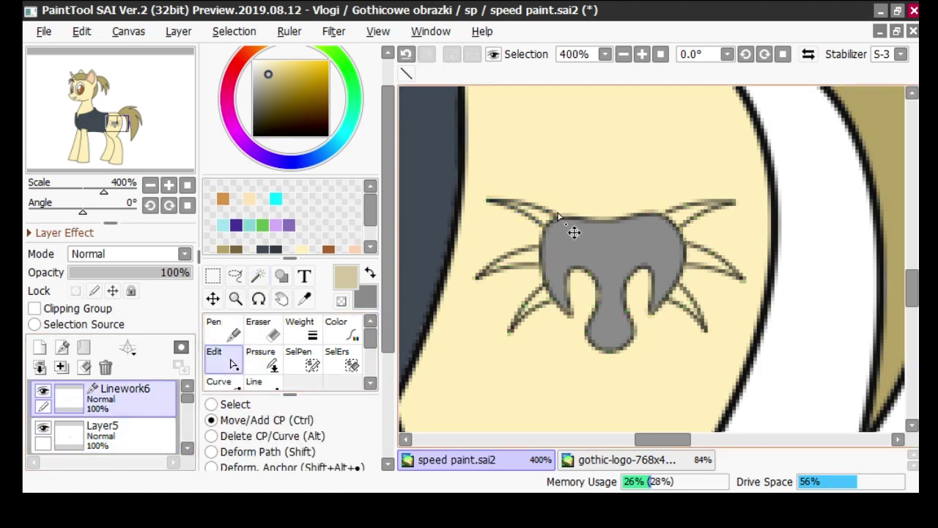
Try to fill the upper-left horn with pale beige using the Bucket on Layer5
click(168, 424)
click(536, 224)
click(406, 55)
click(427, 55)
click(405, 55)
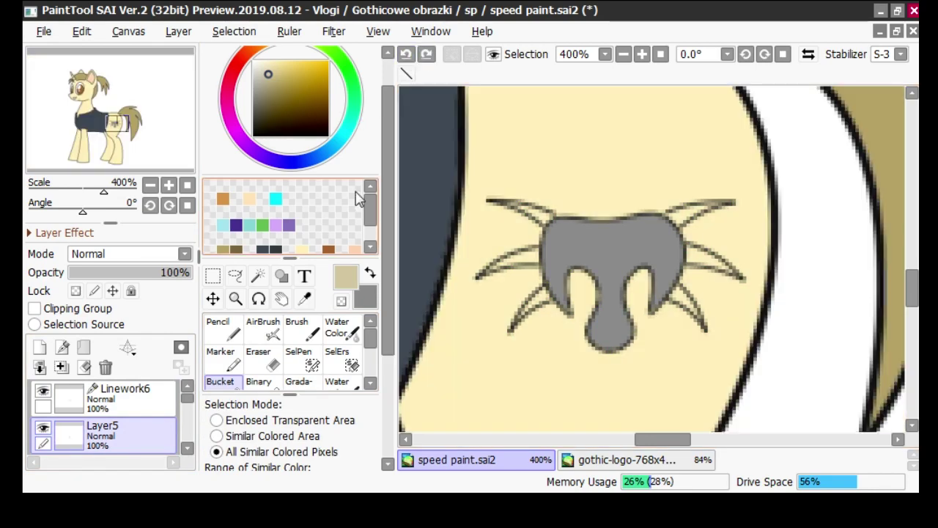
Try to select the insides of the horns with the Magic Wand and fill them with pale beige on Layer5
click(258, 276)
click(530, 224)
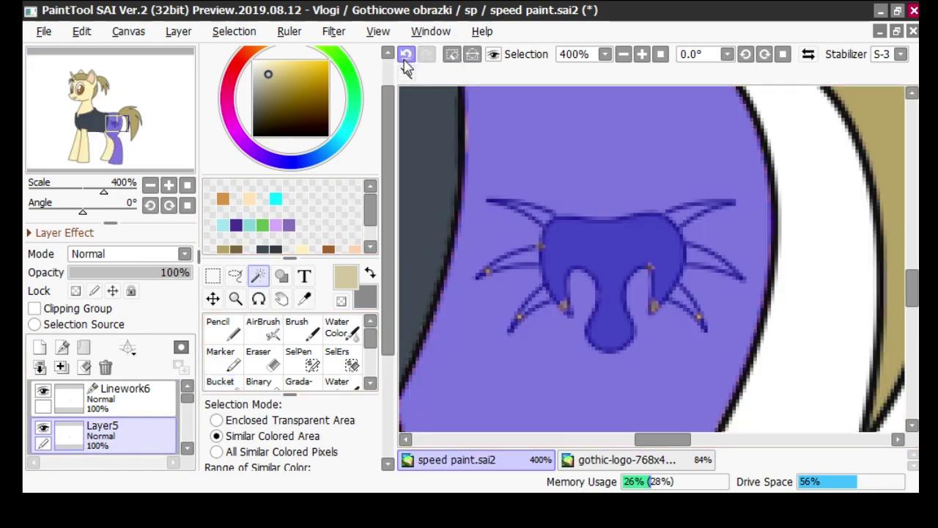
click(406, 57)
click(426, 55)
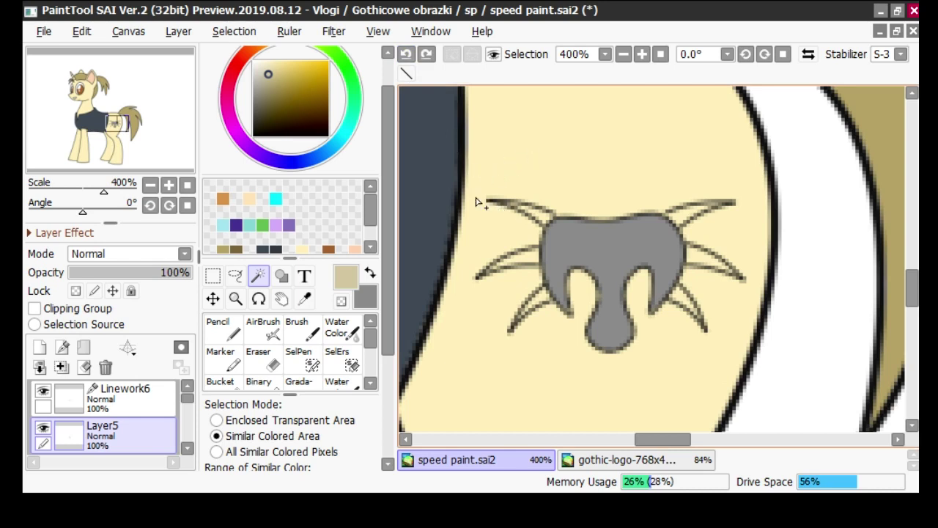
click(681, 219)
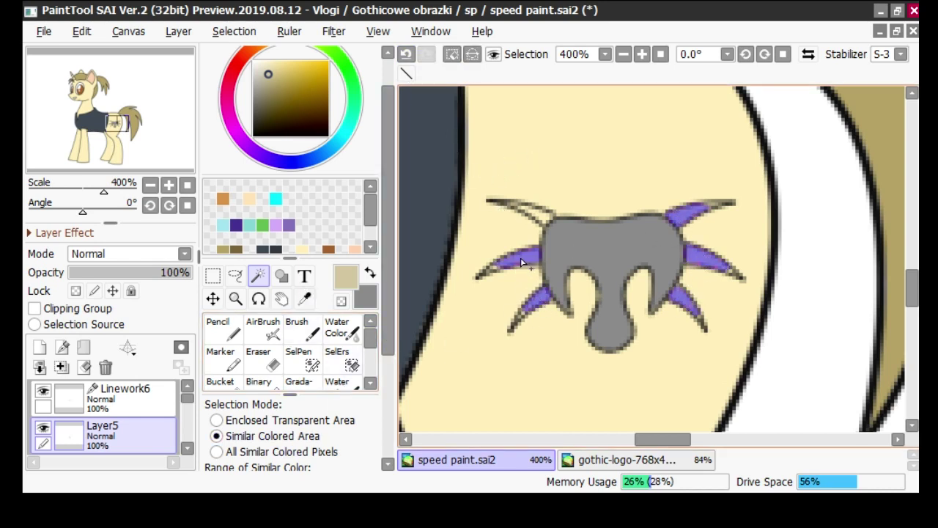
click(220, 381)
click(533, 283)
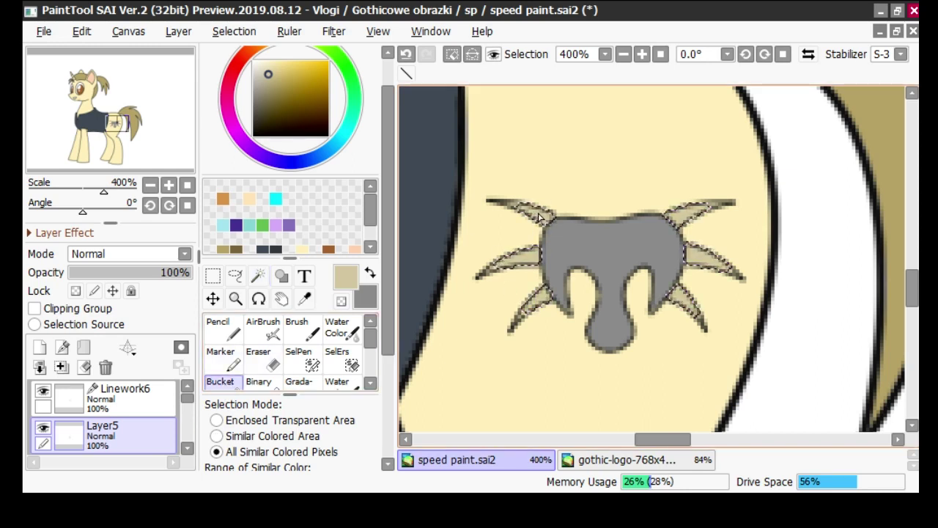
click(405, 56)
Select the insides of all six horns with the Magic Wand and fill them with pale beige on Layer5
click(258, 279)
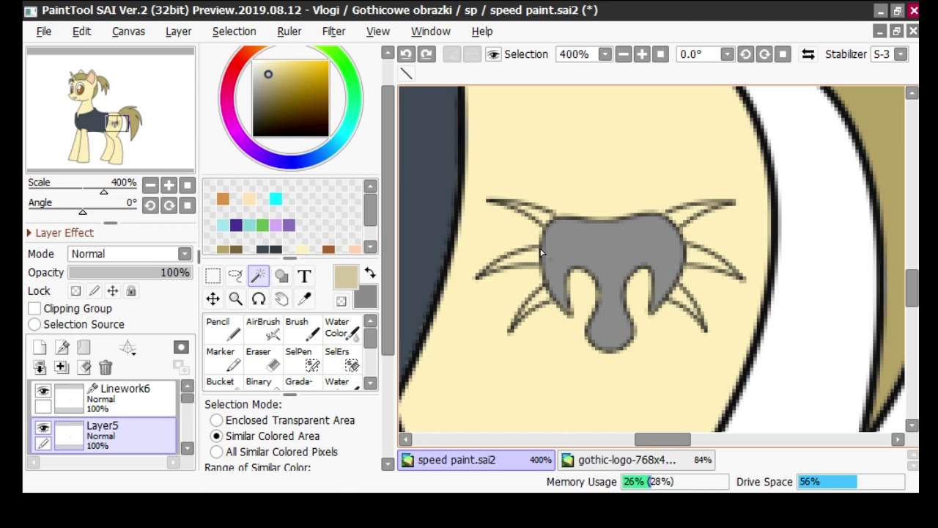
click(537, 218)
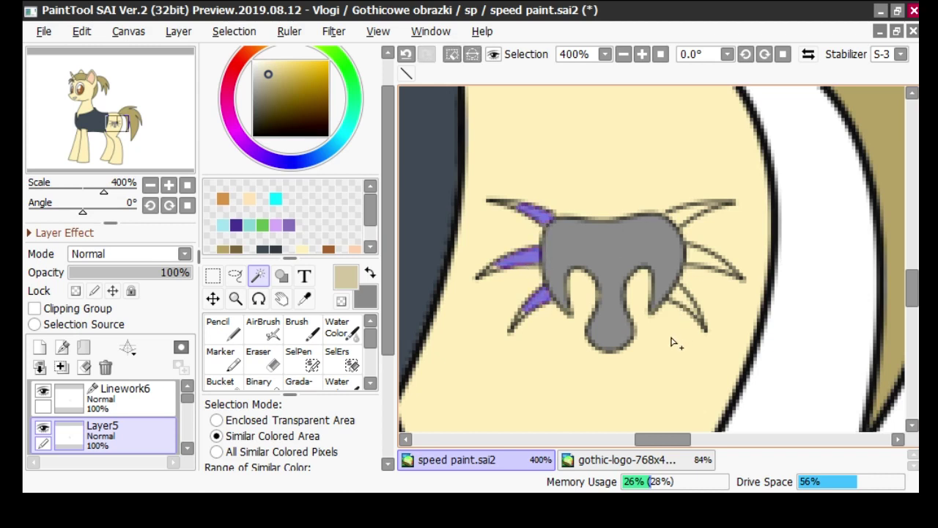
click(681, 220)
click(225, 385)
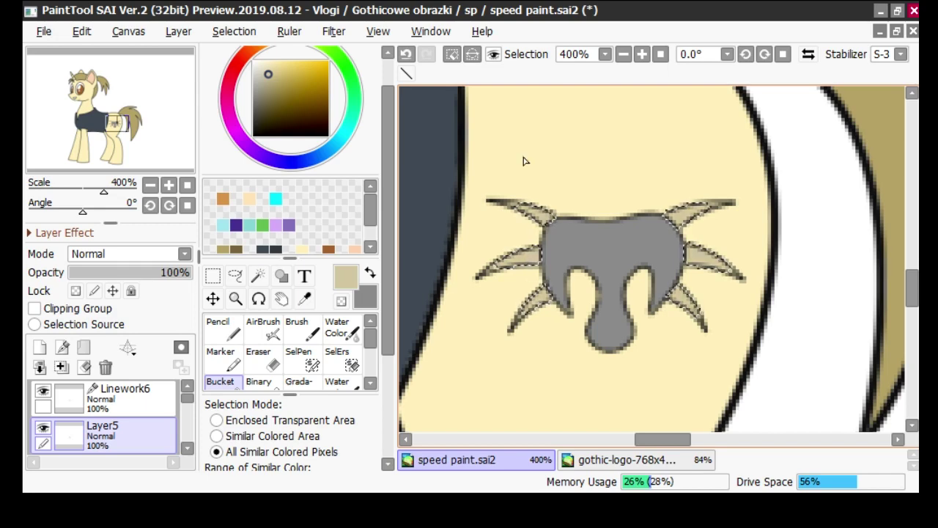
click(623, 54)
click(623, 53)
click(213, 275)
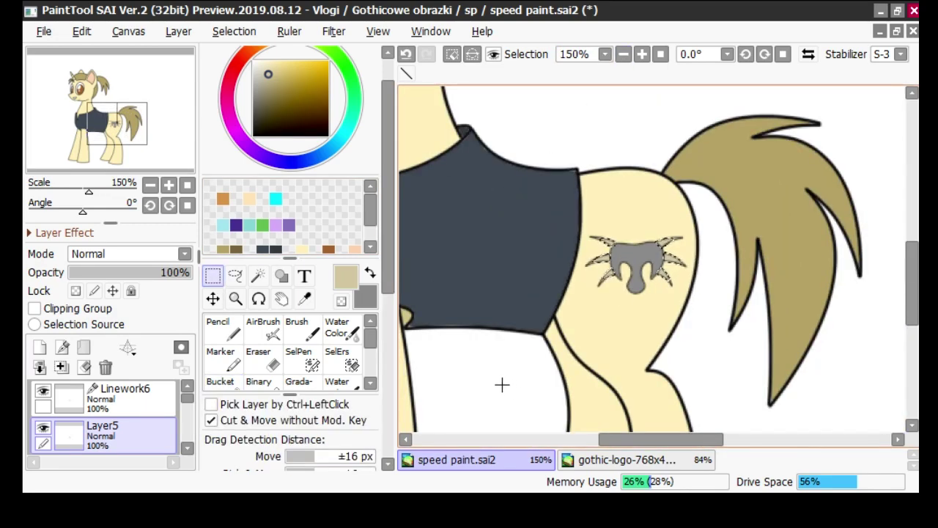
scroll(491, 365, down, 5)
scroll(516, 206, up, 6)
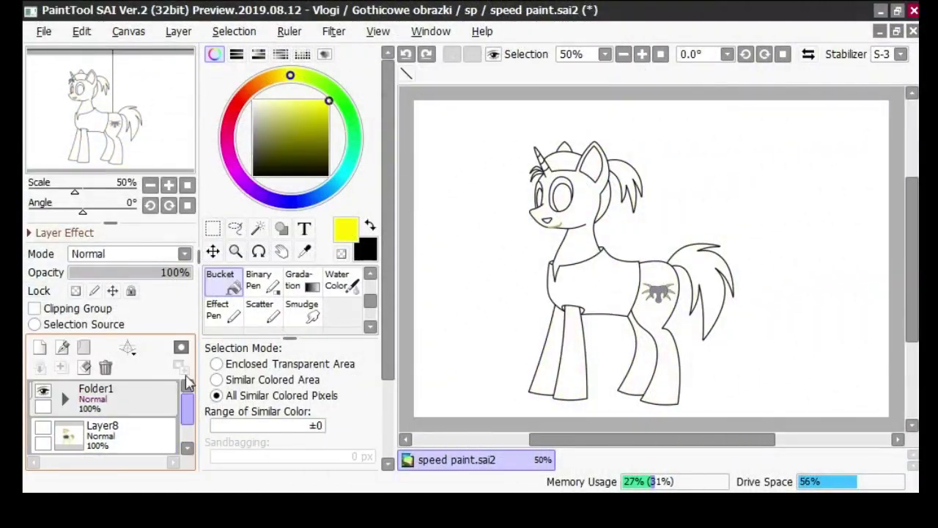
Hide Folder1 and fill the empty Layer9 with bright yellow using the Bucket
click(45, 392)
drag(188, 410, 188, 438)
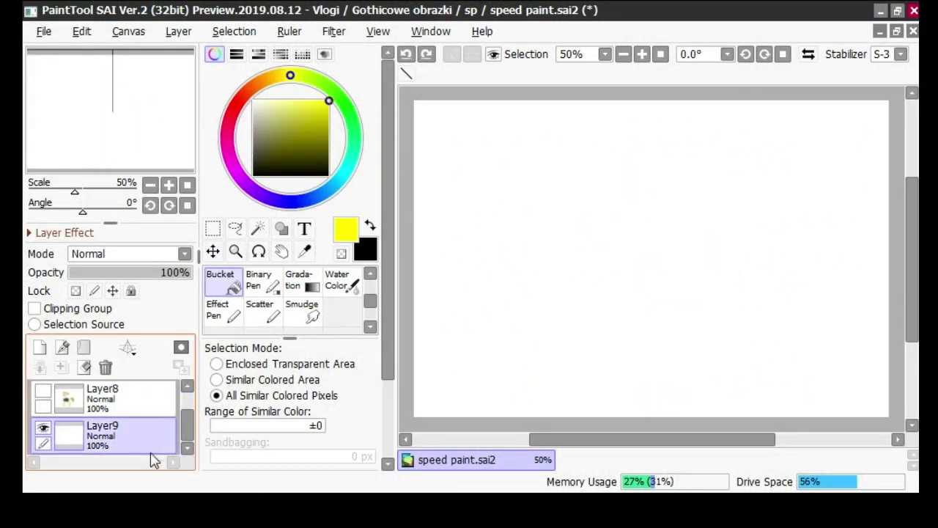
click(481, 316)
Apply a straight black-to-transparency Gradation on Layer9, running from the canvas's bottom edge up to its top edge
click(303, 286)
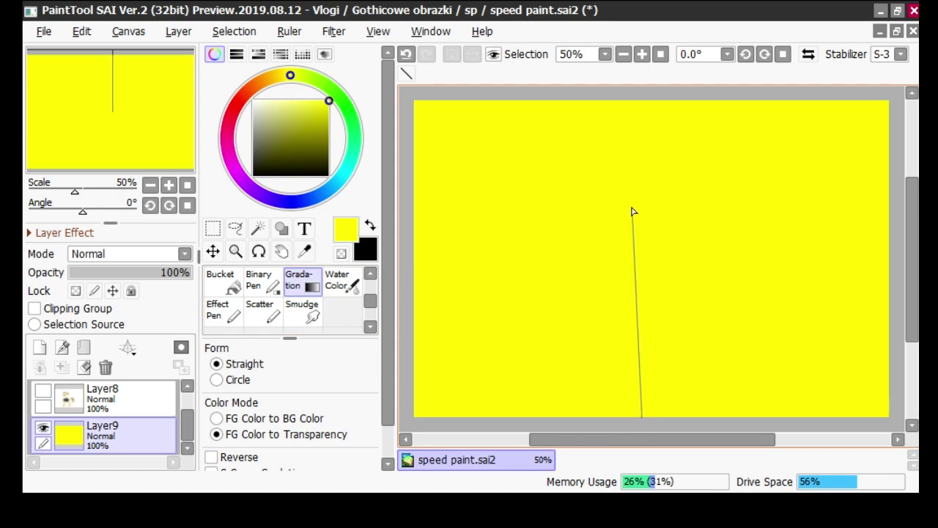
click(370, 224)
drag(635, 213, 636, 99)
scroll(391, 418, down, 1)
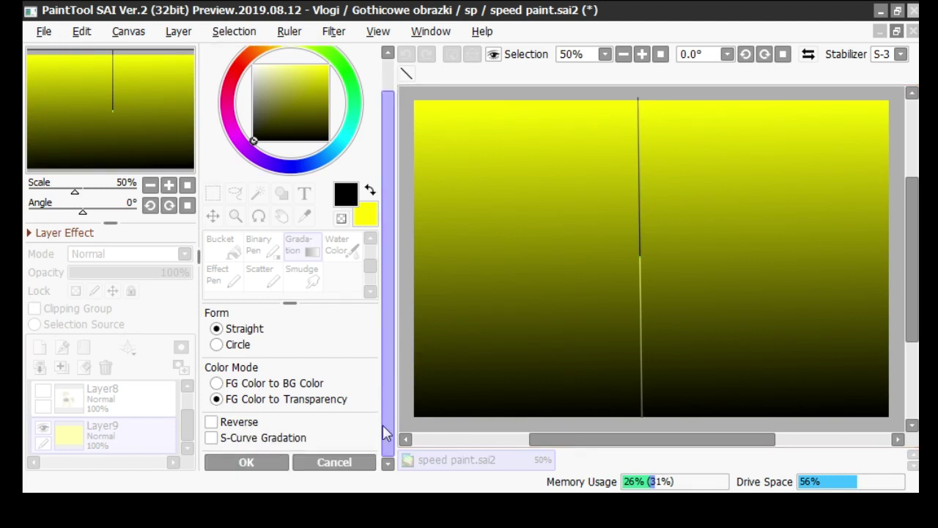
click(242, 462)
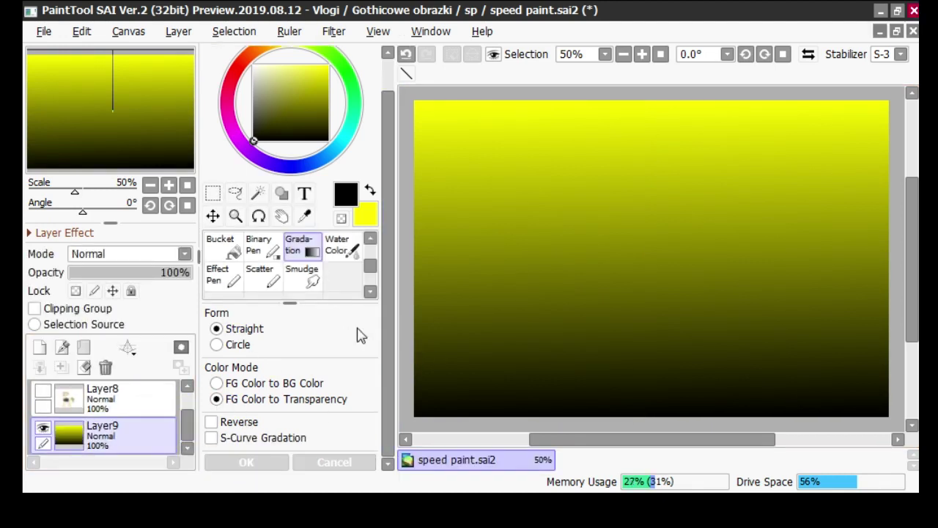
Switch the drawing colour to yellow with the Scatter brush, and add a new layer in Overlay mode above the gradient
click(370, 191)
click(260, 278)
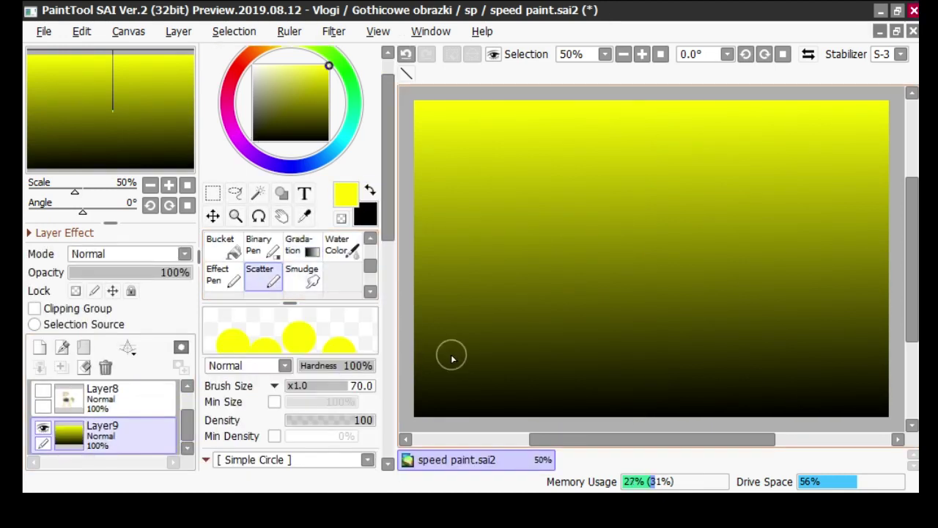
click(40, 347)
click(623, 55)
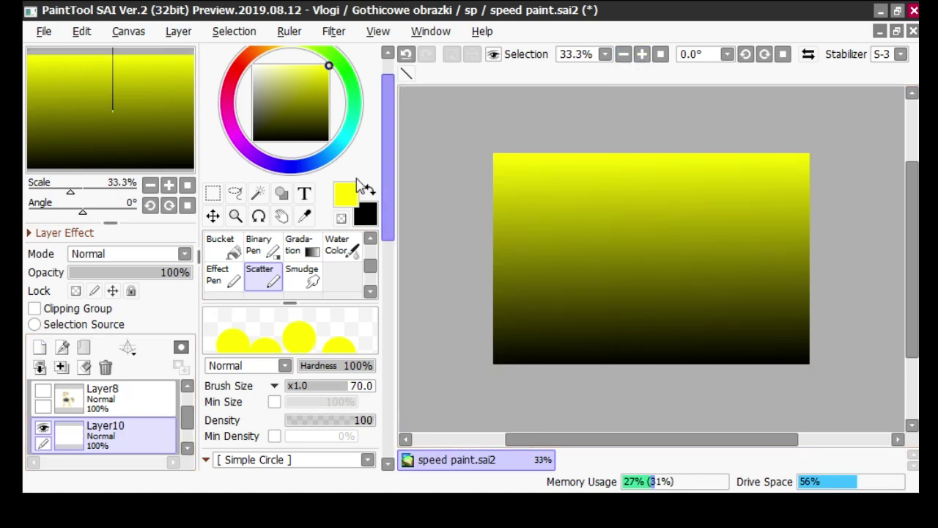
click(161, 253)
click(103, 327)
Scatter rows of yellow circles across the dark lower part of the background on Layer10, undoing and redrawing the stroke several times
mouse_move(486, 316)
mouse_down()
mouse_move(788, 319)
mouse_move(509, 329)
mouse_up()
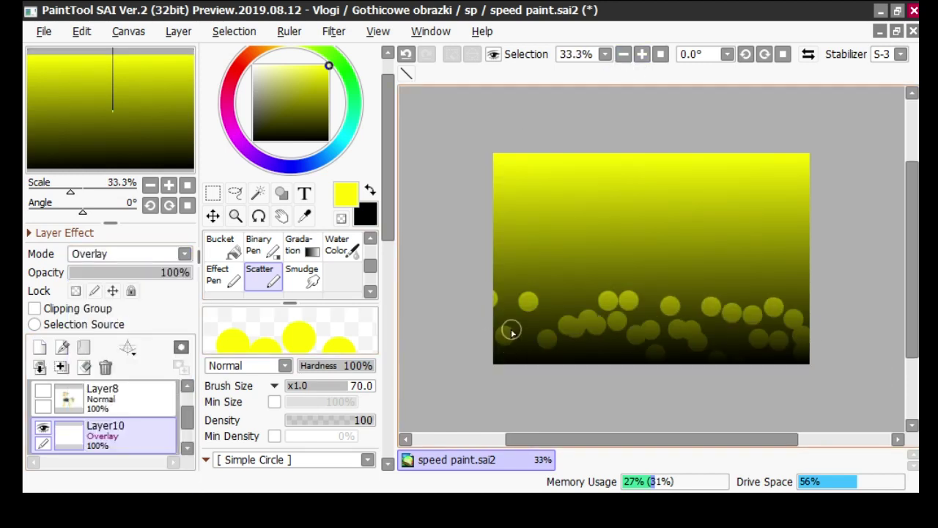
click(407, 57)
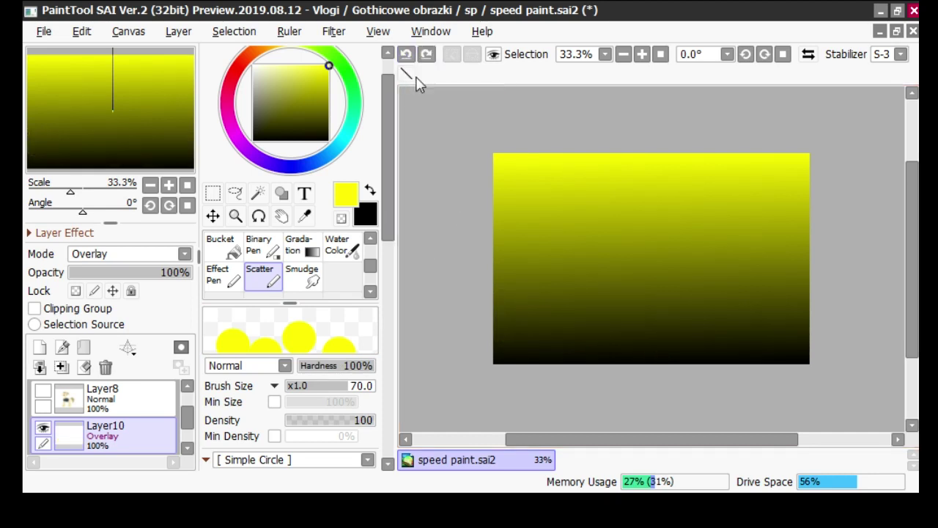
key(ctrl+y)
click(407, 56)
mouse_move(486, 312)
mouse_down()
mouse_move(814, 318)
mouse_move(616, 341)
mouse_move(436, 333)
mouse_up()
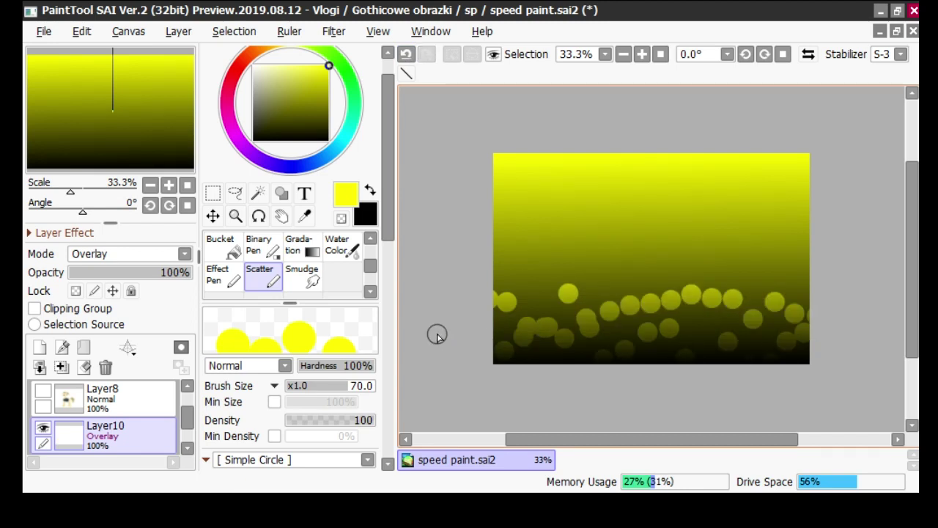
click(407, 55)
mouse_move(497, 315)
mouse_down()
mouse_move(795, 308)
mouse_move(721, 347)
mouse_move(465, 346)
mouse_up()
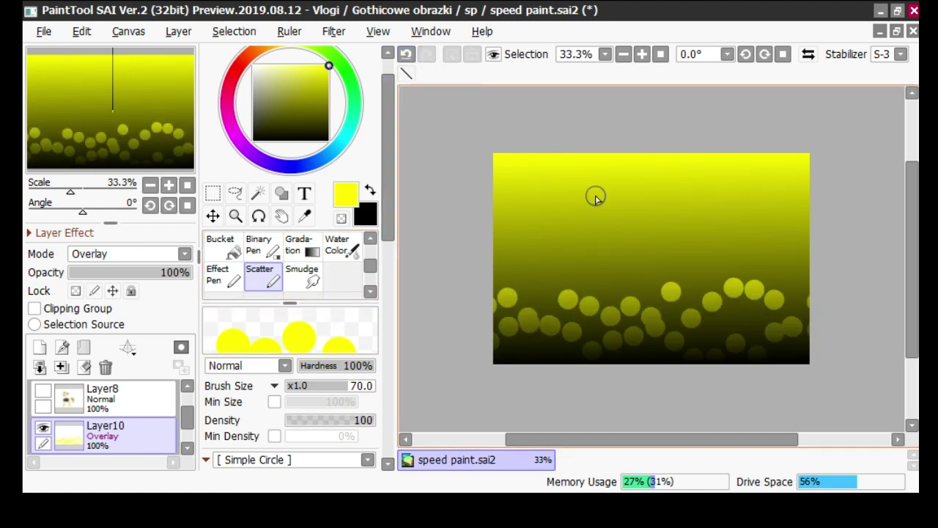
click(407, 56)
mouse_move(513, 310)
mouse_down()
mouse_move(488, 319)
mouse_move(713, 319)
mouse_move(744, 355)
mouse_move(497, 350)
mouse_up()
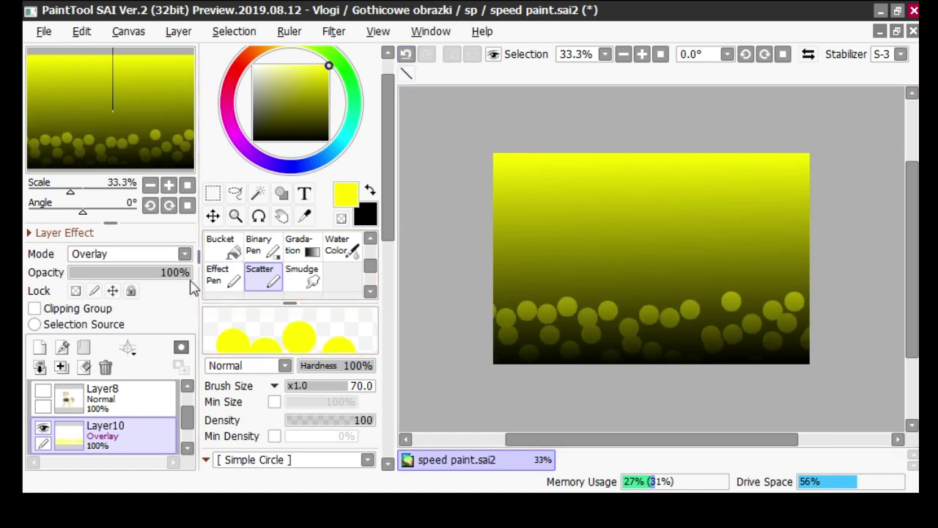
Add the text "Bezi" in yellow at 80 px in the upper-right area of the background
mouse_move(185, 427)
mouse_down()
mouse_move(182, 437)
mouse_move(189, 414)
mouse_up()
scroll(189, 418, down, 1)
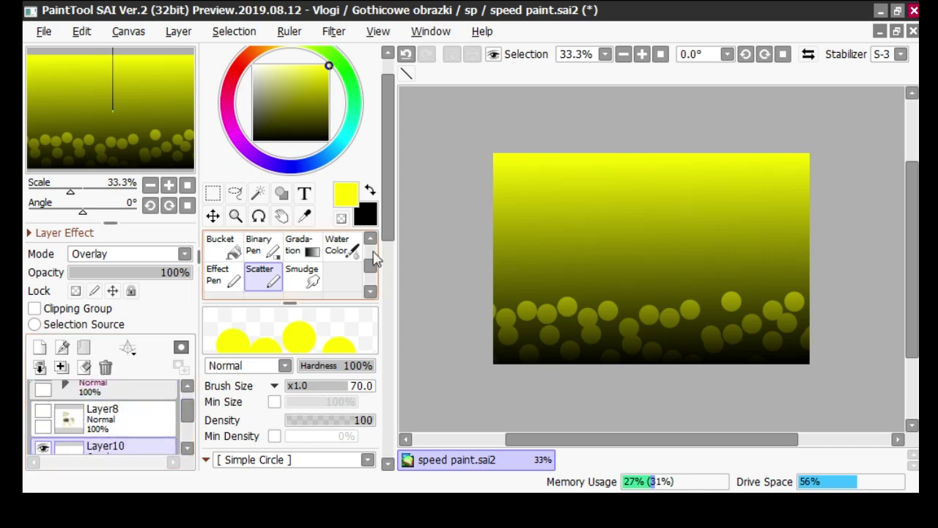
scroll(370, 271, down, 1)
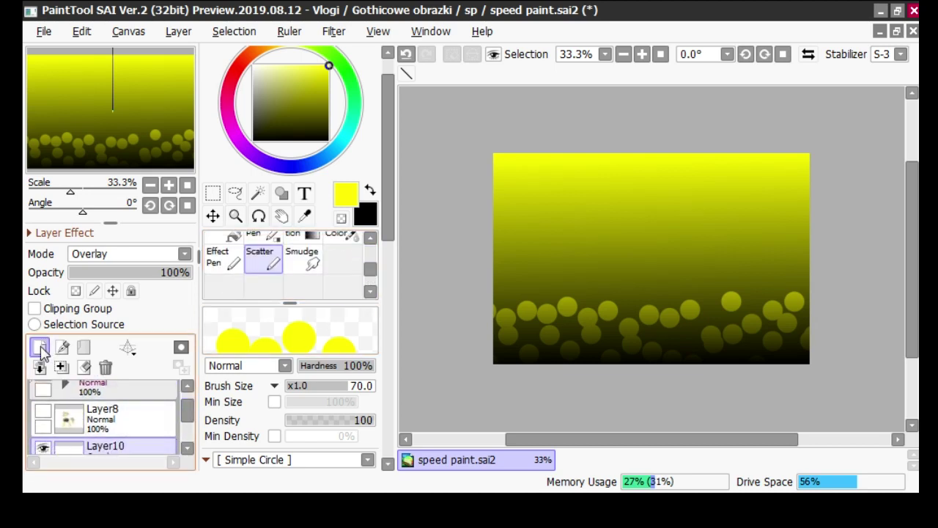
drag(373, 272, 371, 247)
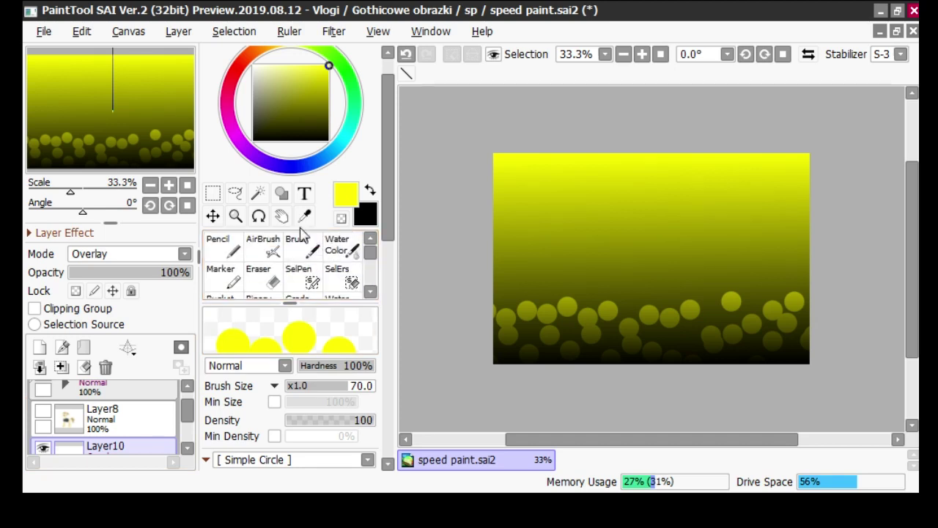
click(304, 194)
click(699, 200)
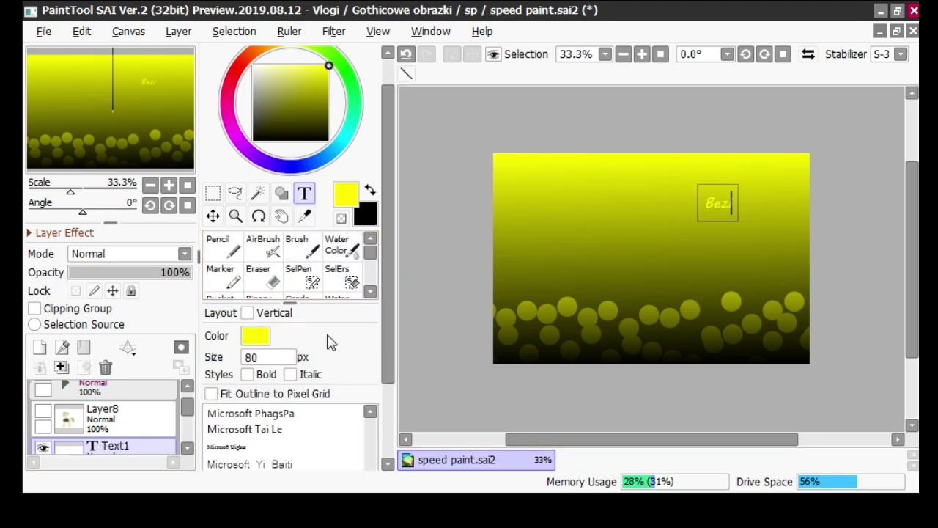
Change the text's colour to white and set its layer's blending mode to Overlay
scroll(375, 235, up, 1)
drag(293, 141, 253, 100)
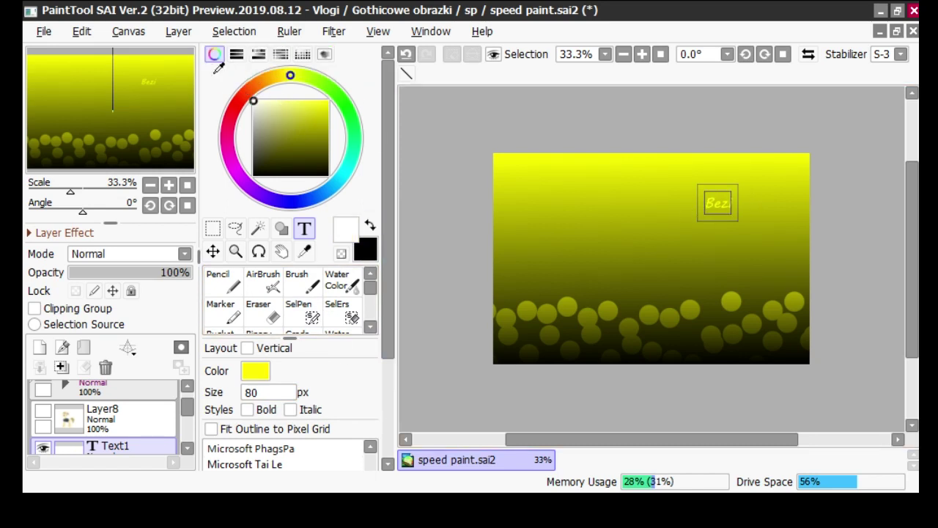
click(129, 253)
click(132, 328)
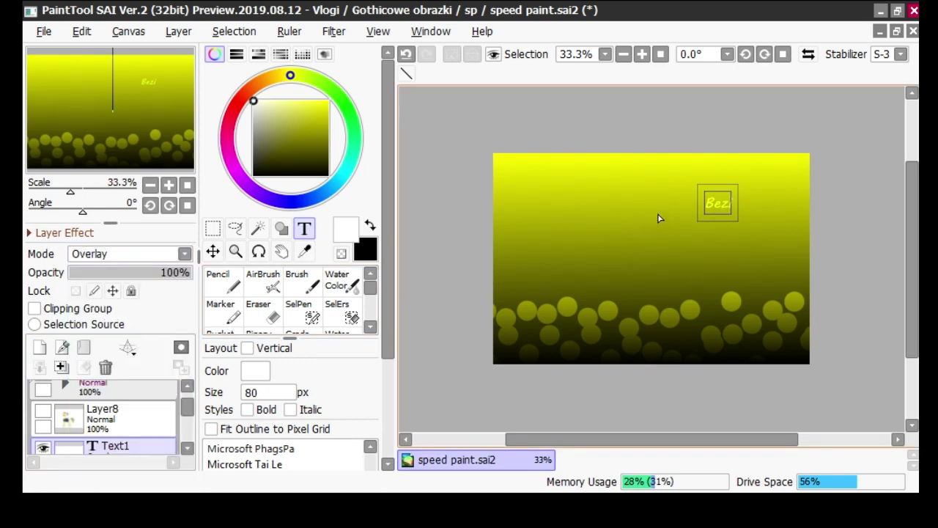
click(665, 220)
click(213, 228)
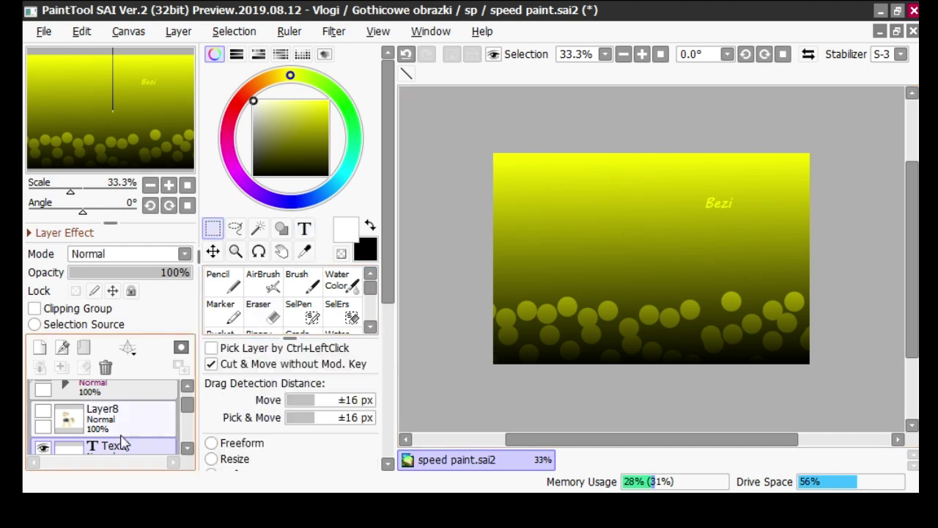
Undo the text layer's change to Overlay mode and merge the text down into Layer10
click(188, 449)
click(405, 58)
click(404, 58)
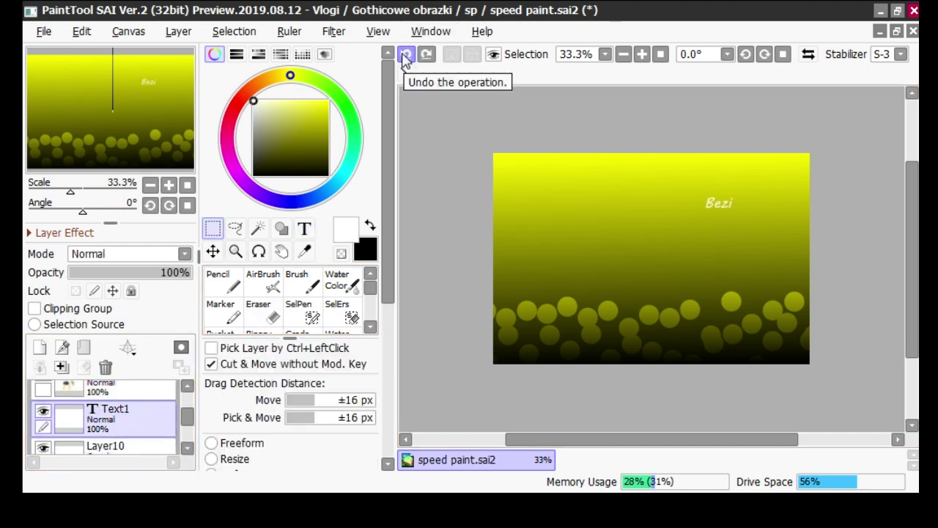
scroll(163, 404, down, 2)
scroll(117, 413, up, 2)
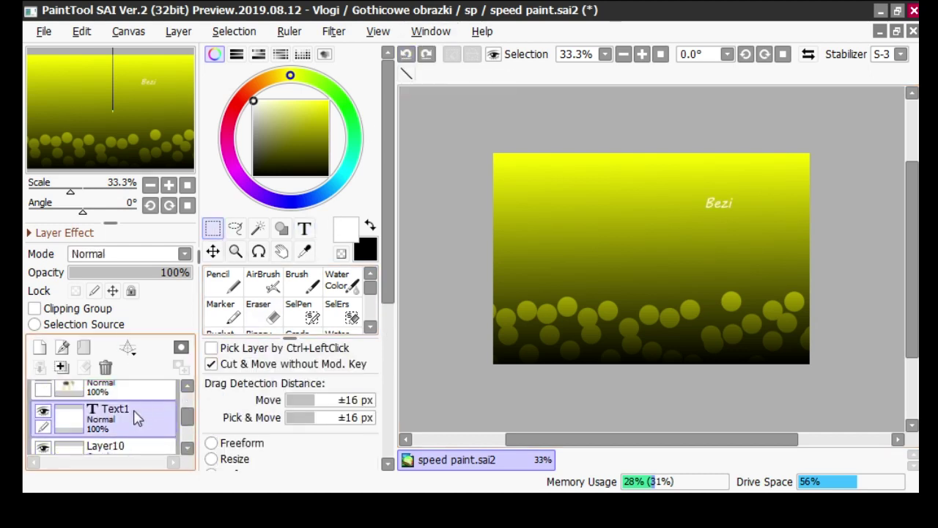
click(61, 368)
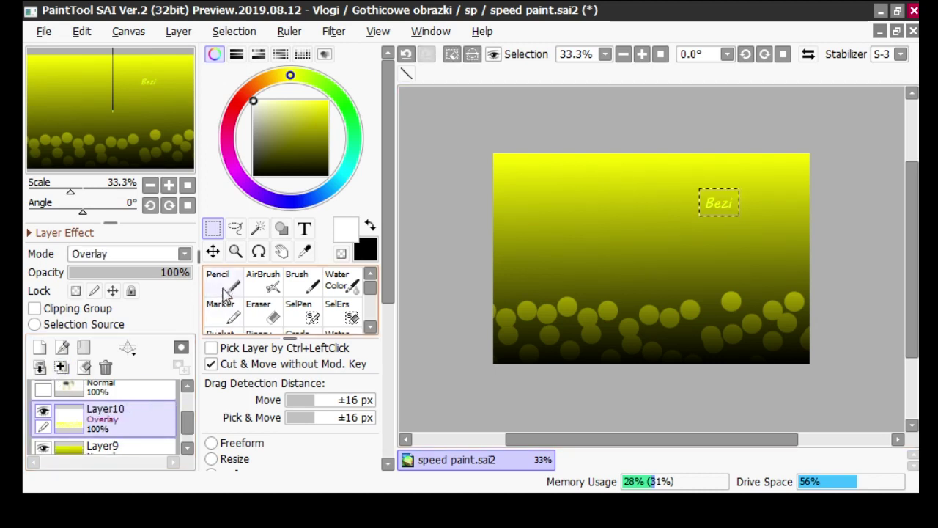
Enlarge the "Bezi" lettering on Layer10 to several times its size with the Resize transform and position it in the canvas's upper right
click(212, 459)
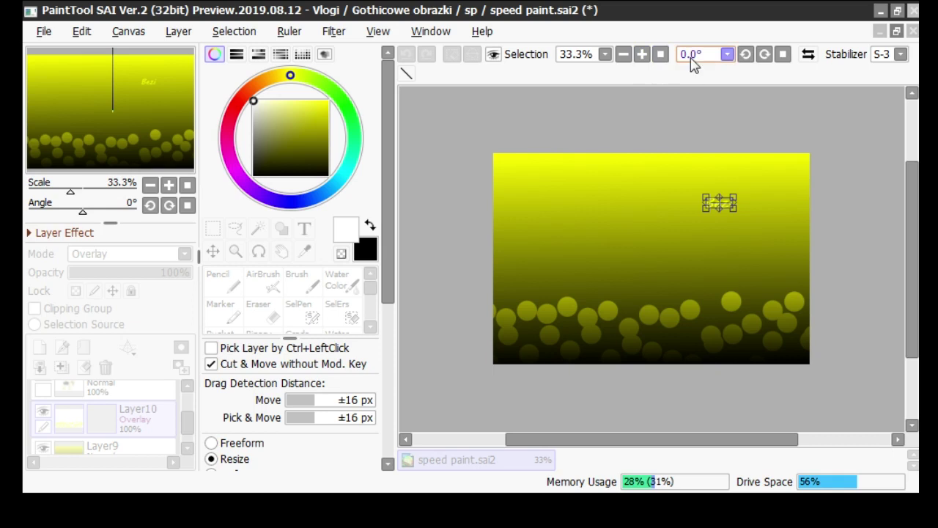
scroll(752, 165, up, 4)
drag(657, 232, 594, 190)
drag(715, 255, 760, 280)
drag(698, 231, 674, 258)
scroll(665, 207, down, 2)
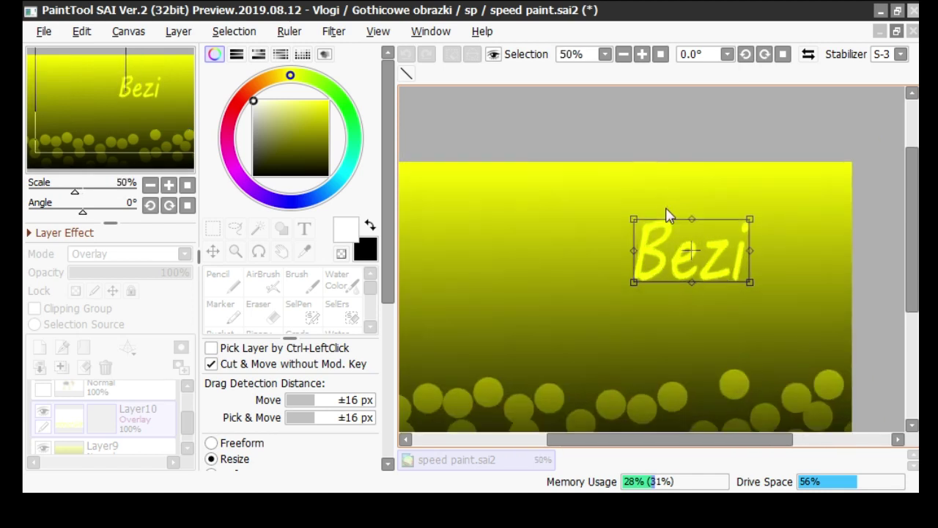
Shrink the enlarged "Bezi" lettering slightly, fine-tune its corners and apply the resize
drag(634, 282, 696, 243)
drag(755, 263, 756, 265)
drag(755, 208, 752, 210)
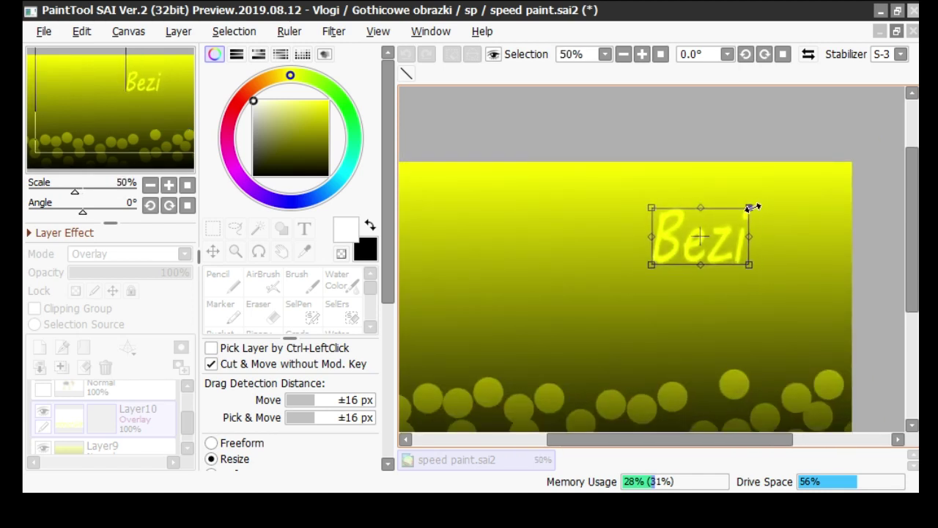
drag(748, 267, 751, 266)
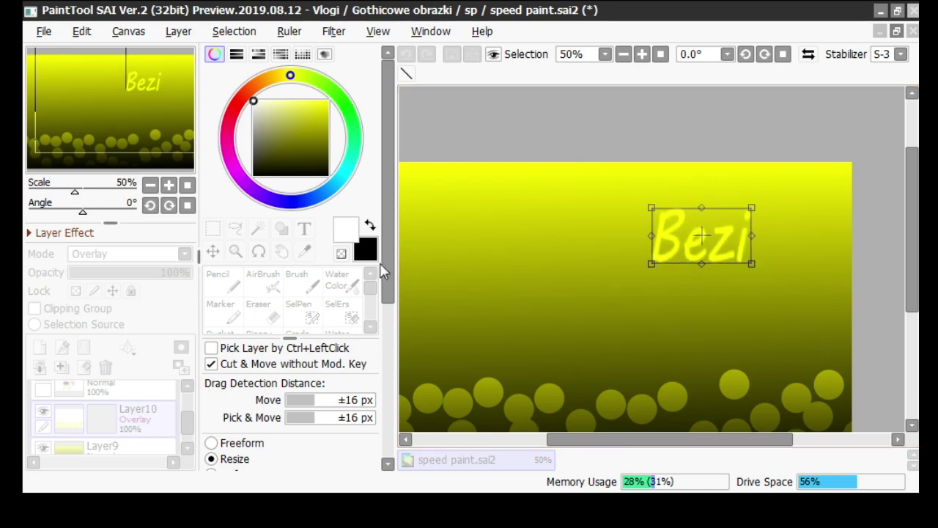
scroll(381, 286, down, 5)
click(242, 317)
scroll(525, 314, down, 1)
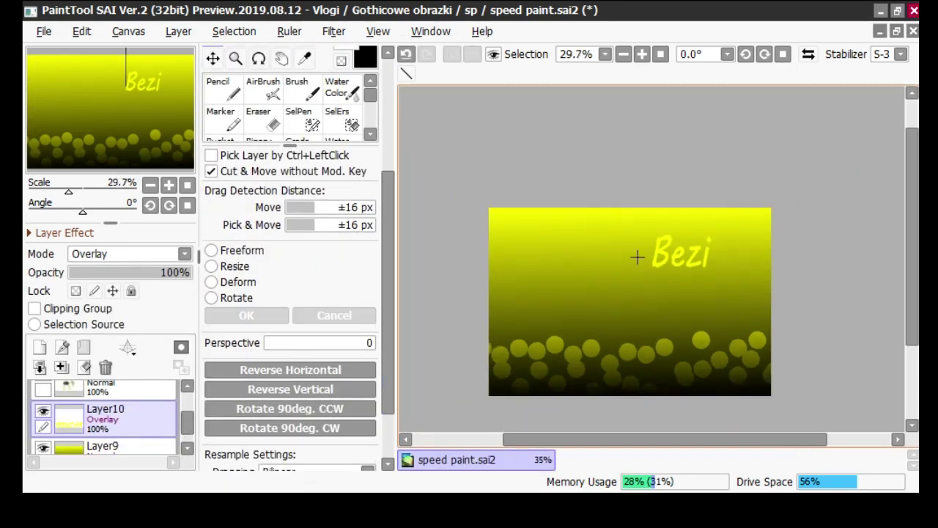
Make the hidden pony artwork layers visible again over the gradient background
scroll(120, 415, down, 3)
click(43, 429)
click(44, 391)
scroll(150, 417, down, 2)
scroll(777, 279, up, 1)
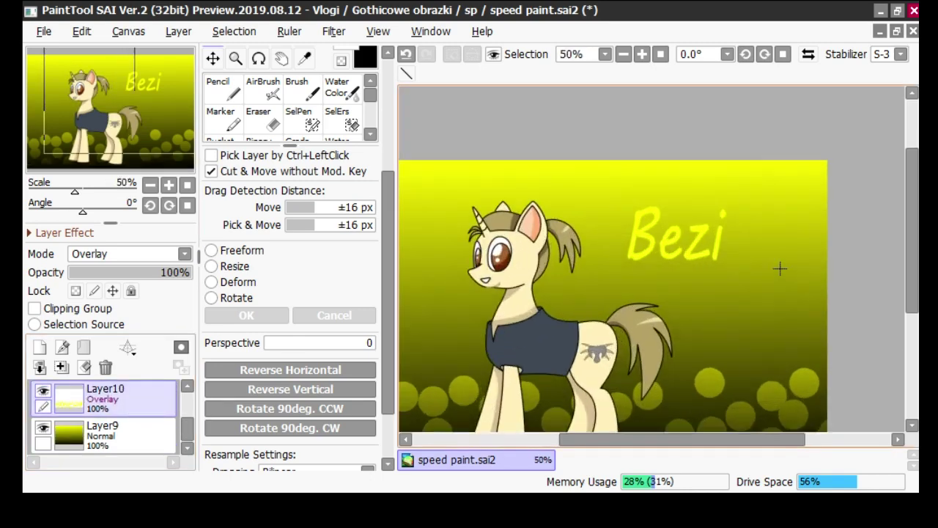
Select the "Bezi" lettering on Layer10 with a rectangular selection, move it closer to the canvas's upper-right corner and deselect it
scroll(779, 269, down, 1)
drag(390, 236, 390, 155)
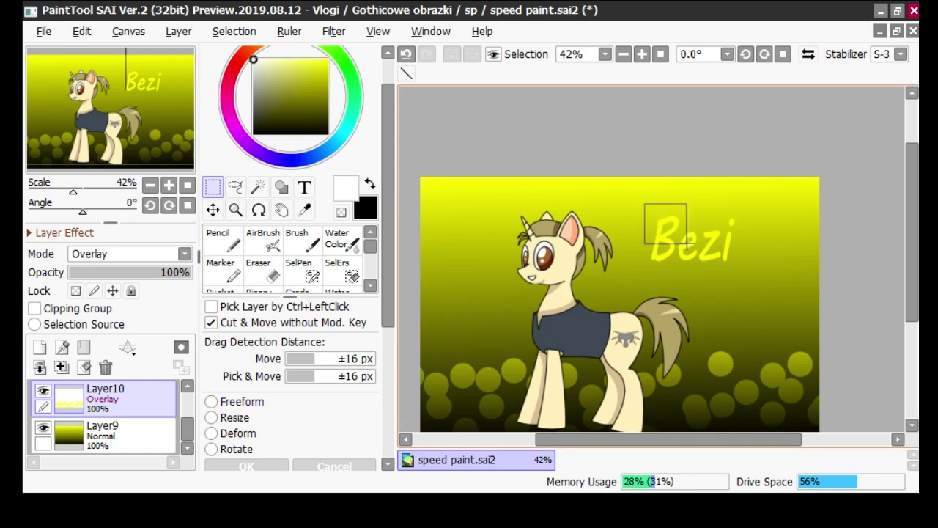
drag(745, 274, 745, 275)
click(213, 210)
drag(691, 238, 737, 226)
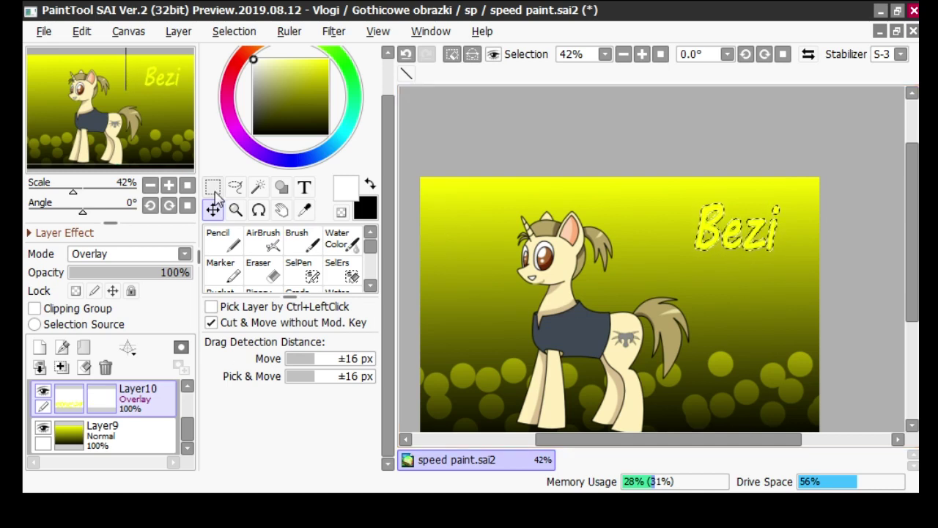
drag(738, 223, 742, 221)
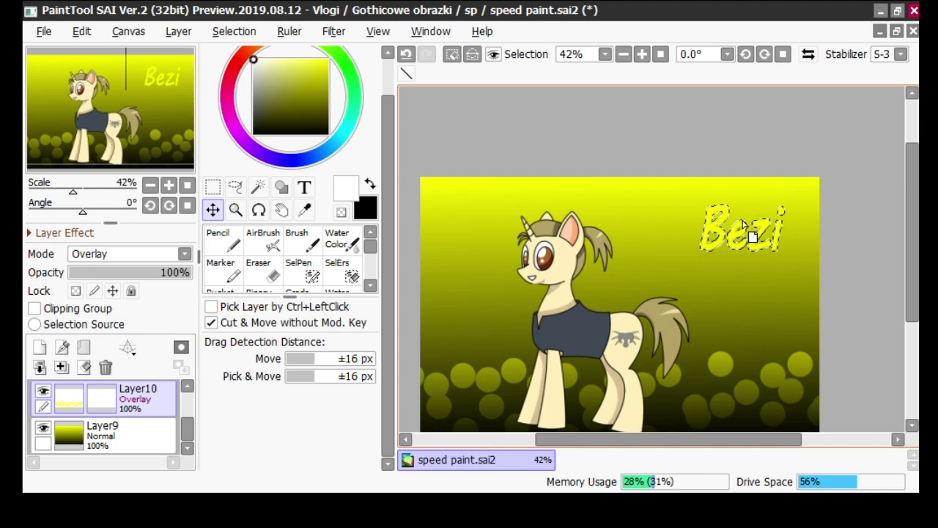
key(ctrl+t)
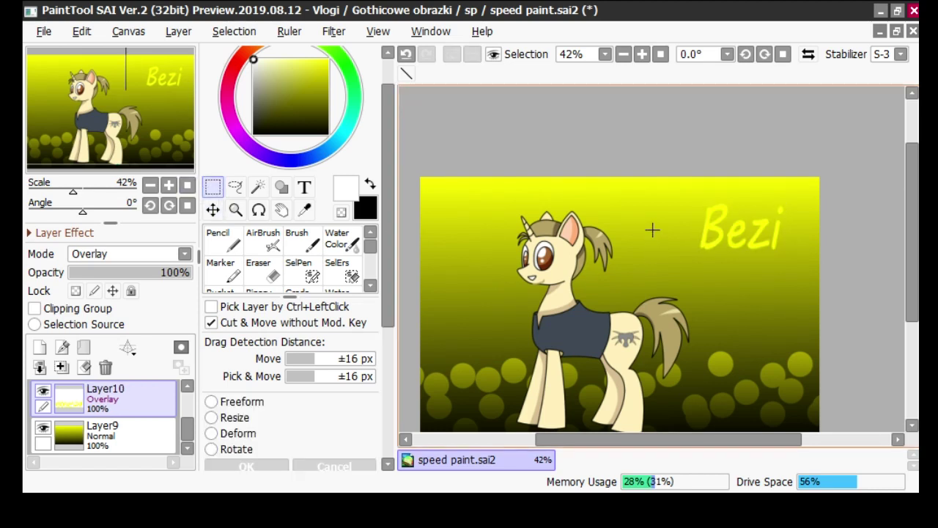
Save the finished pony drawing to its existing file, keeping the whole canvas in view
scroll(652, 230, down, 4)
scroll(682, 139, up, 2)
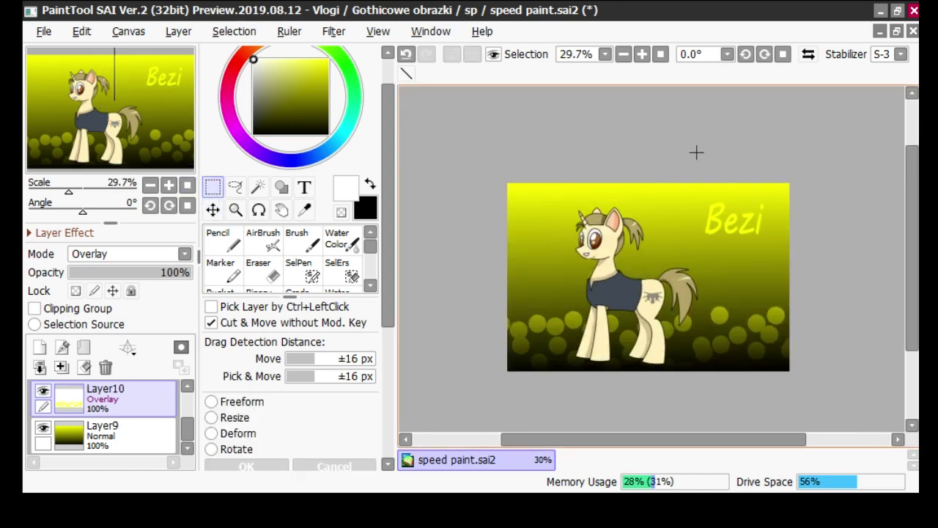
key(ctrl+s)
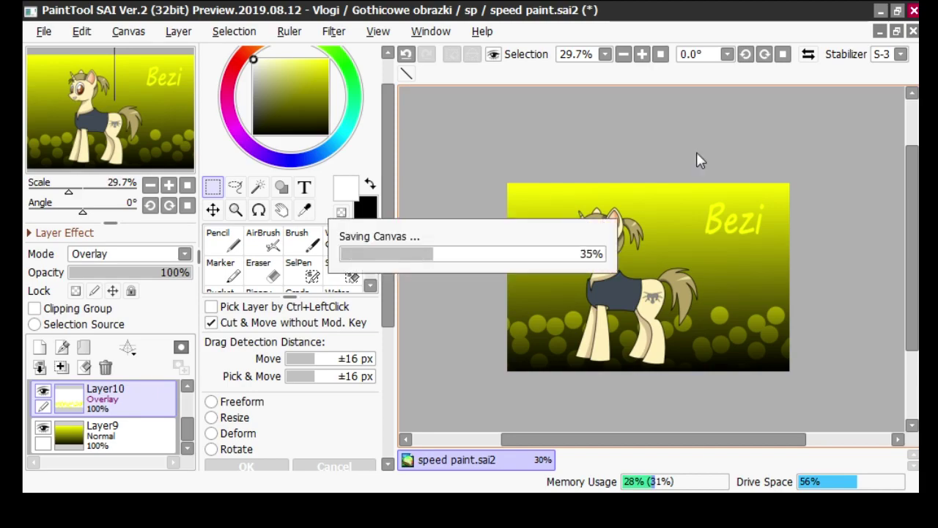
click(642, 53)
click(641, 53)
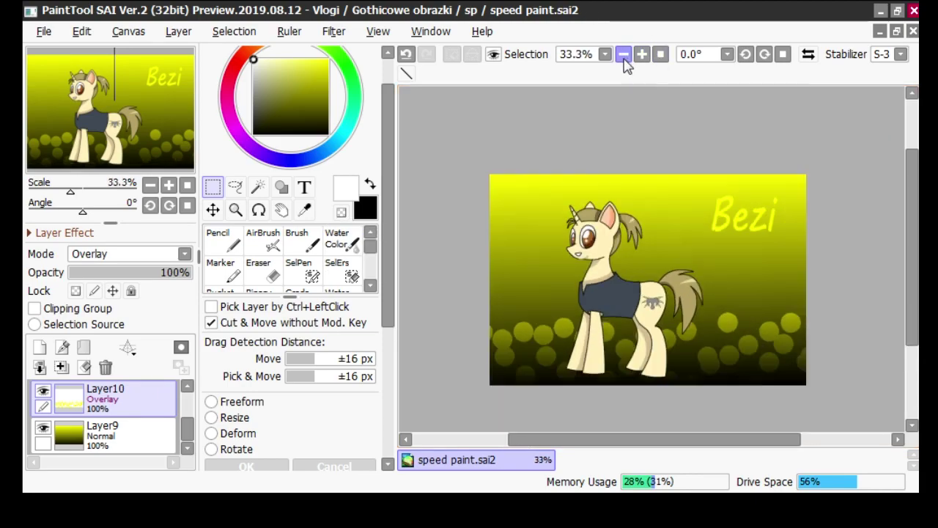